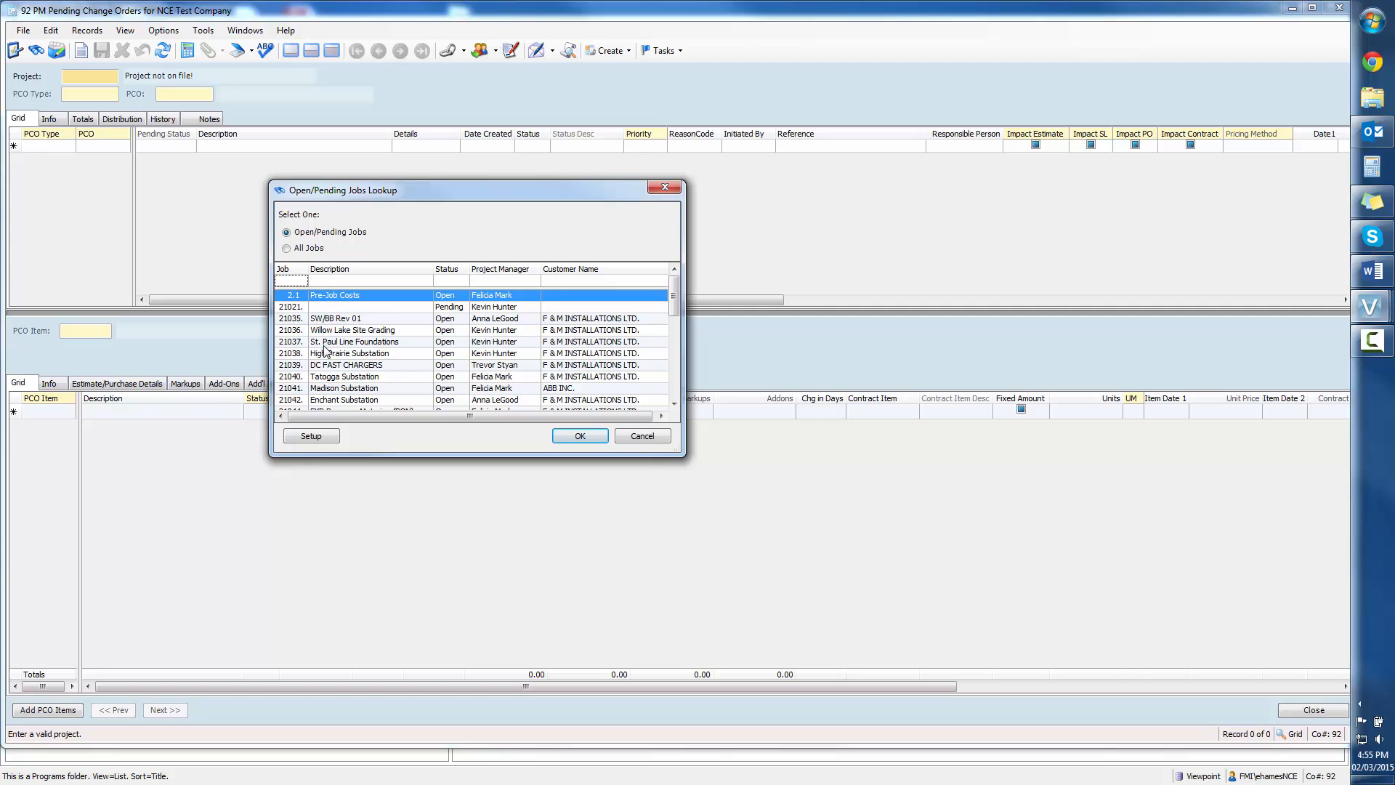
Step: Load project 21053, Nilrem Substation, from the lookup of open and pending jobs
scroll(325, 352, "down", 3)
scroll(325, 352, "down", 2)
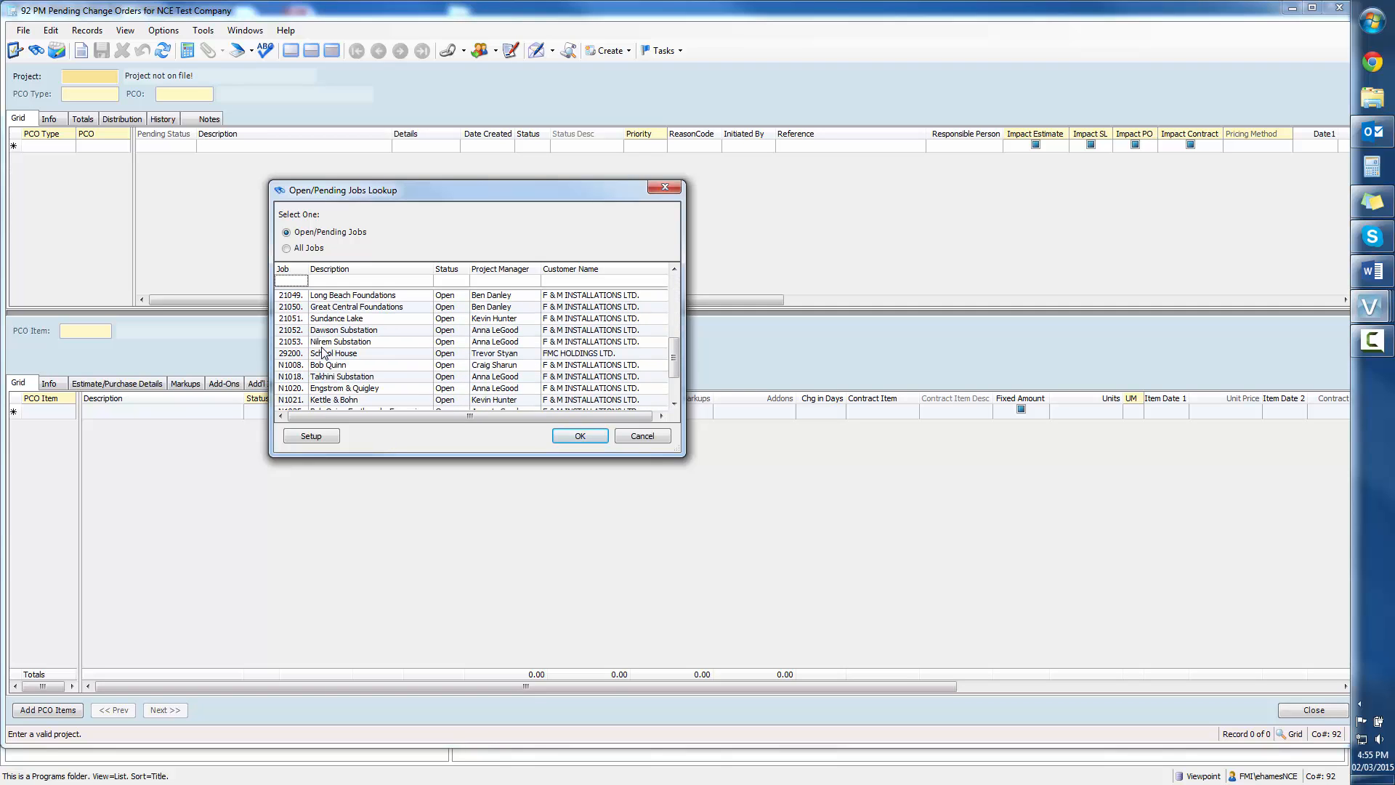
left_click(322, 346)
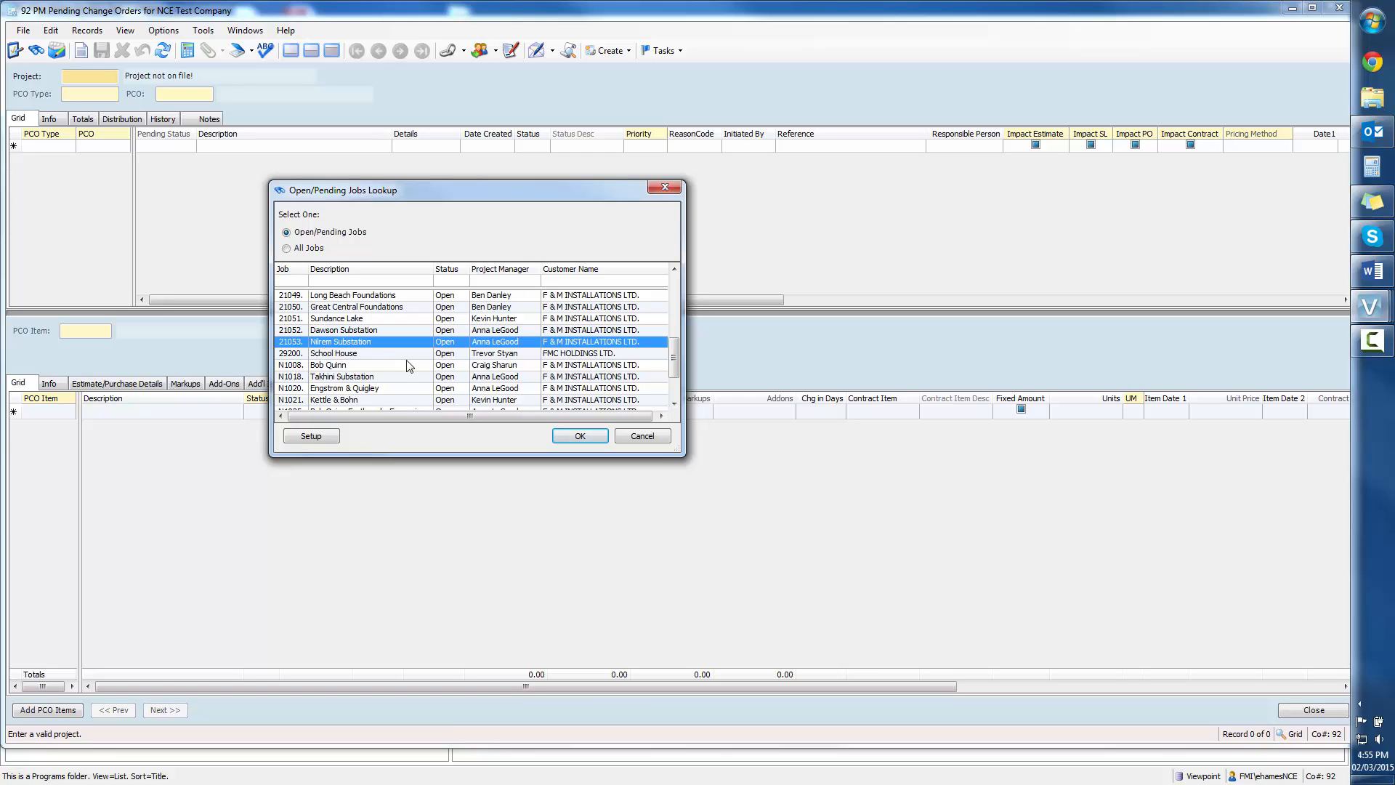
scroll(431, 383, "down", 2)
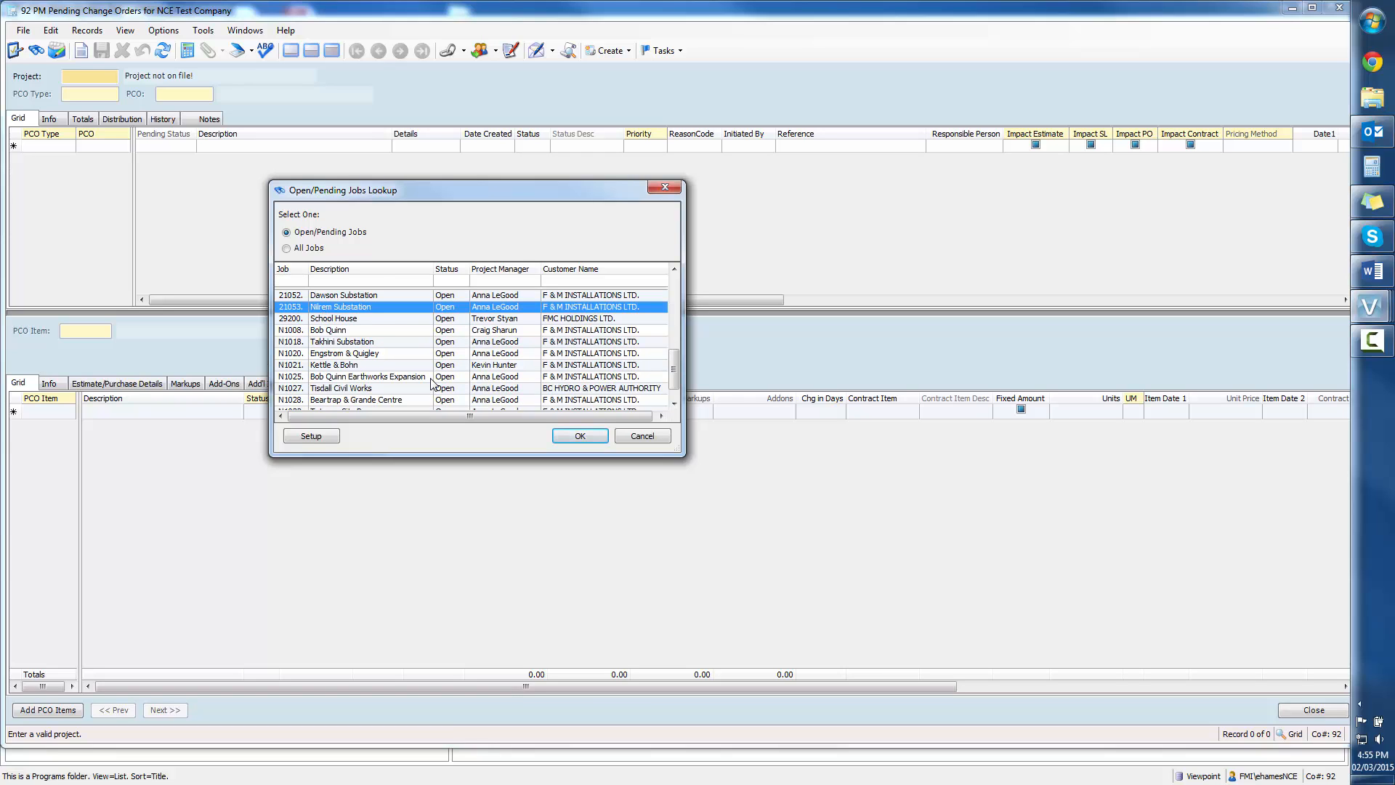
scroll(430, 382, "up", 3)
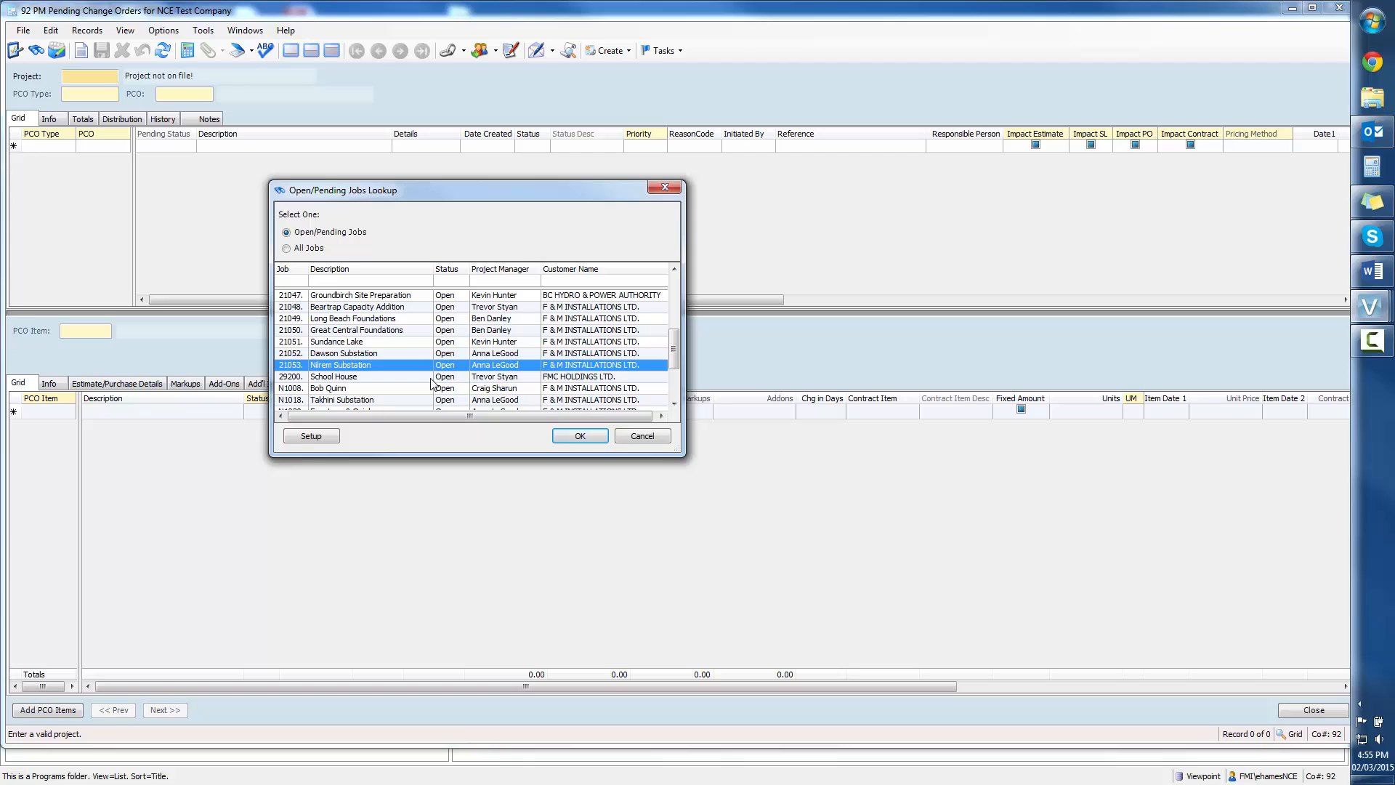
left_click(579, 436)
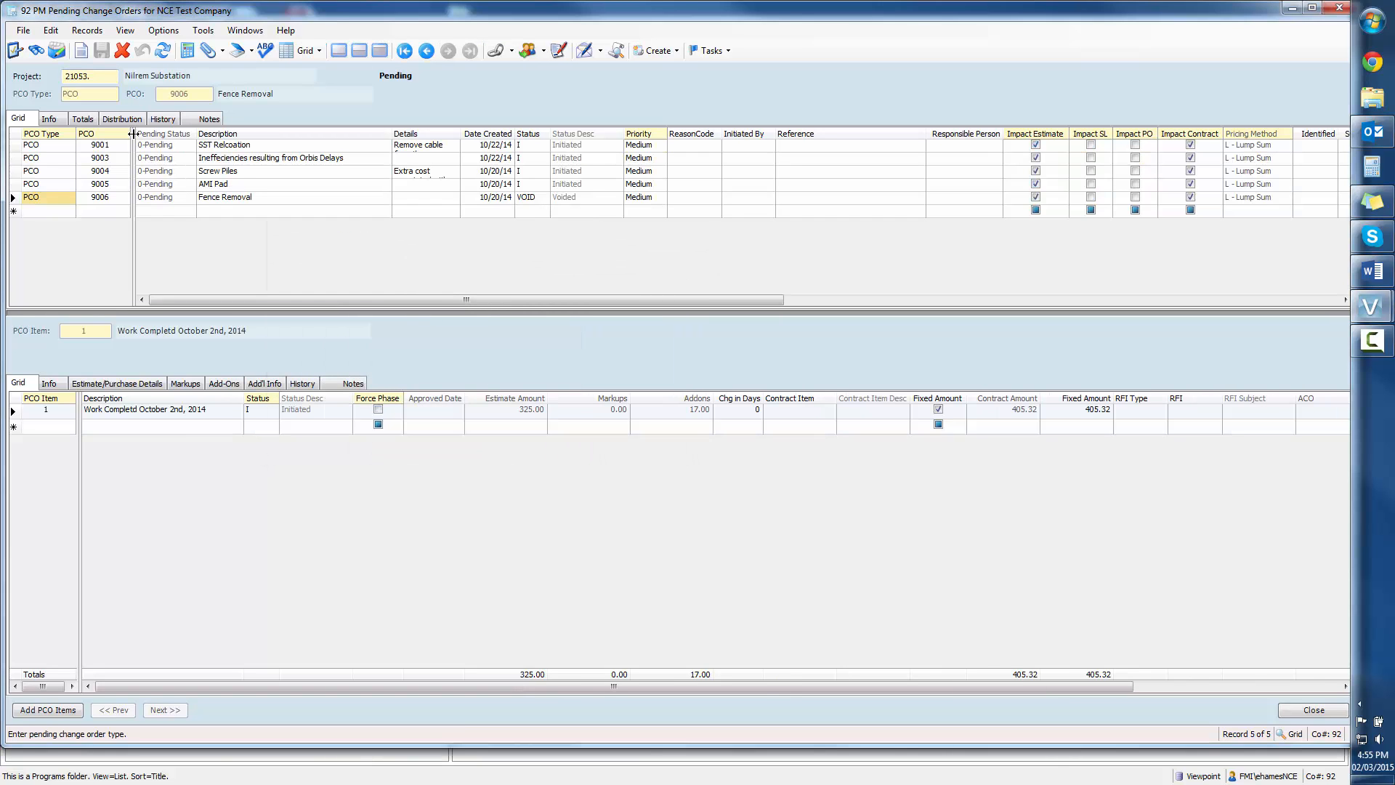
Step: Add a new pending change order row of type PCO, accepting the proposed PCO number
left_click(52, 212)
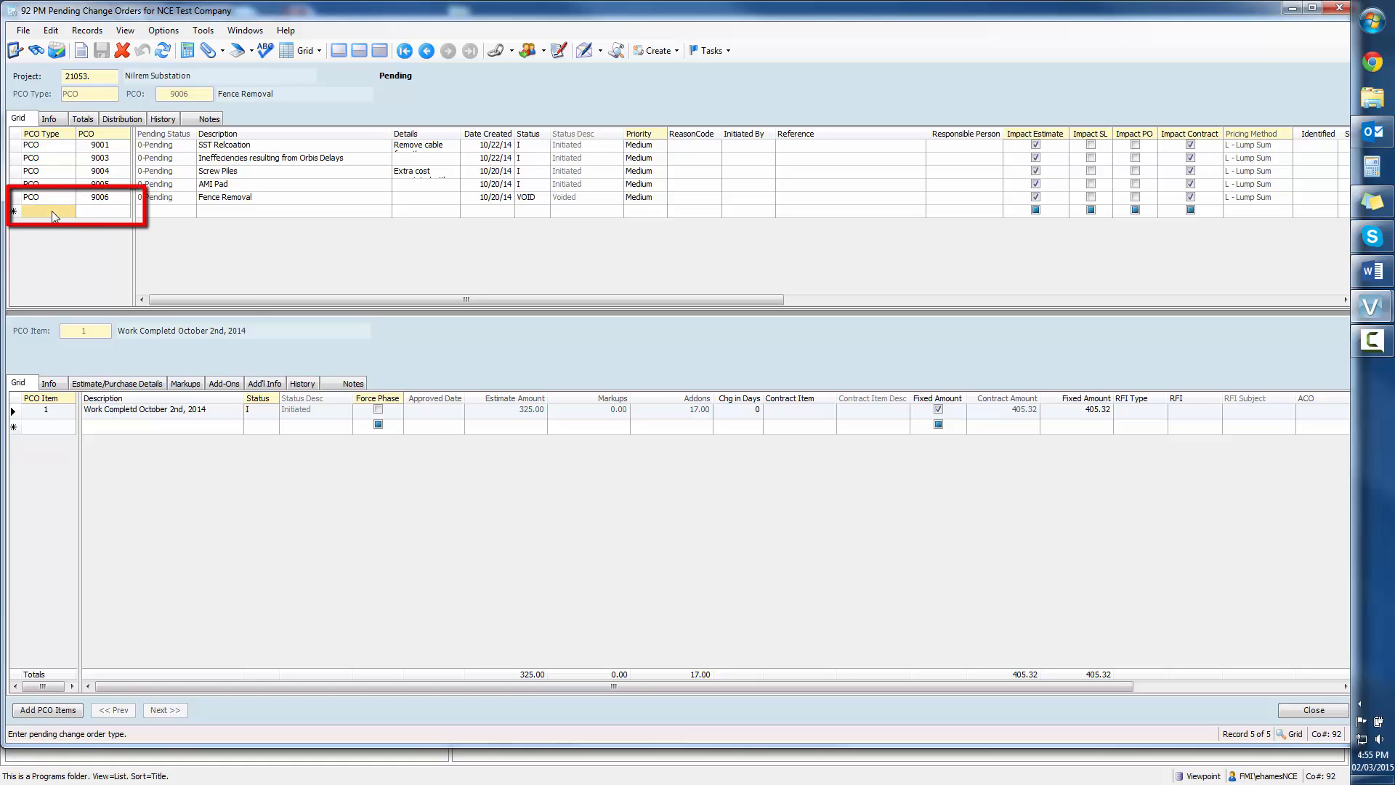
type("PCO")
key("Tab")
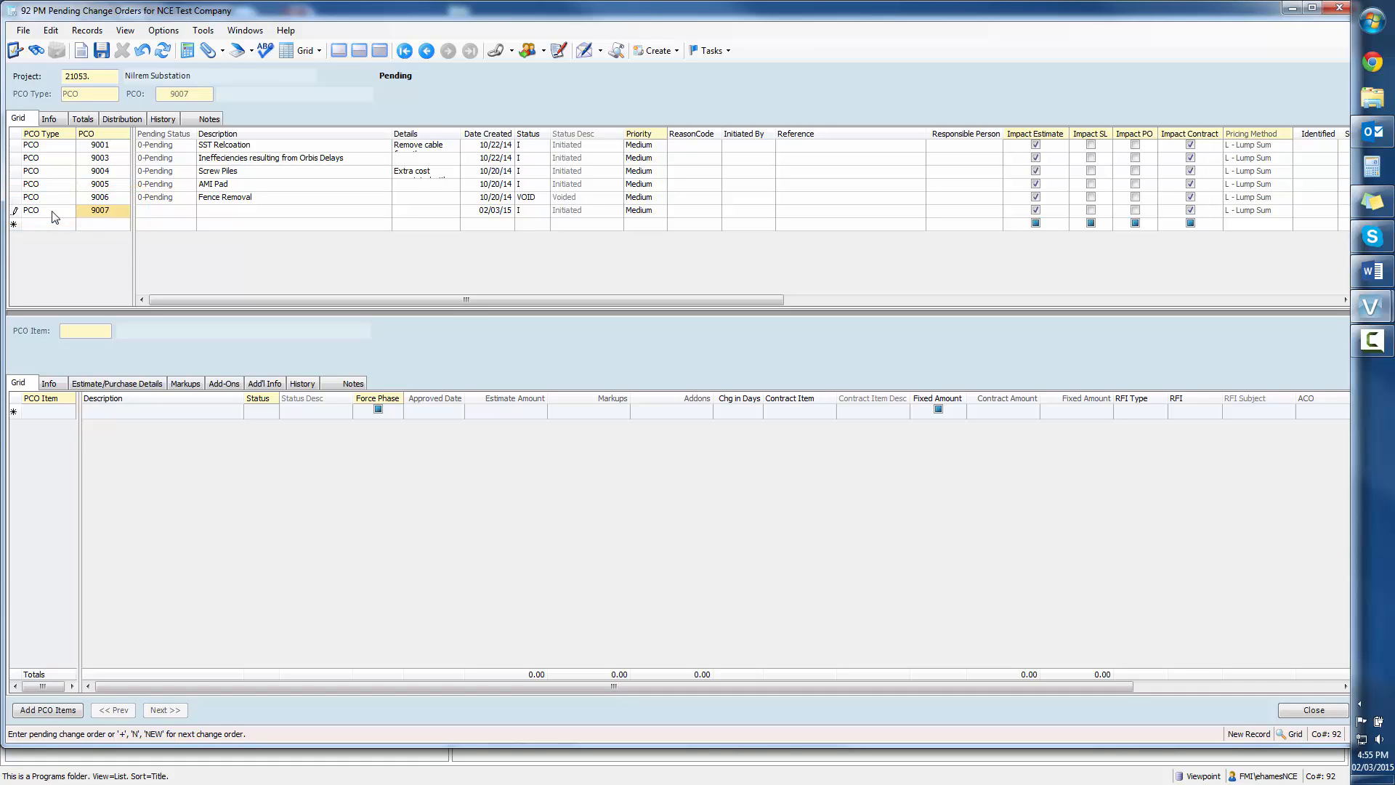
key("Tab")
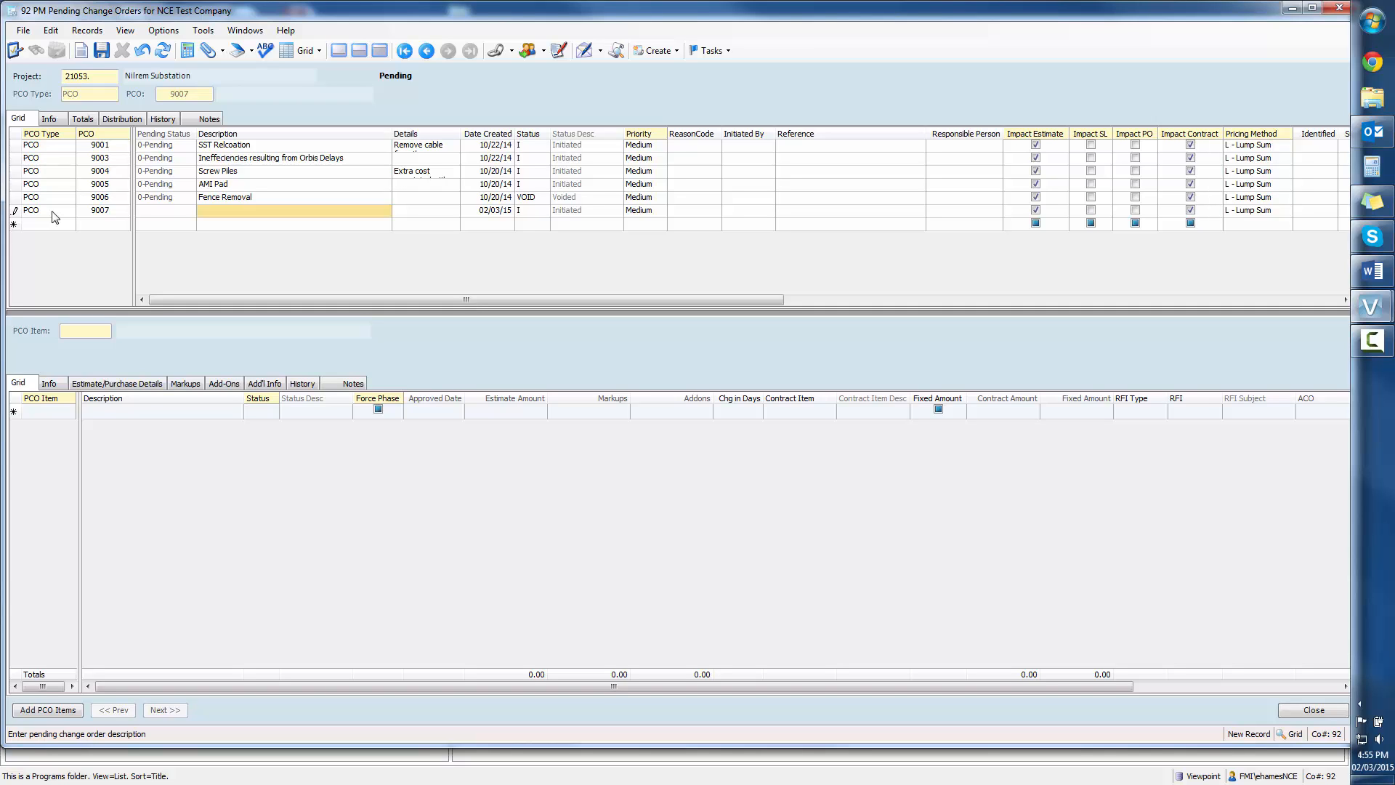
Step: Describe the new change order as "Snow Removal- Brief Description of Change"
type("Grave")
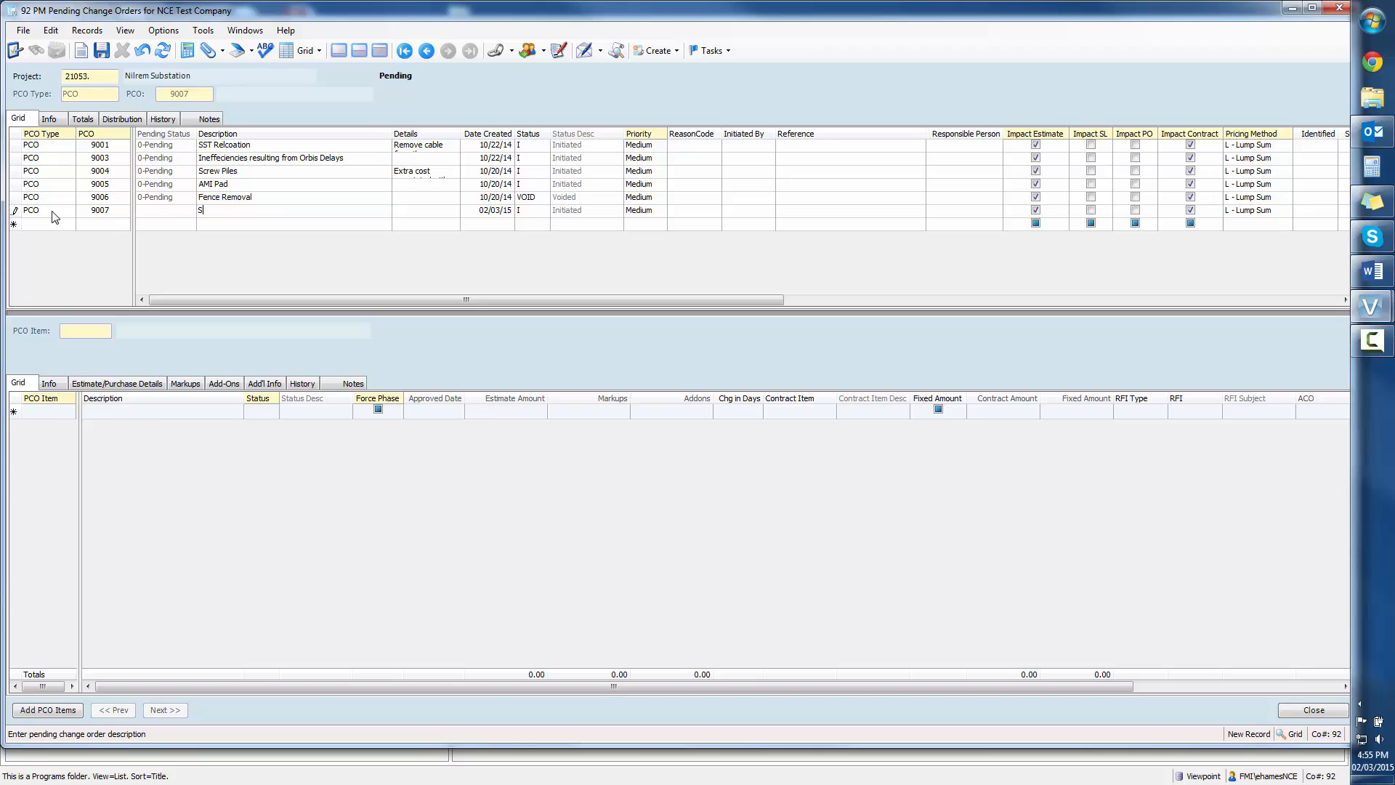
key("Escape")
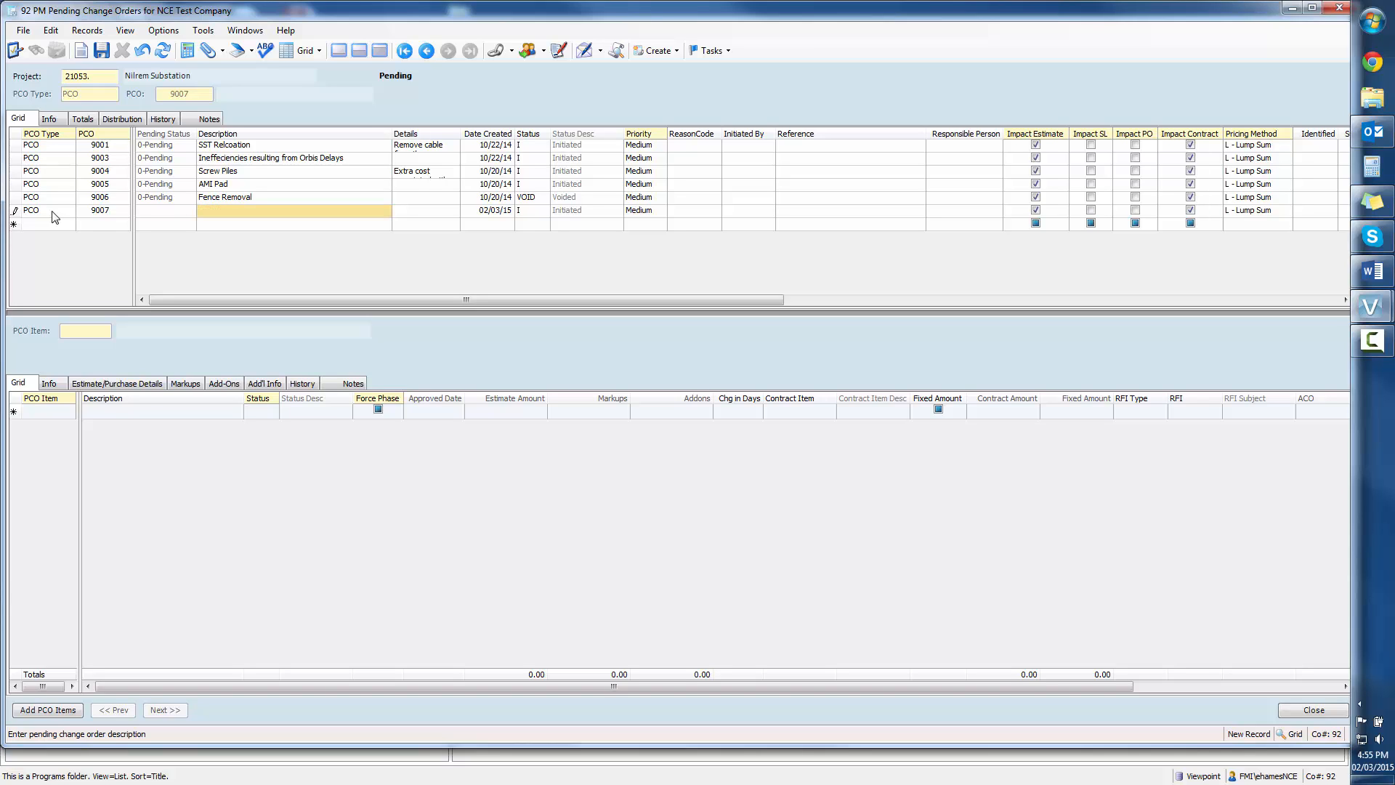
type("Sn")
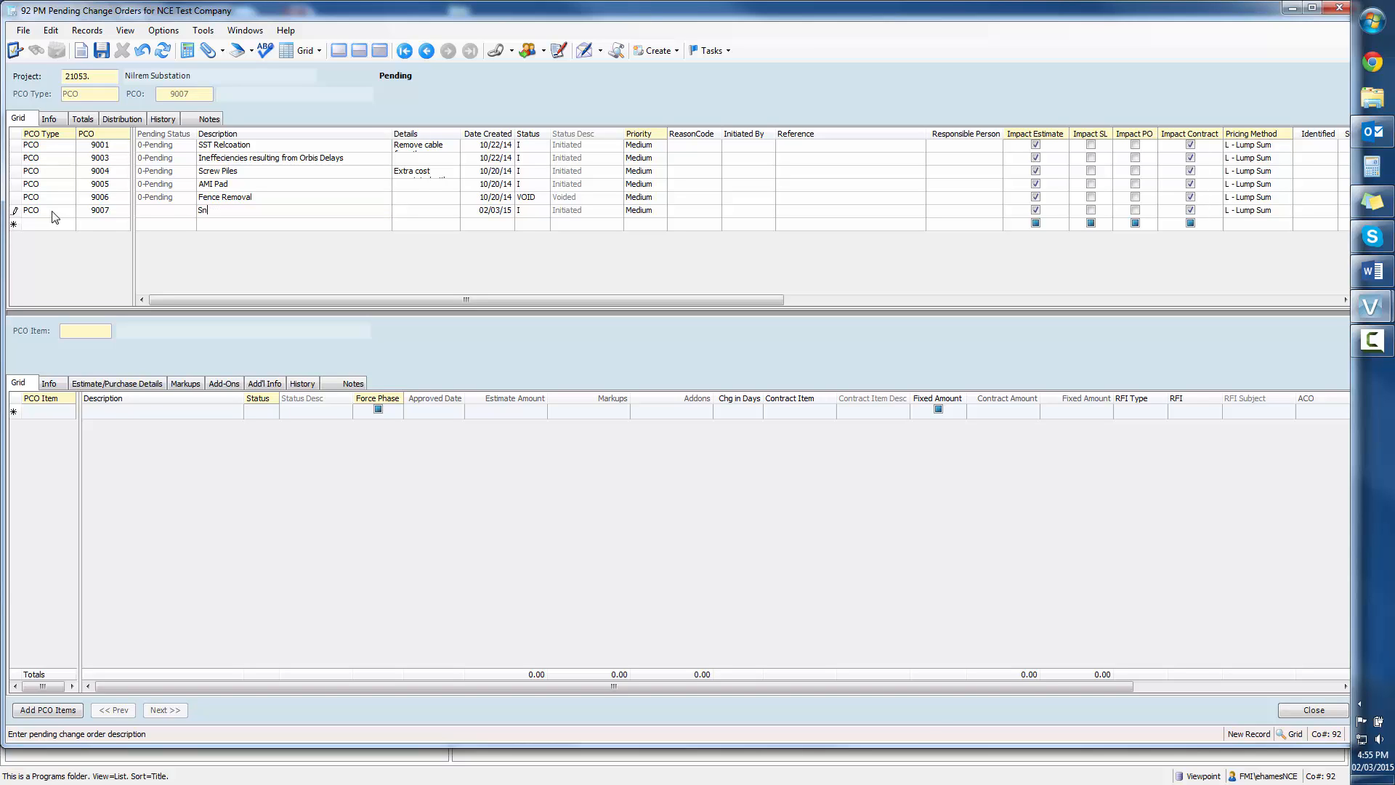
type("ow Removal")
type("- Brief Description of Change")
key("Tab")
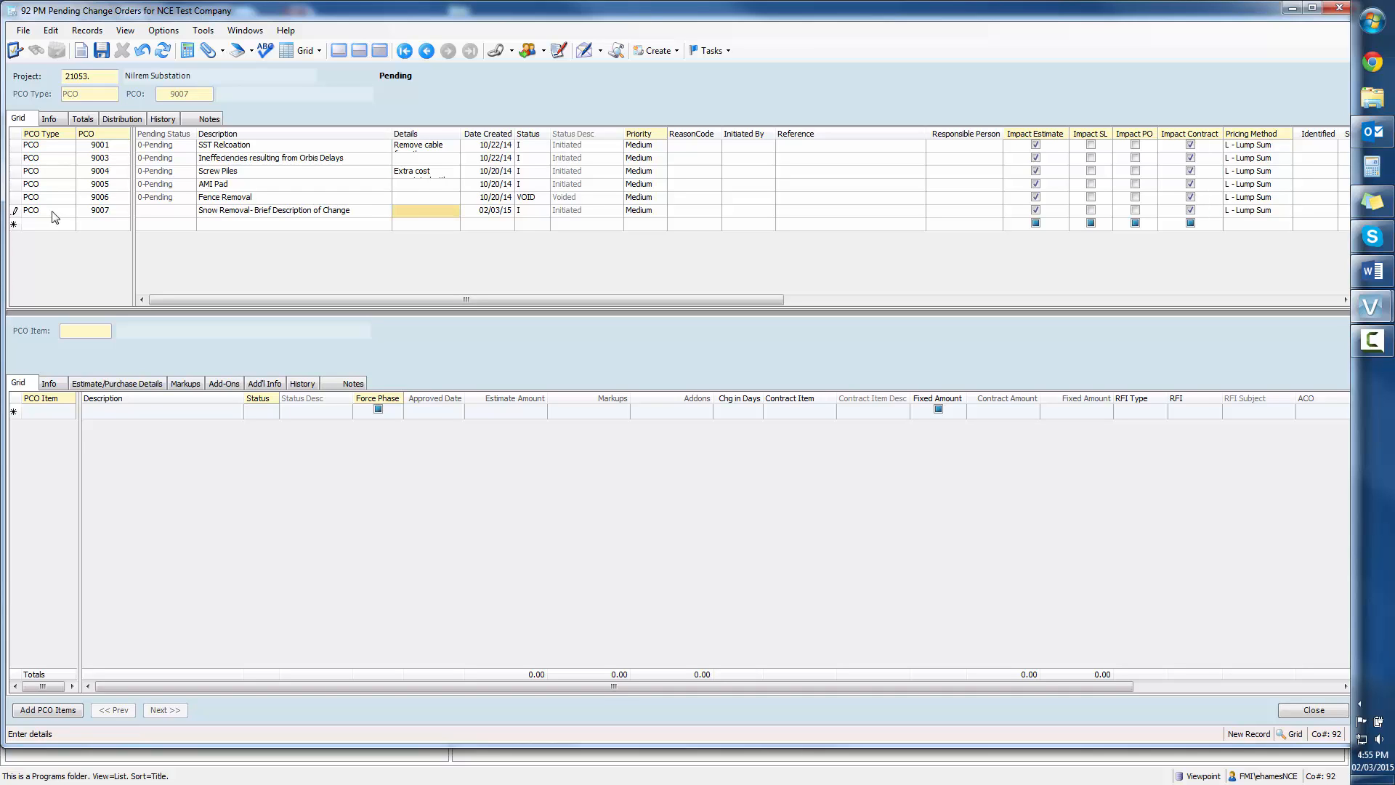
Step: Choose status code I (Initiated) for the new change order from the status codes lookup
left_click(510, 210)
left_click(541, 216)
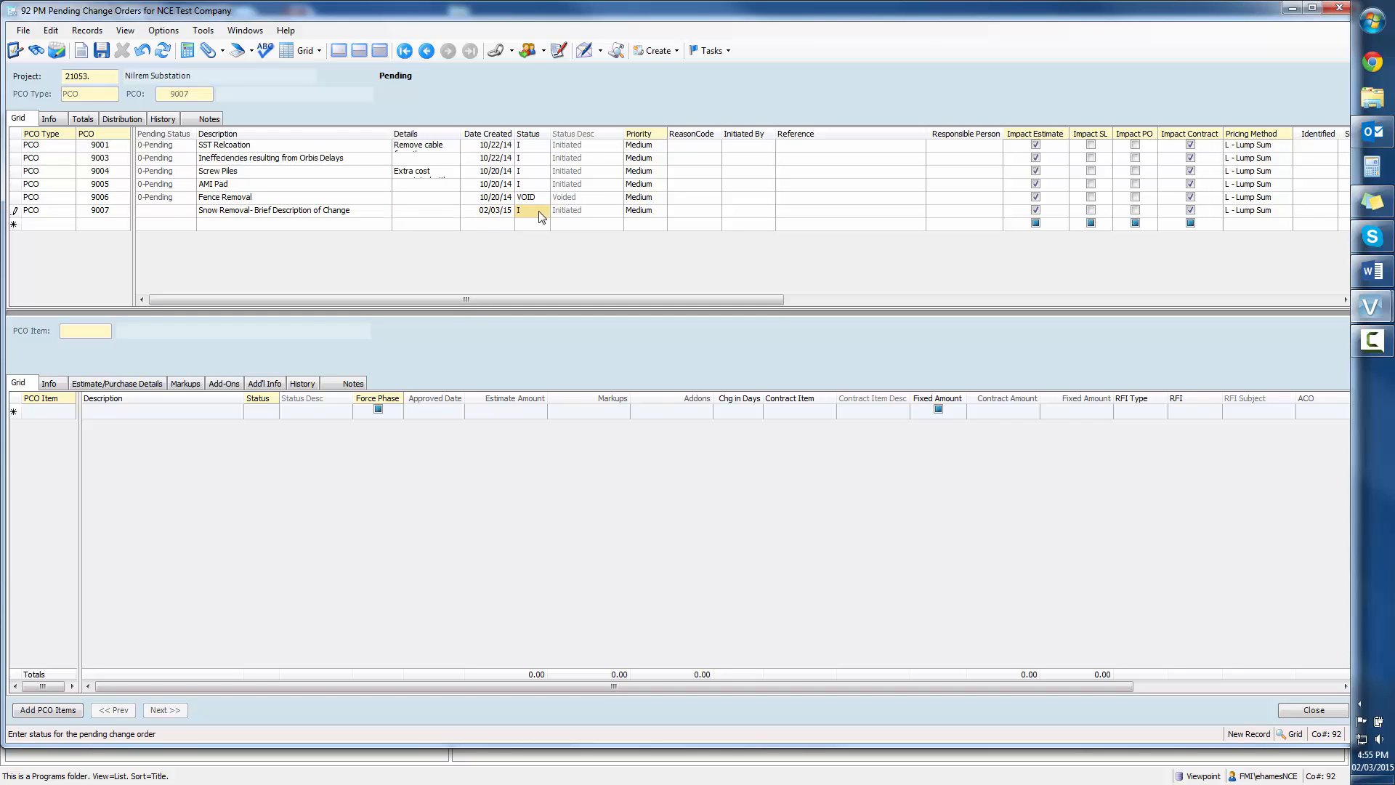
key("F4")
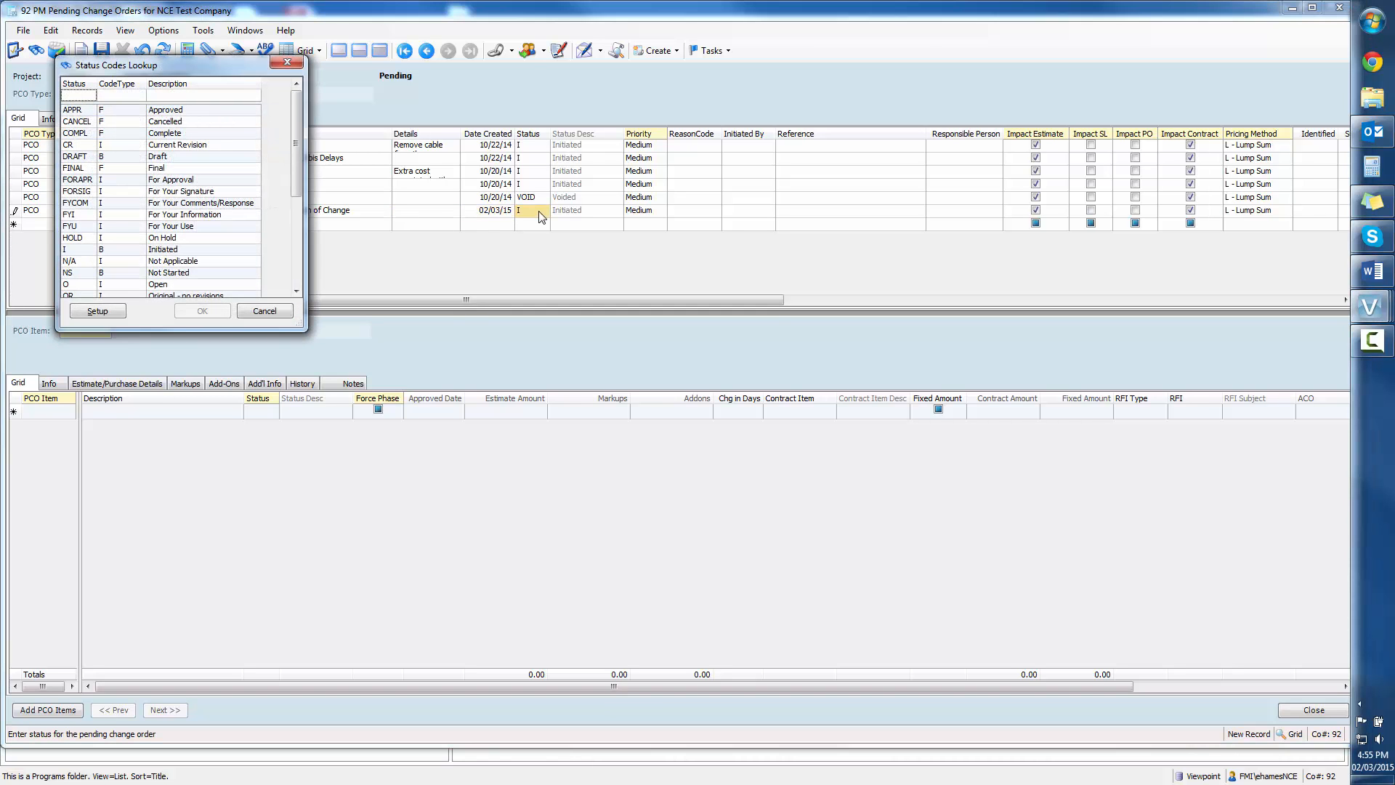
left_click(82, 250)
left_click(210, 309)
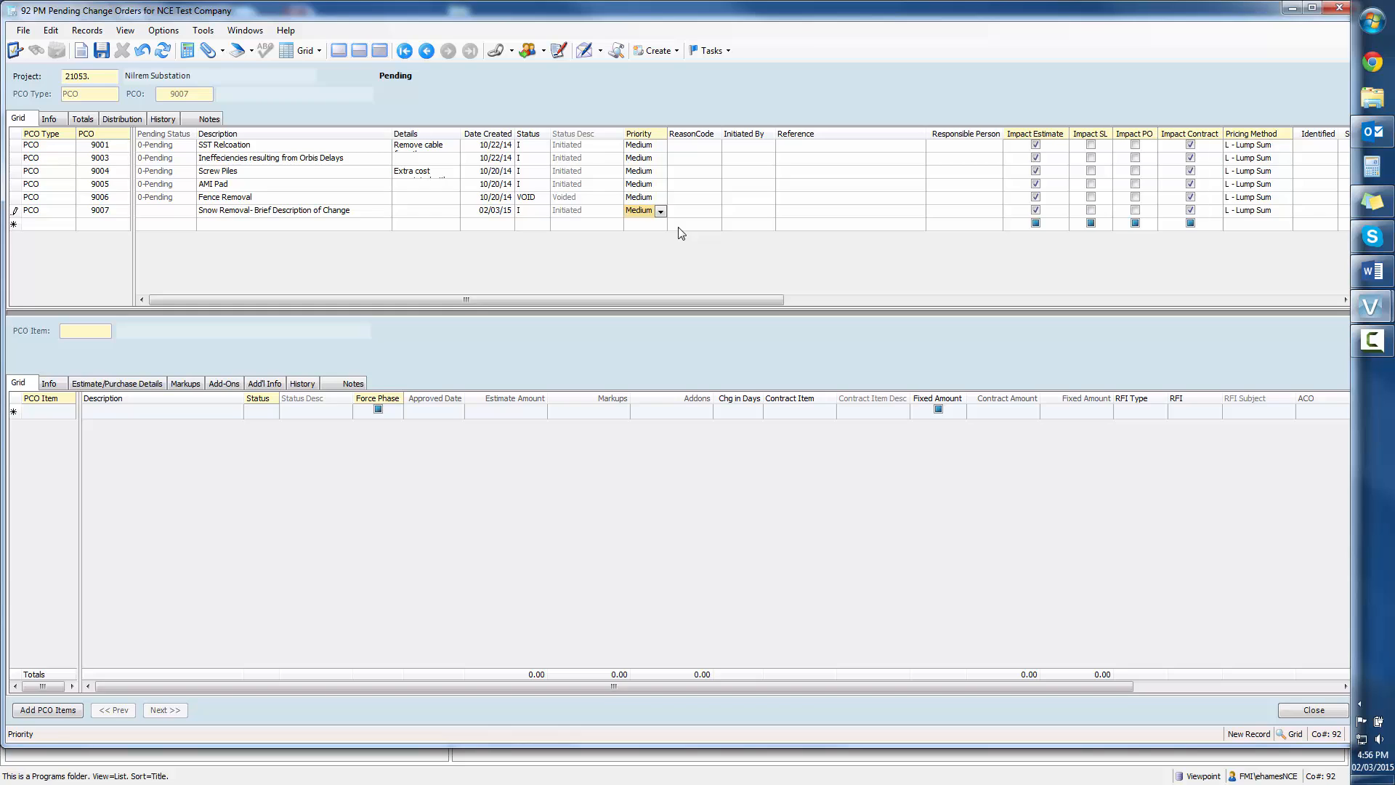
Step: Set the new change order's reason code to SC (Site Conditions) and Initiated By to Owner
key("Tab")
key("F4")
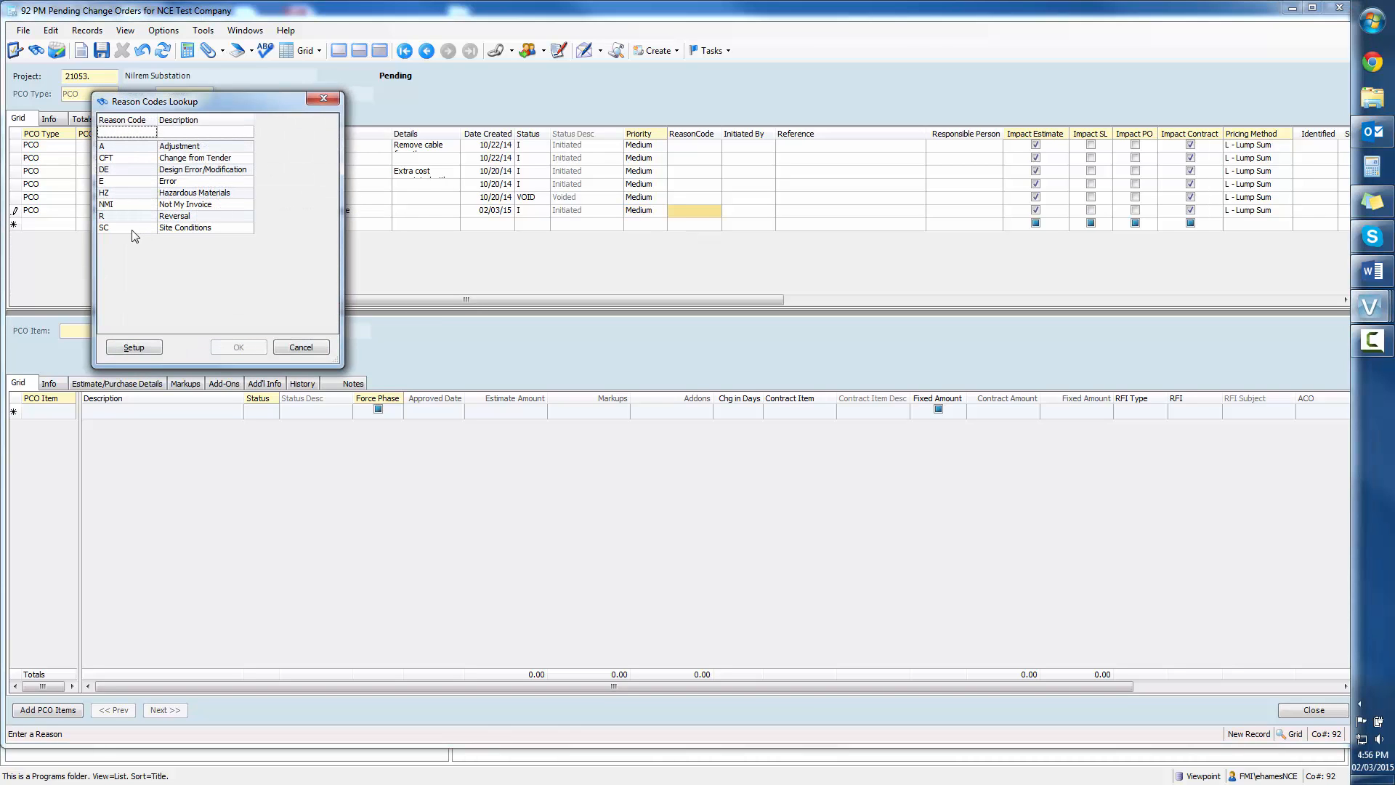
left_click(143, 228)
left_click(239, 347)
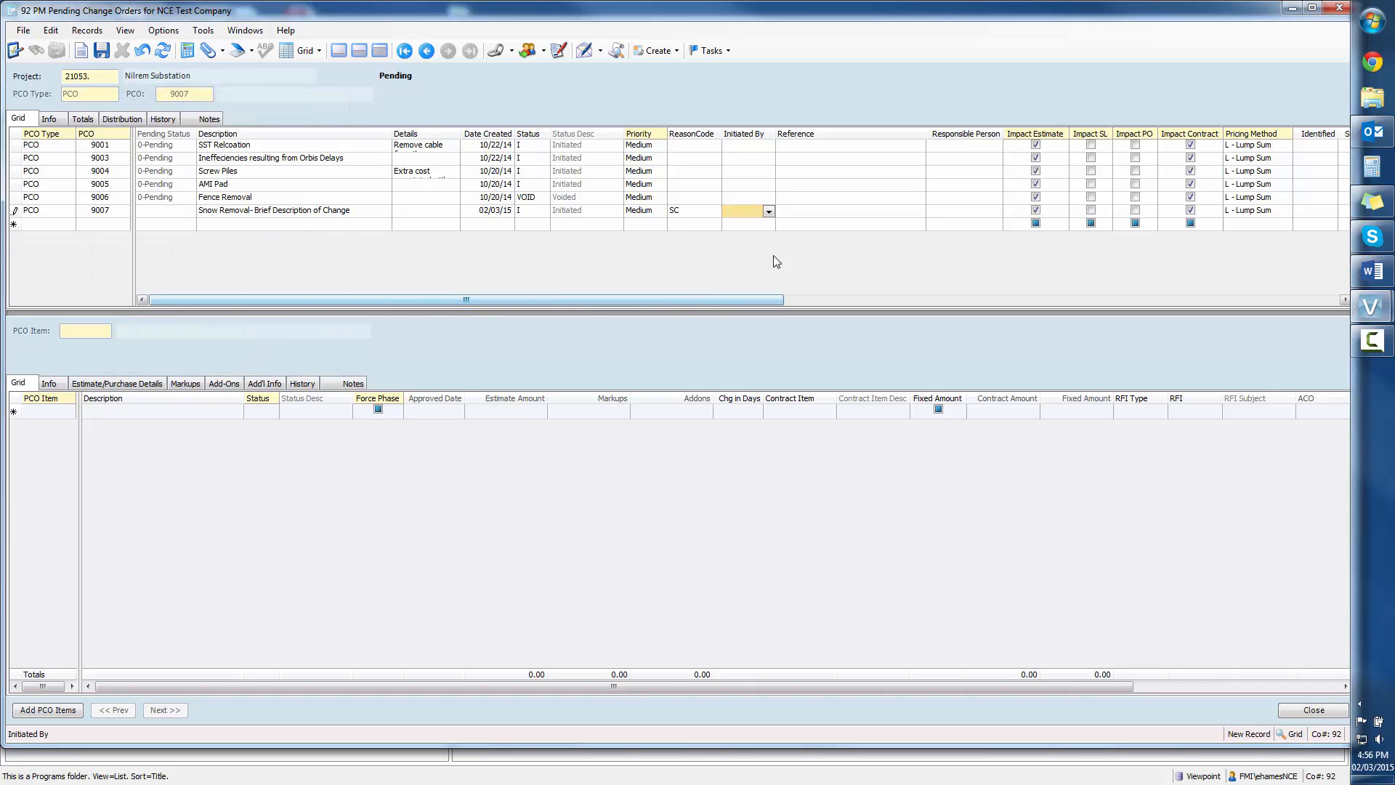
left_click(768, 211)
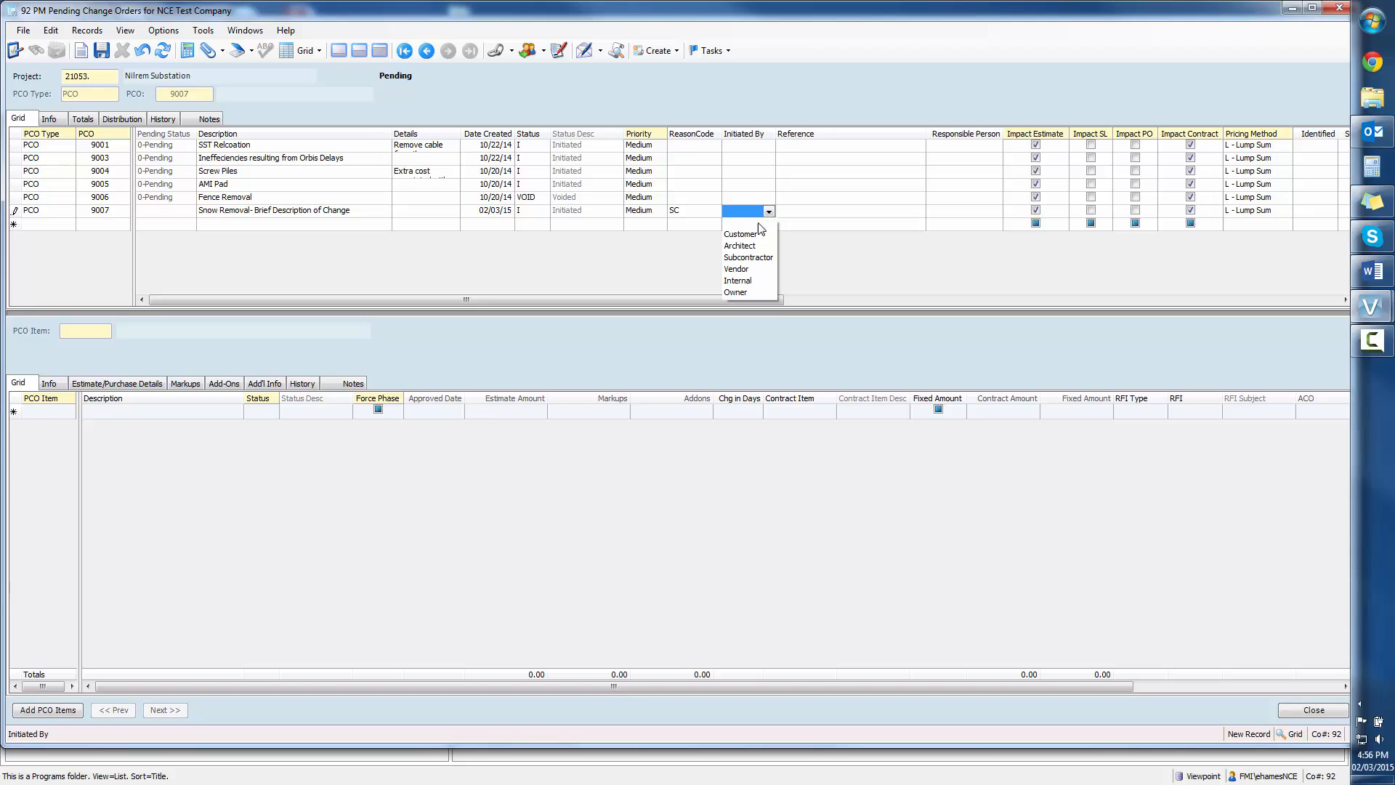
left_click(750, 290)
Step: Review the new change order's remaining columns, from Reference and the impact options through ROM Amount to Client CO Ref
key("Tab")
key("Tab")
key("Tab")
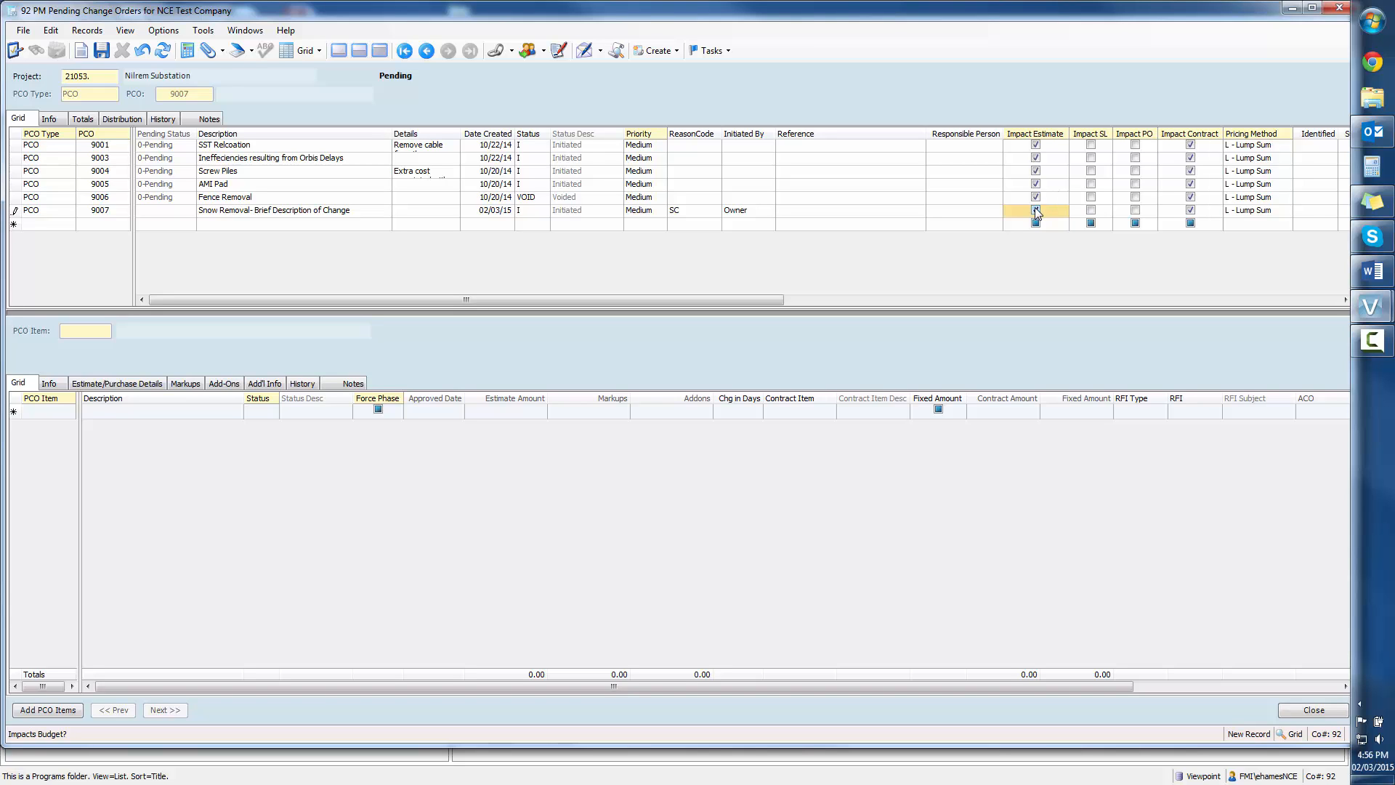
key("Tab")
key("Tab")
key("Tab")
key("Tab")
key("Tab")
key("Tab")
key("Tab")
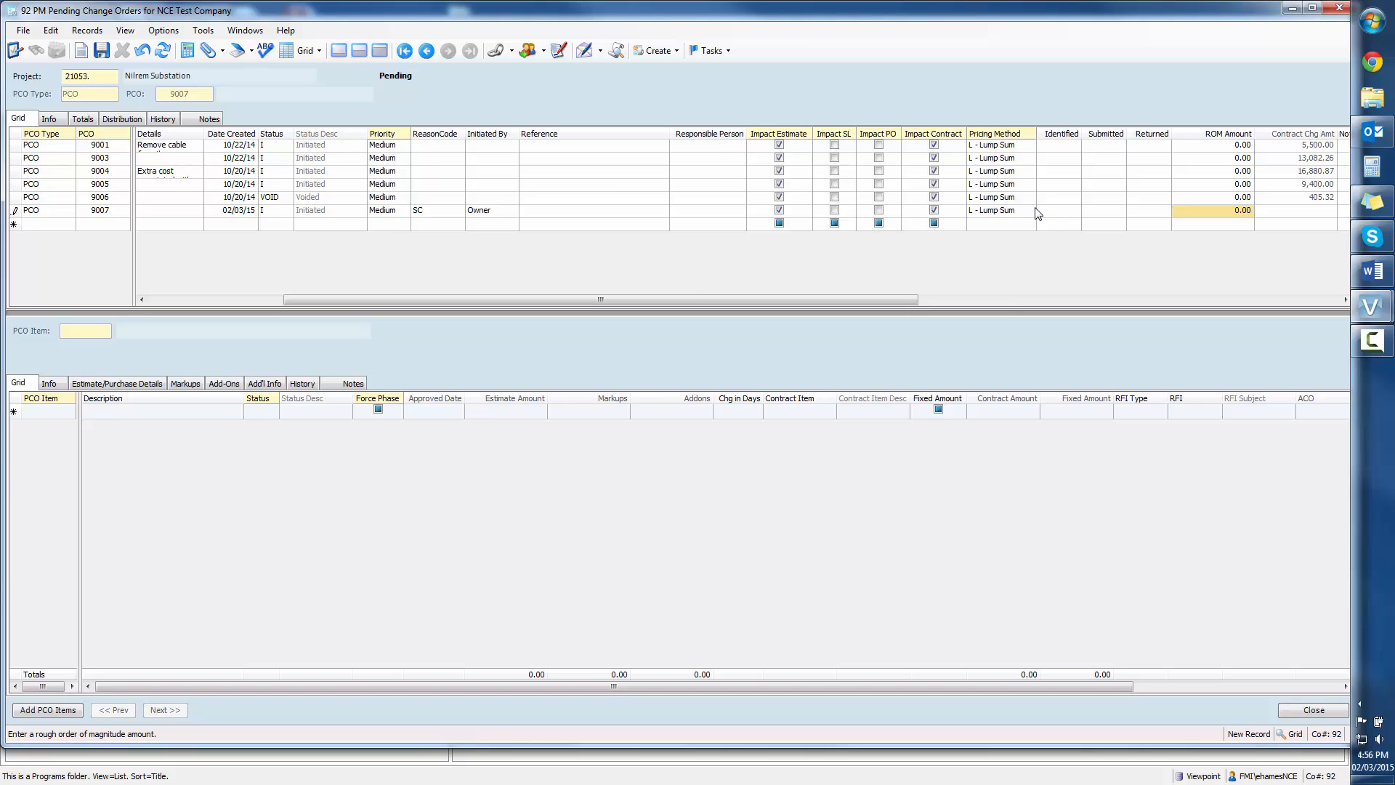
key("Tab")
key("Tab")
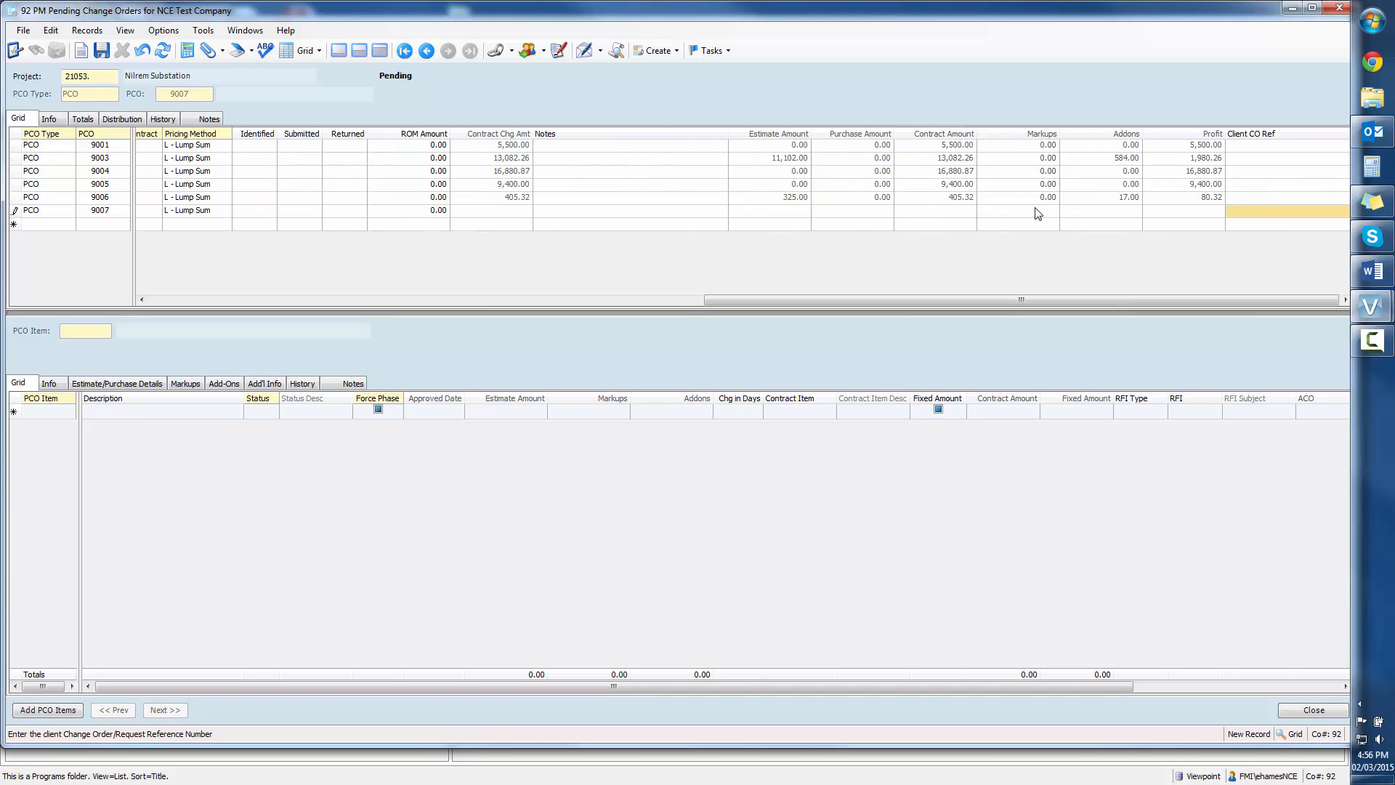
Step: Open the new change order's info view and enter the details "Put a detailed description of the change here."
left_click(51, 216)
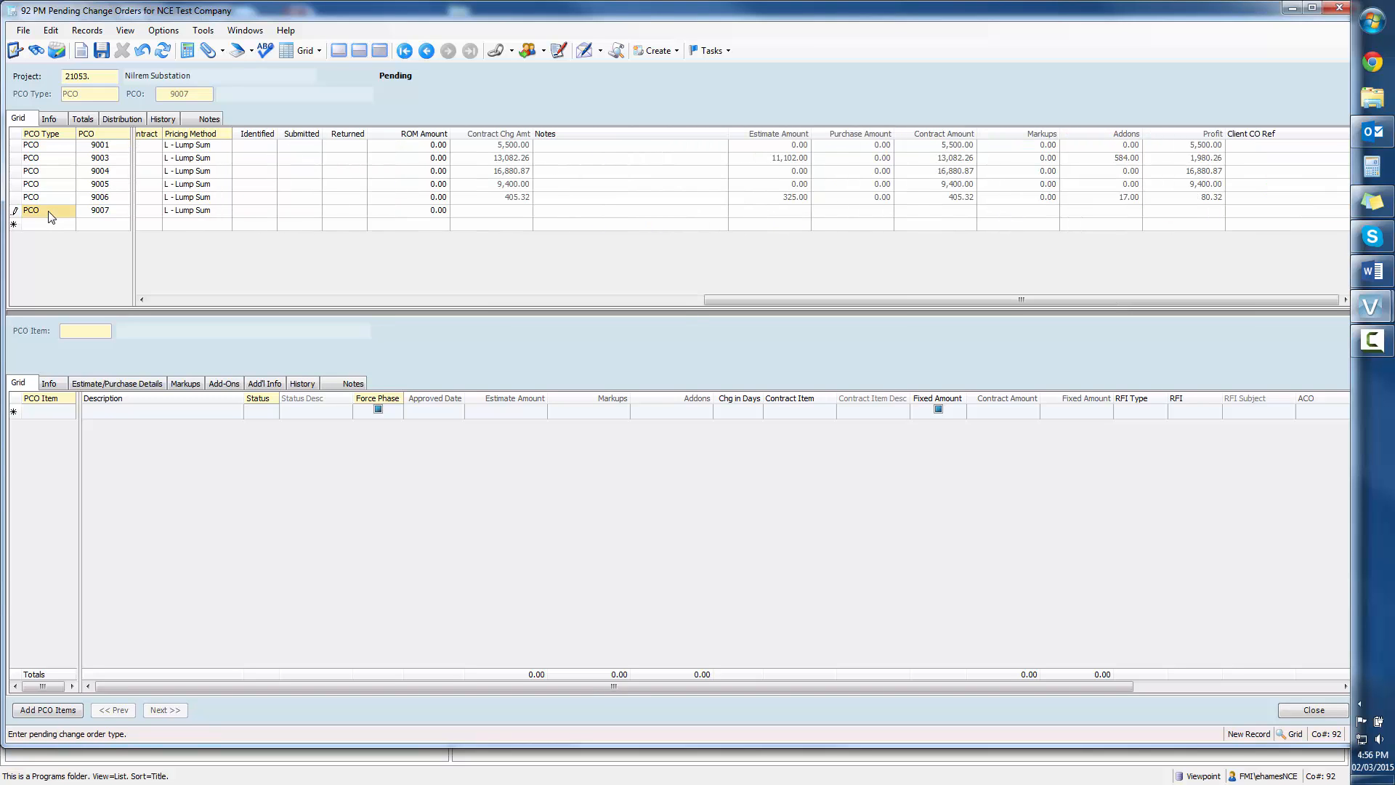
left_click(49, 119)
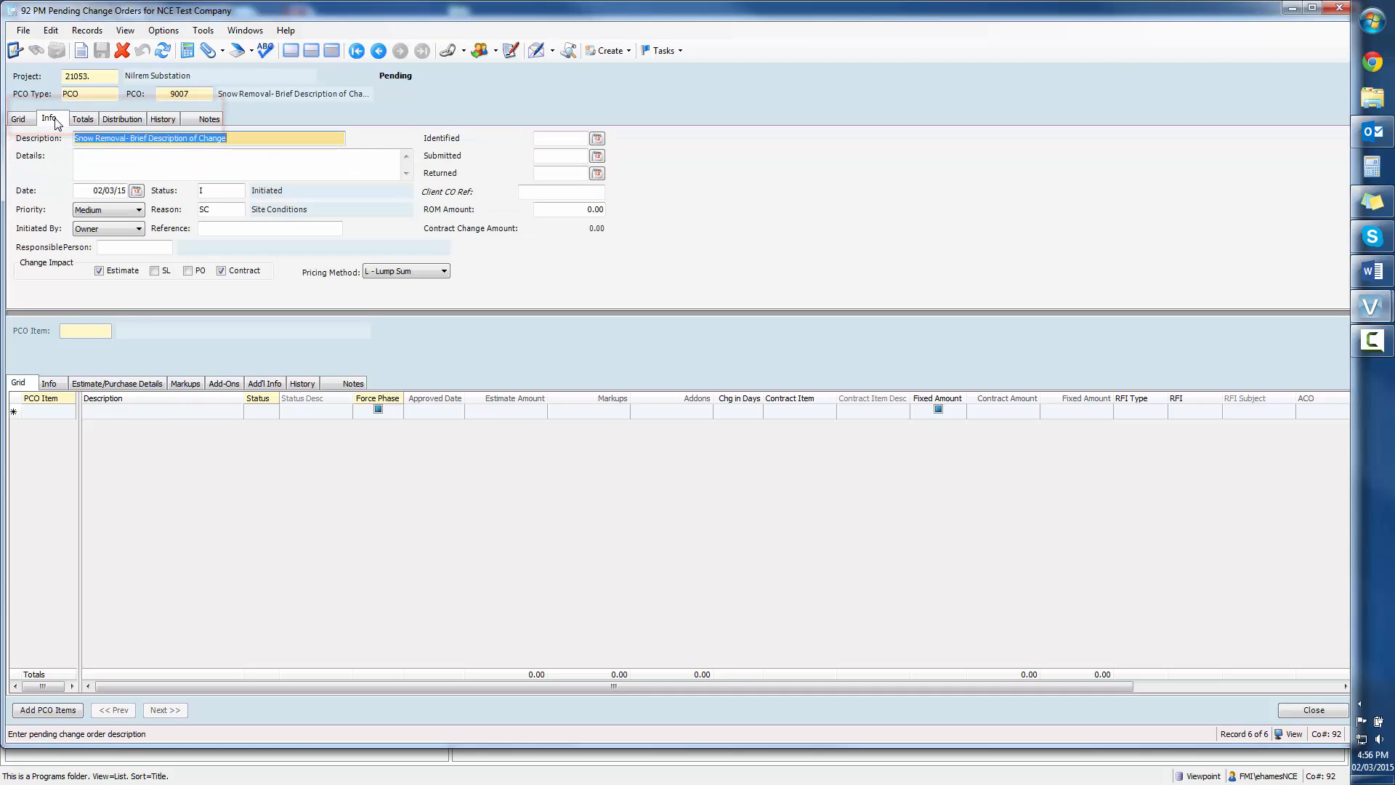
left_click(98, 154)
type("Put")
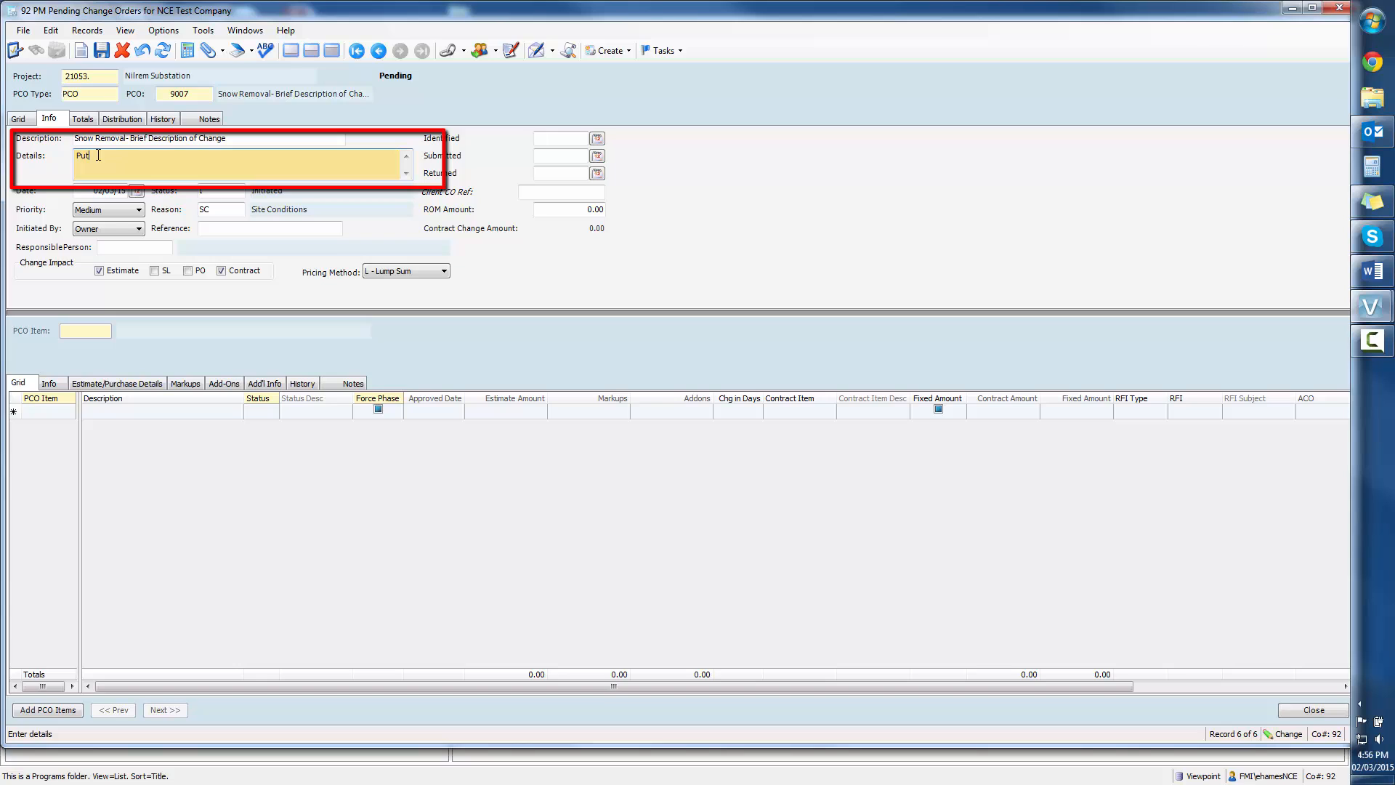
type(" a detailed descriptiono")
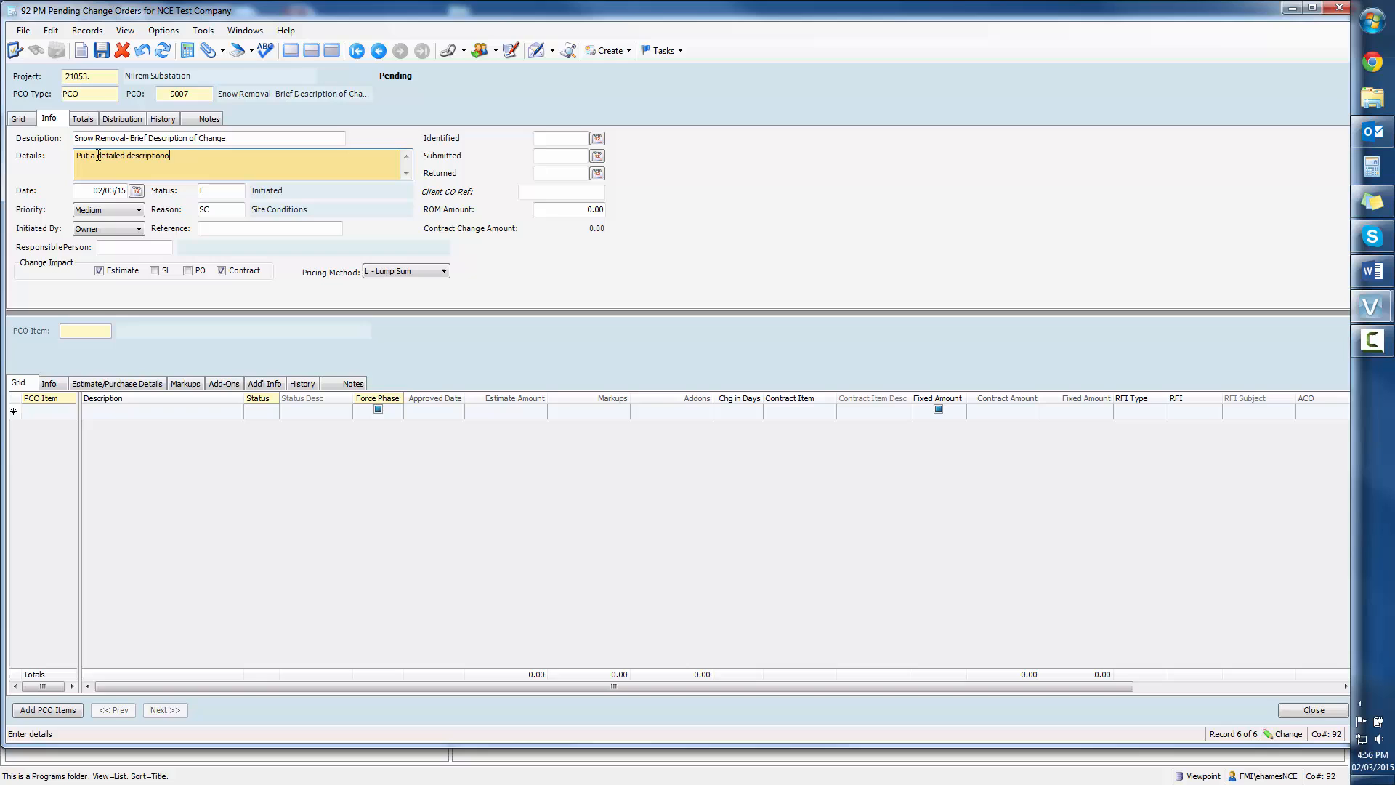
key("BackSpace")
type("of the change here.")
Step: Set the change order's Identified date to 01/26/2015 and its Submitted date to 02/03/2015
left_click(602, 140)
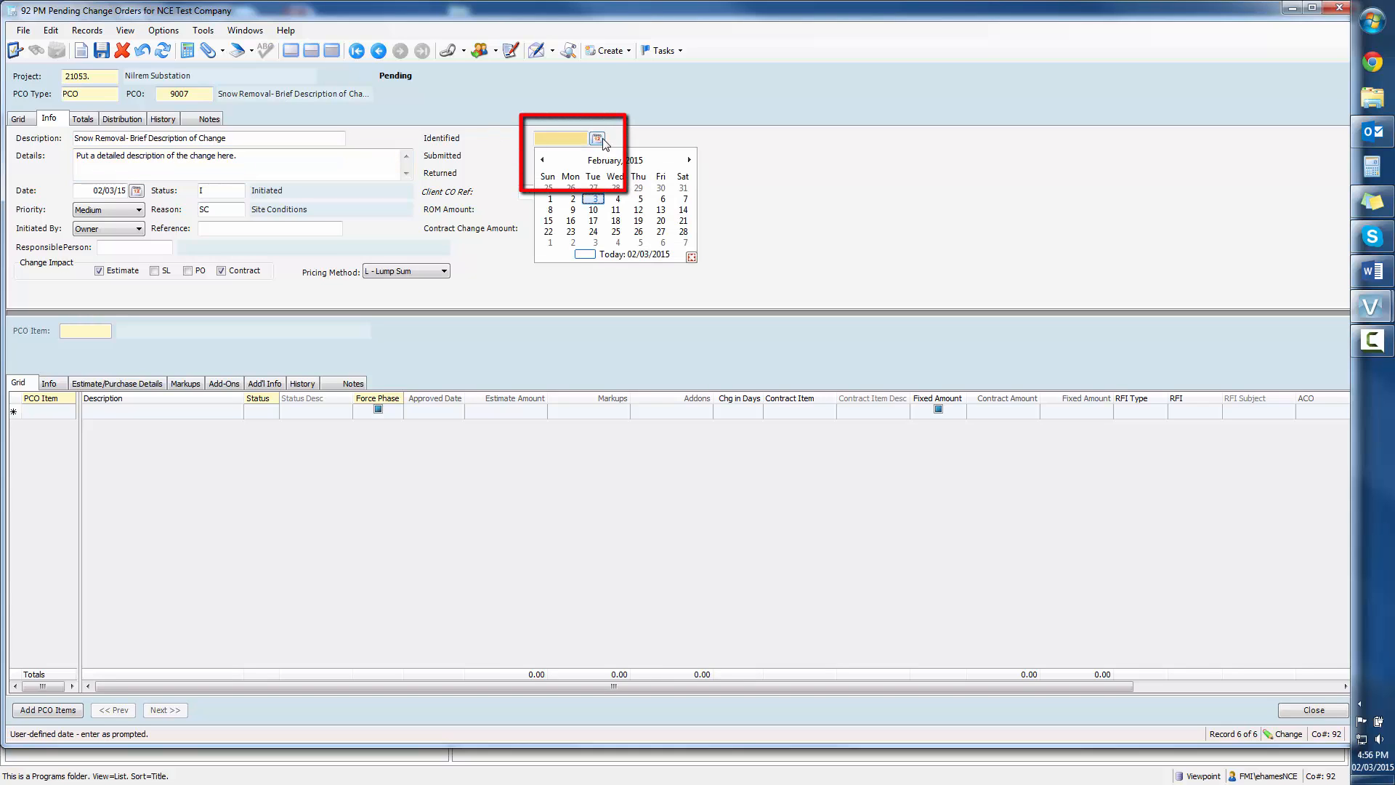
left_click(545, 161)
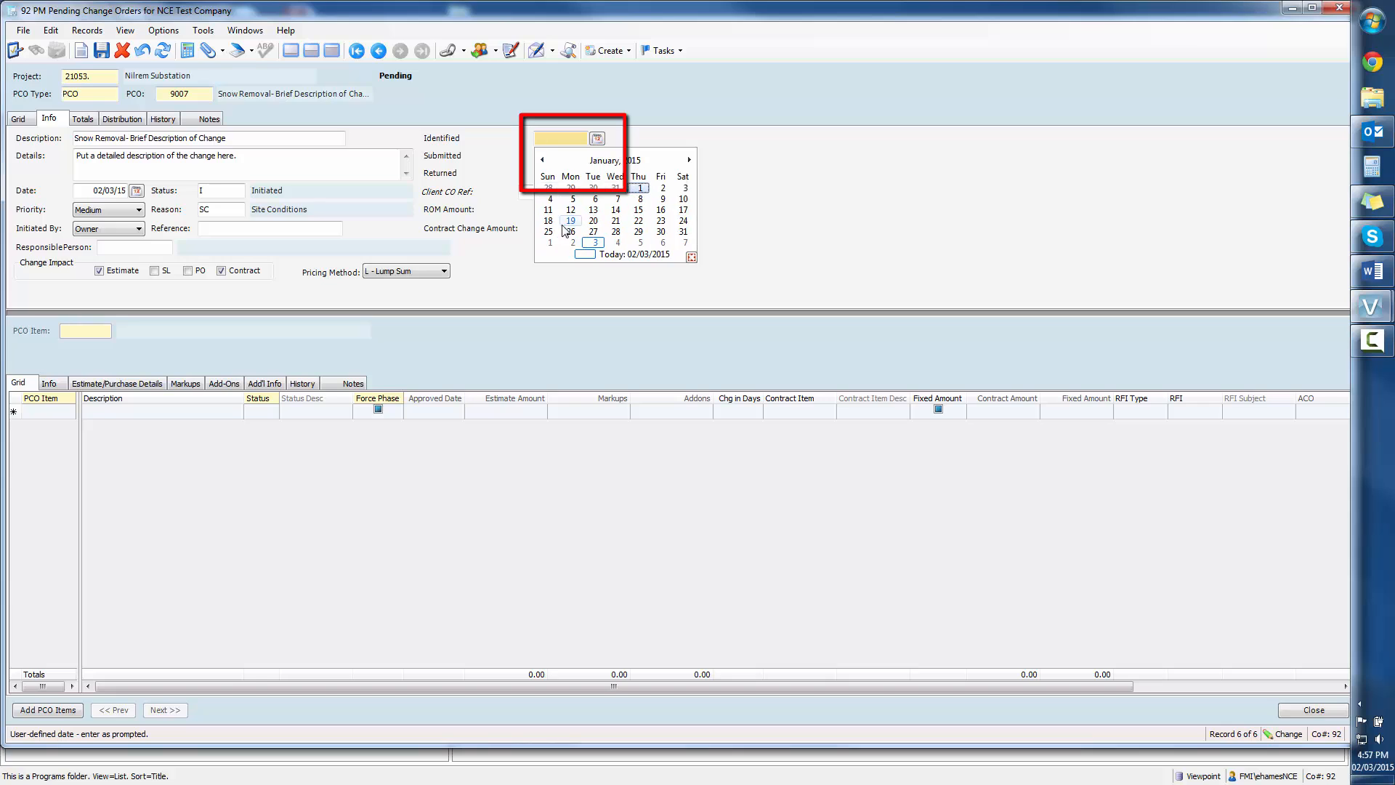
left_click(571, 231)
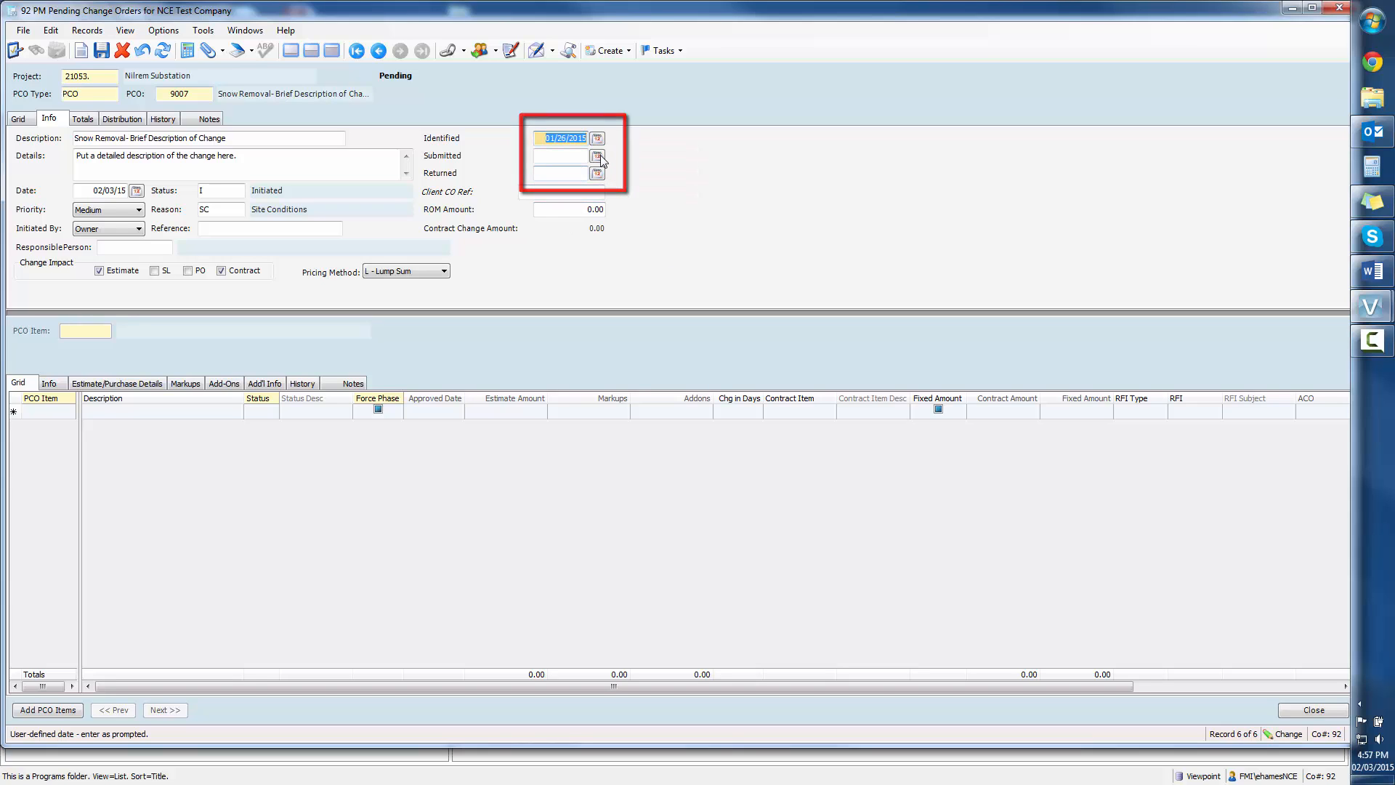
left_click(597, 156)
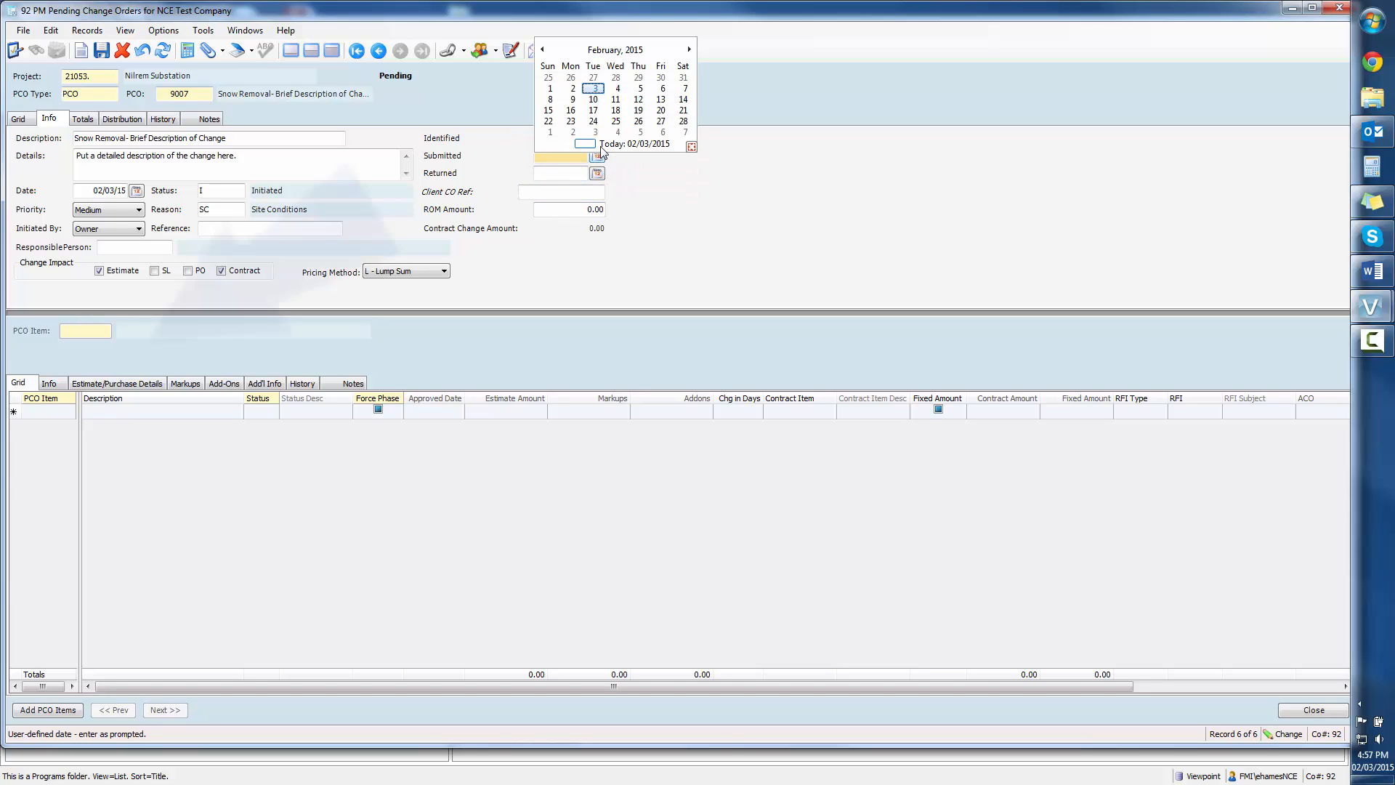
left_click(594, 90)
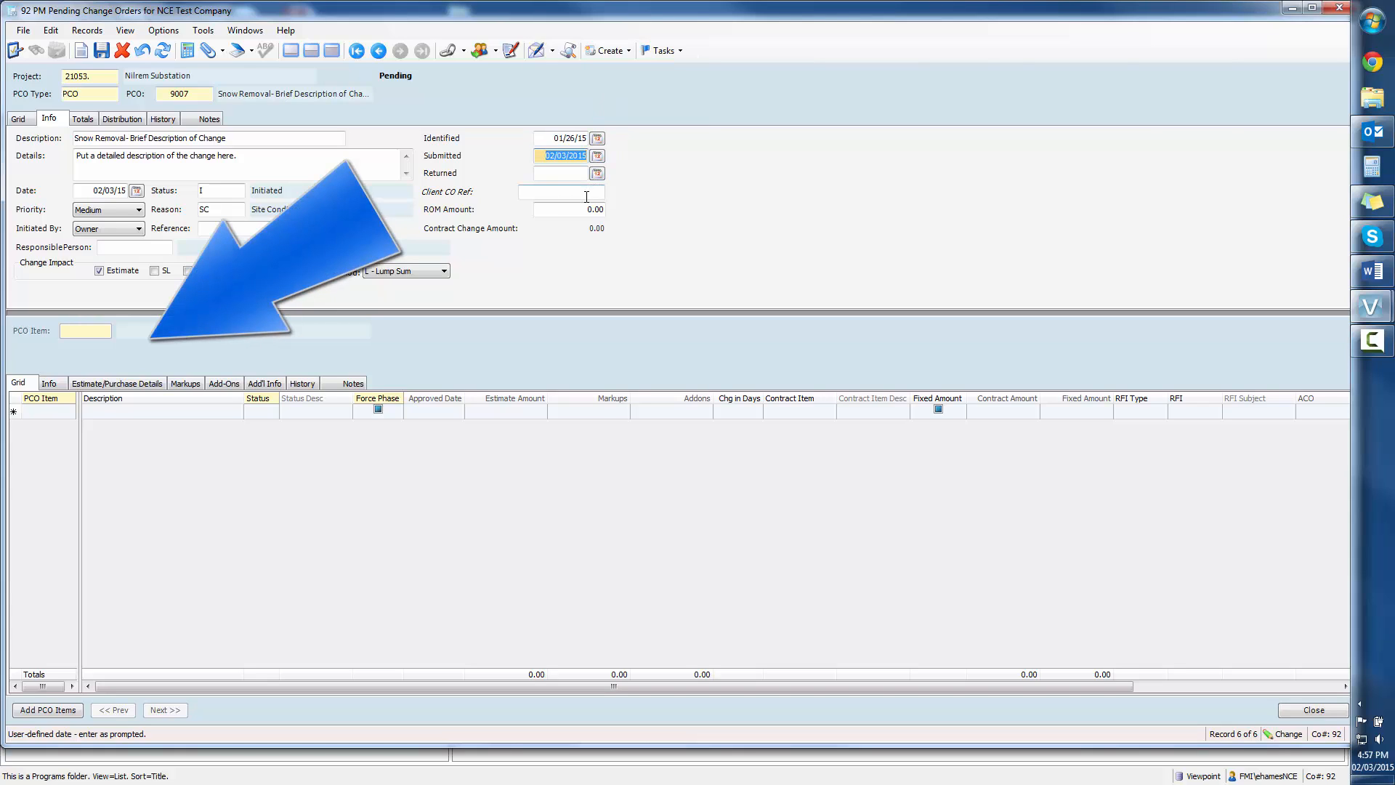
Step: Add PCO item 1 to the change order with the description "Enter date of each T&M Report per line"
left_click(30, 412)
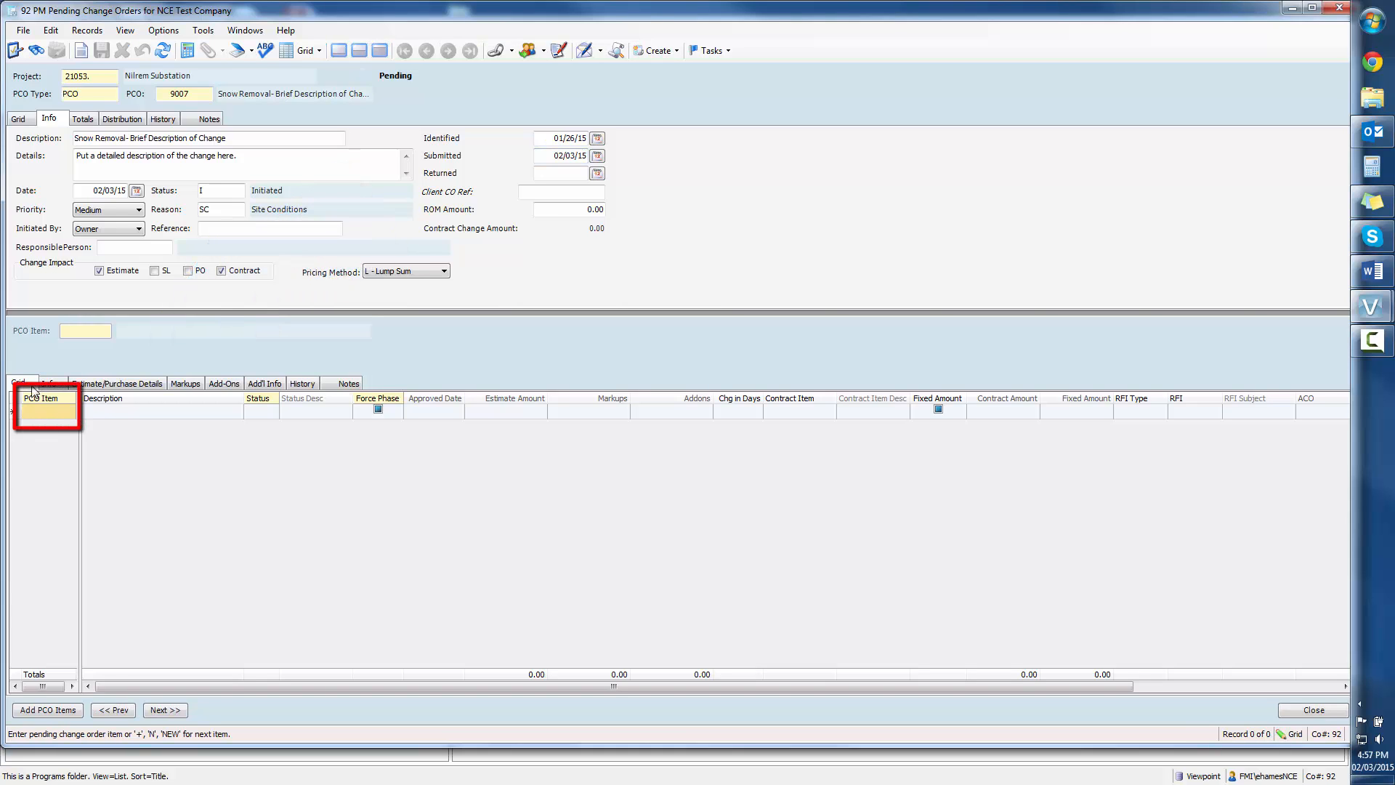
type("1")
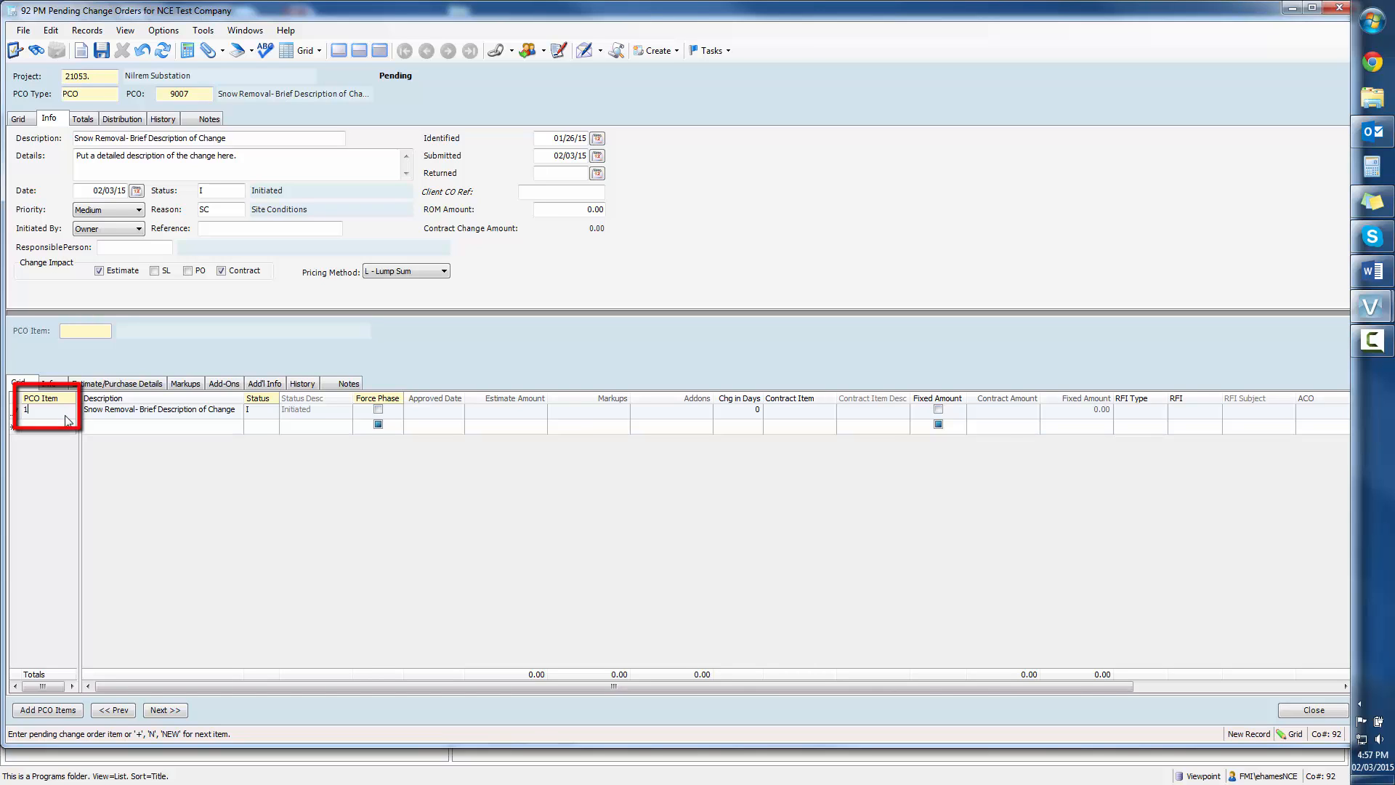
key("Tab")
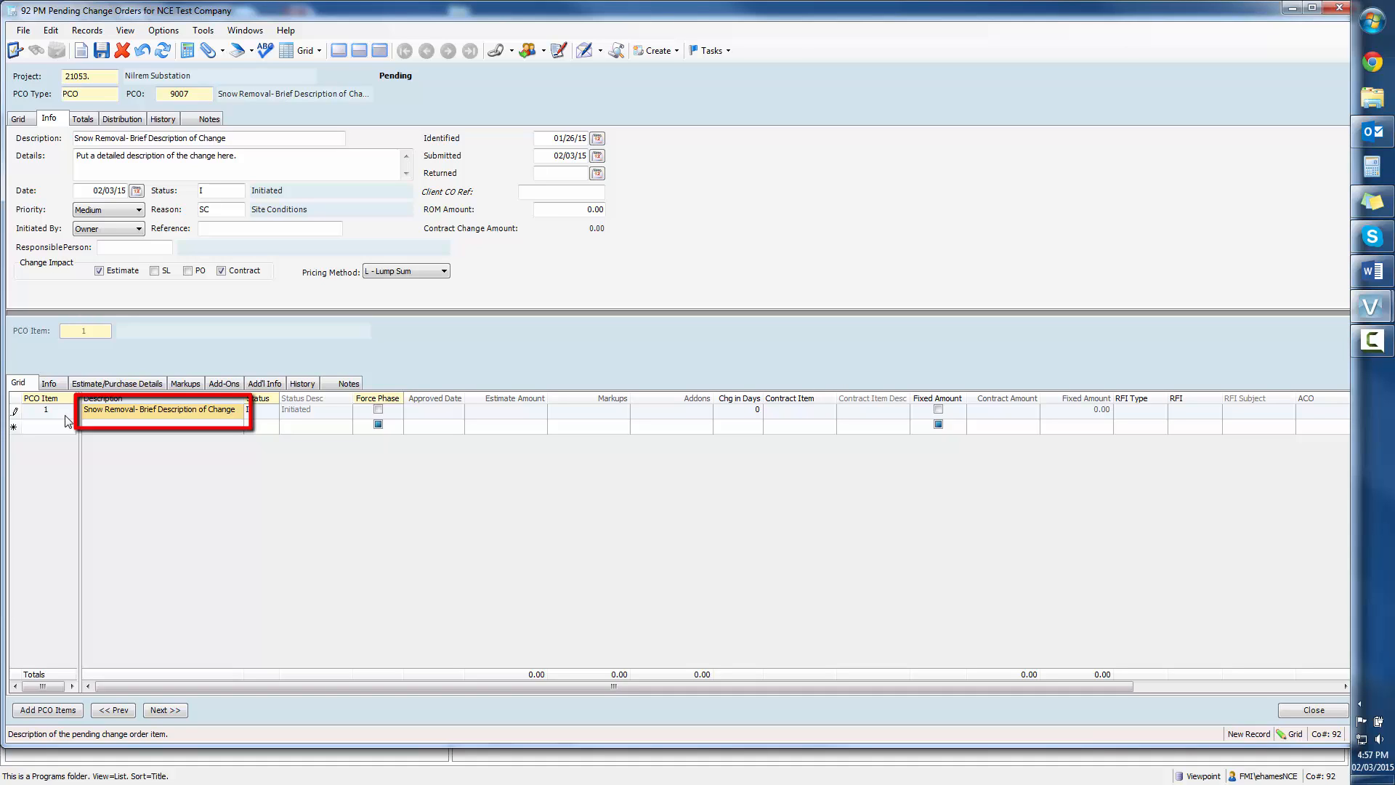
type("Enter")
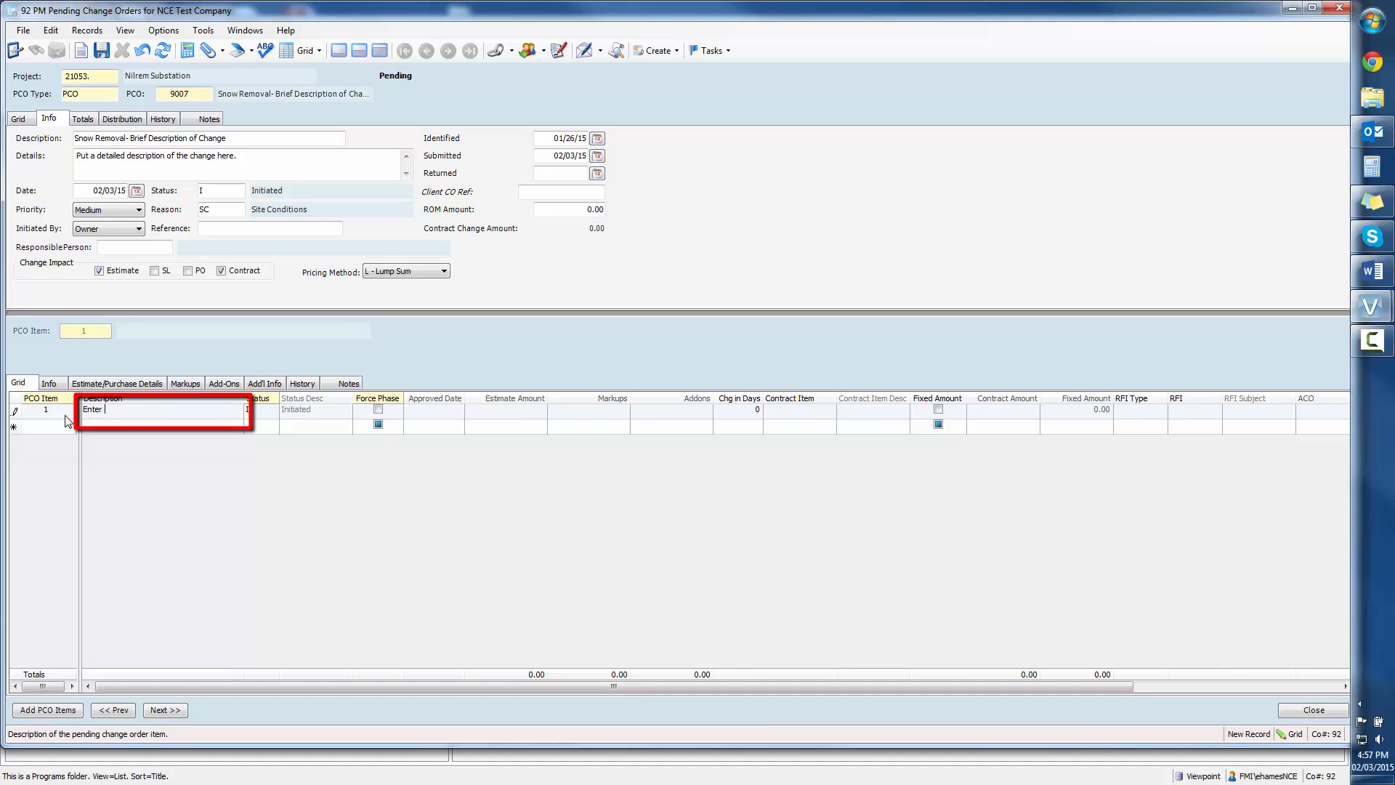
type(" date of each T&M Repo")
type("rt per line")
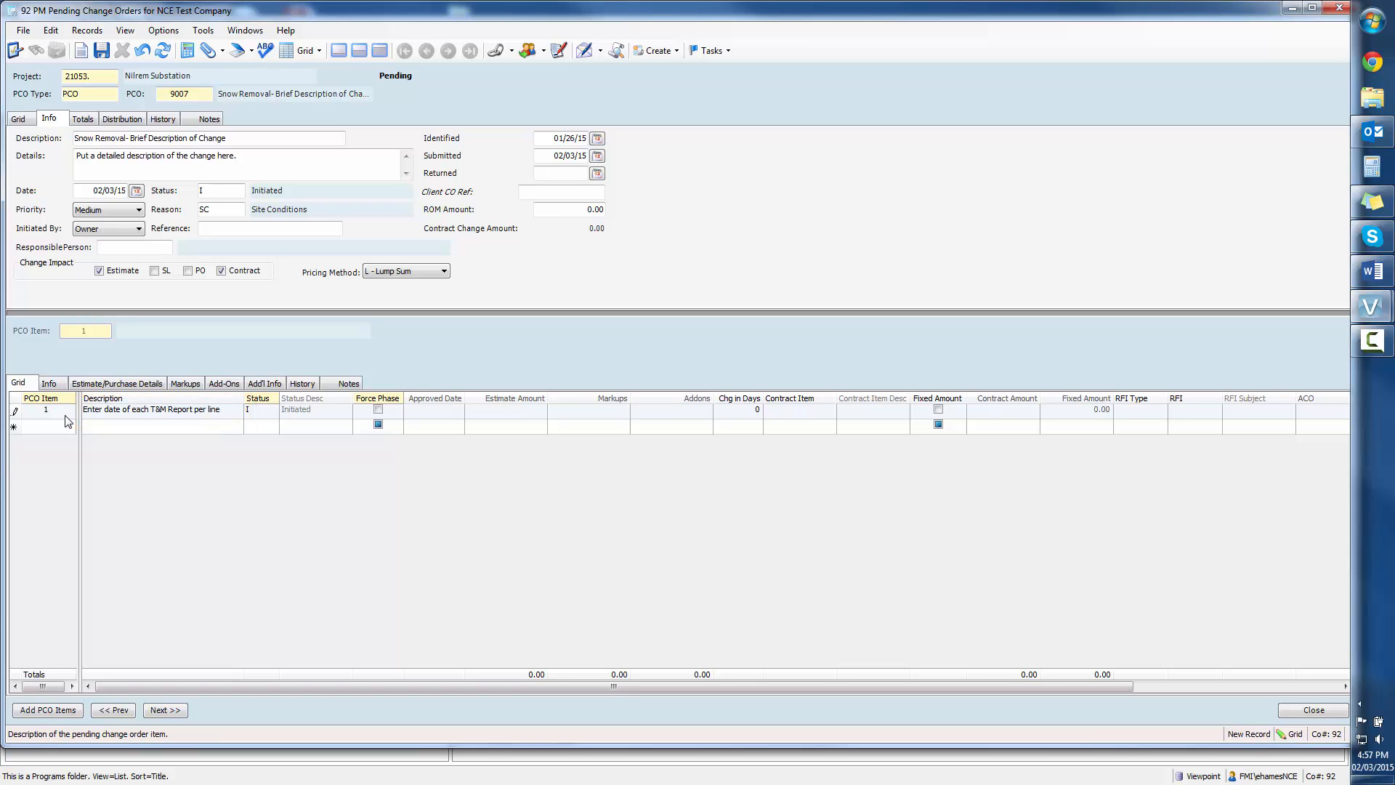
Step: Turn on Force Phase and Fixed Amount for PCO item 1 and set its fixed amount to 100
key("Tab")
key("Tab")
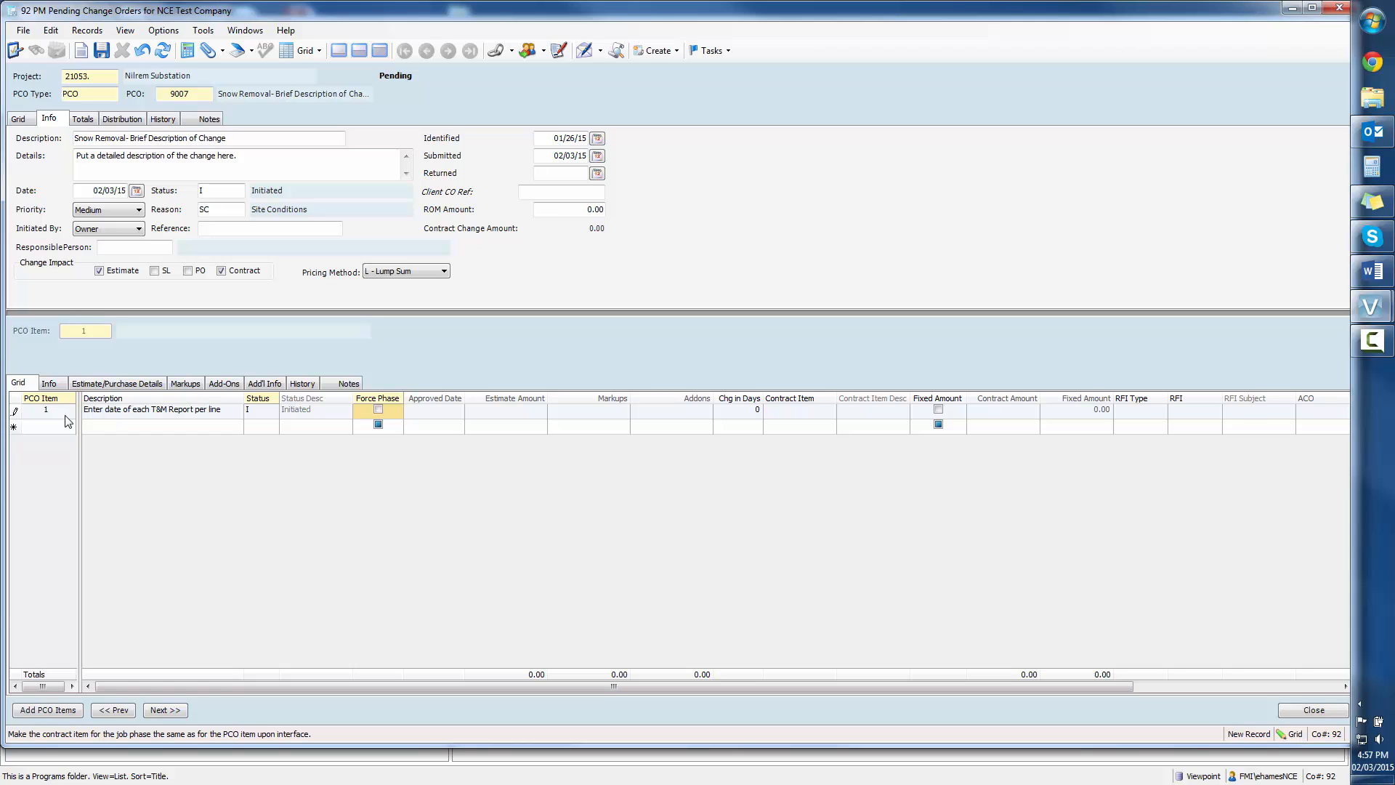
key("space")
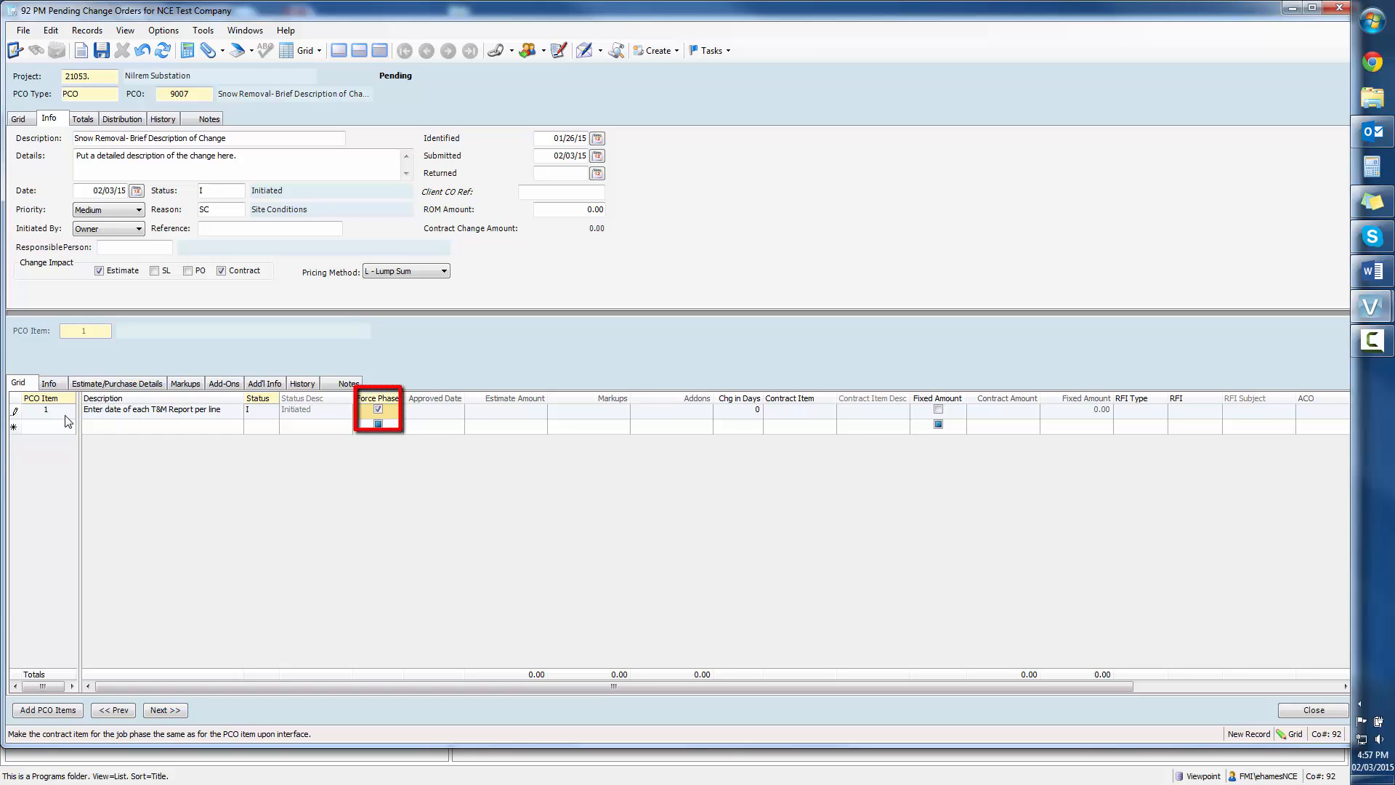
key("Tab")
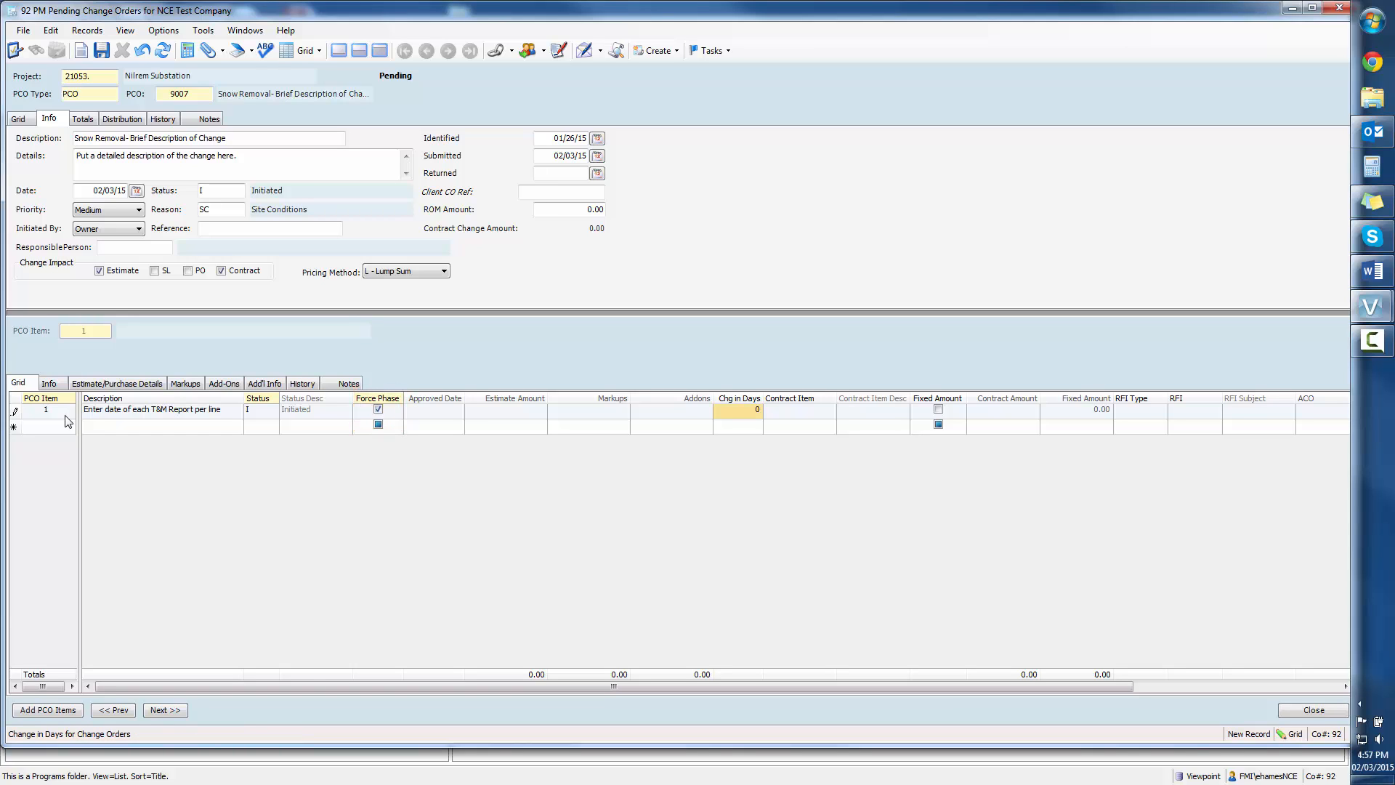
key("Tab")
key("Tab")
key("space")
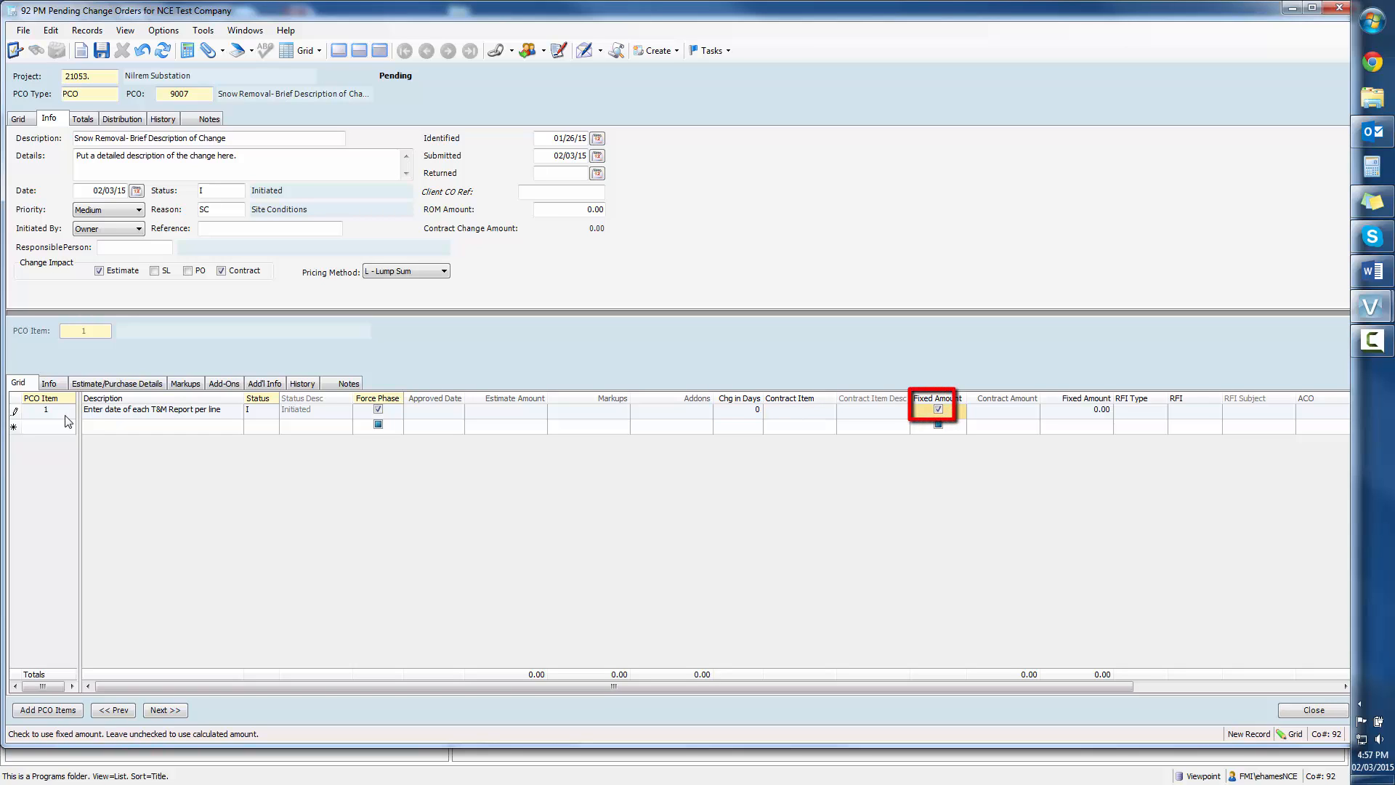
key("Tab")
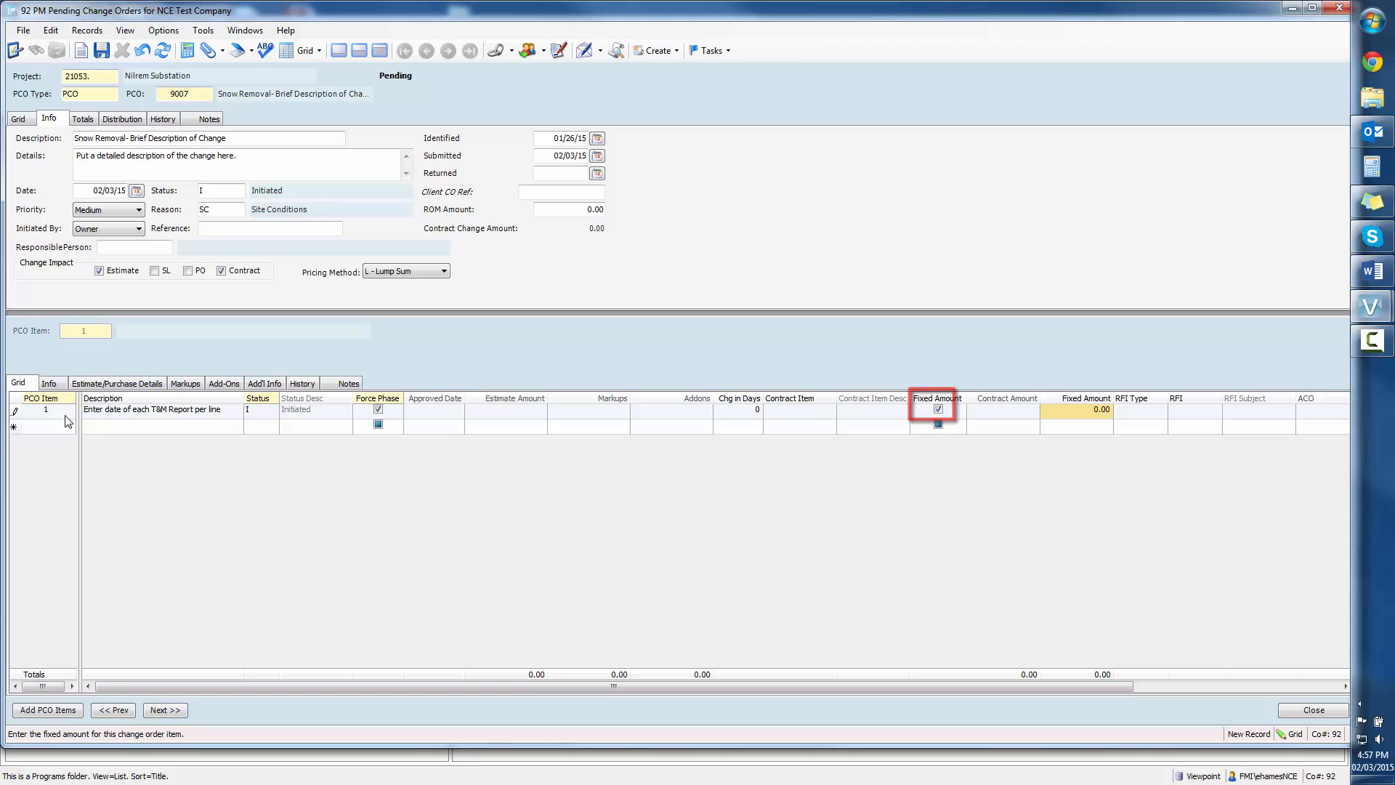
type("10")
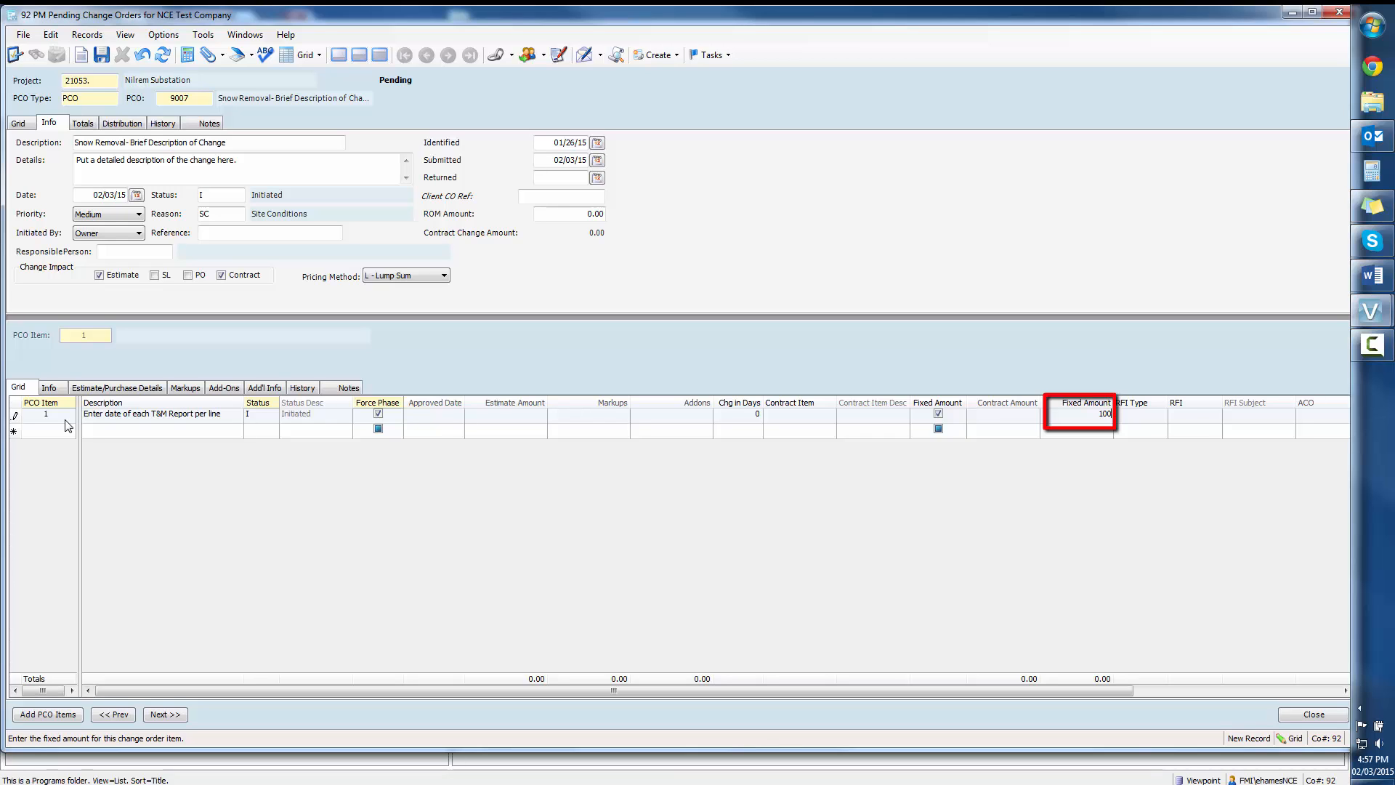
key("Tab")
key("Tab")
key("Tab")
key("Tab")
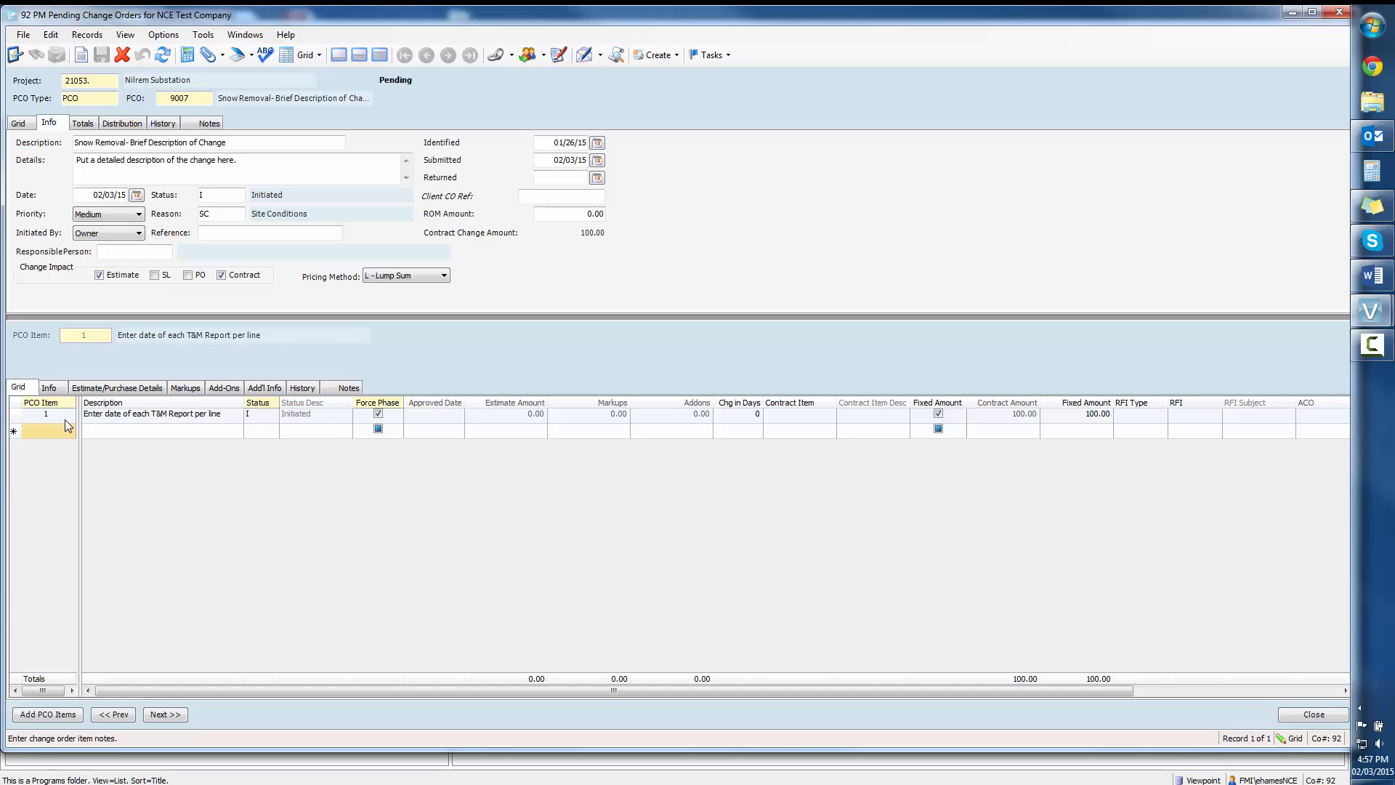
Step: Add PCO item 2 with the description "Work completed January 15, 2015"
key("Tab")
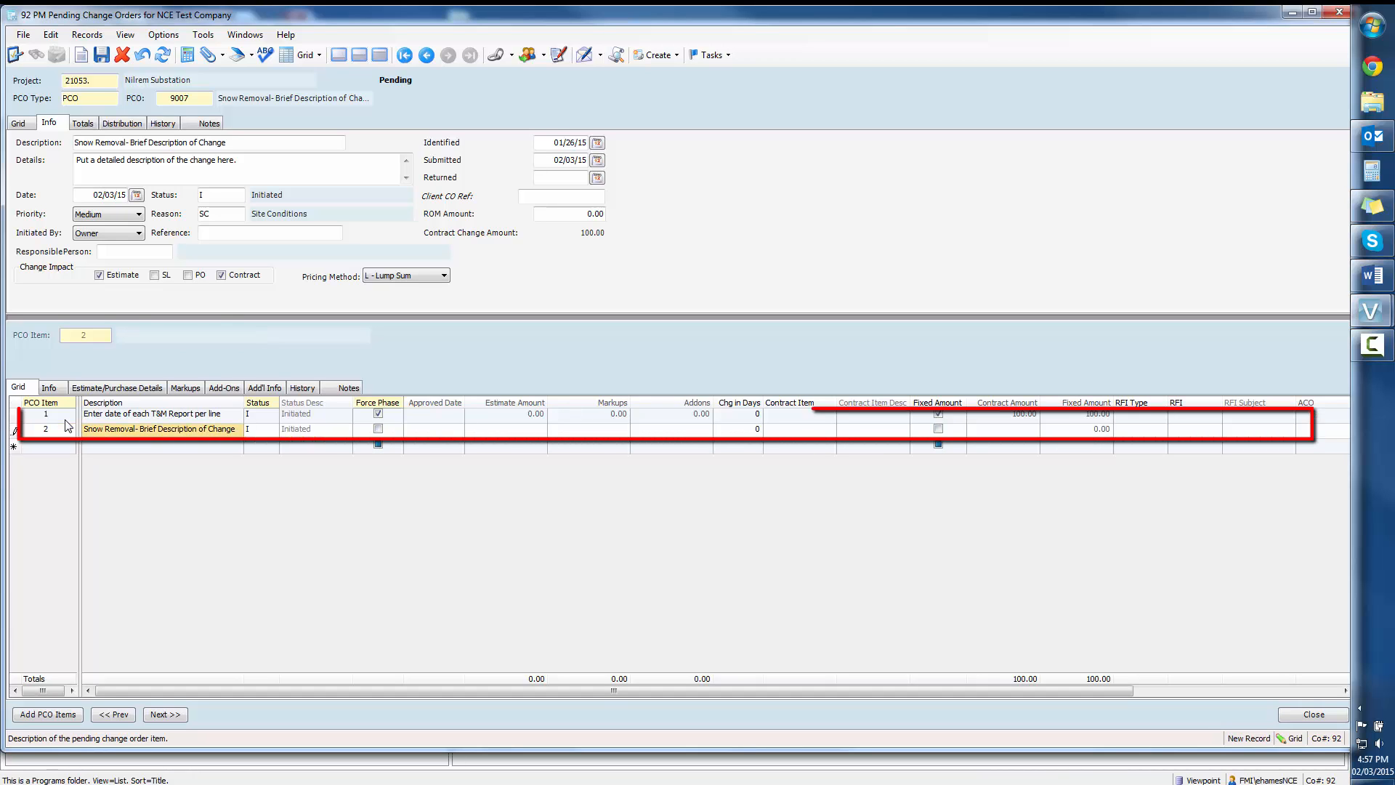
type("Work ")
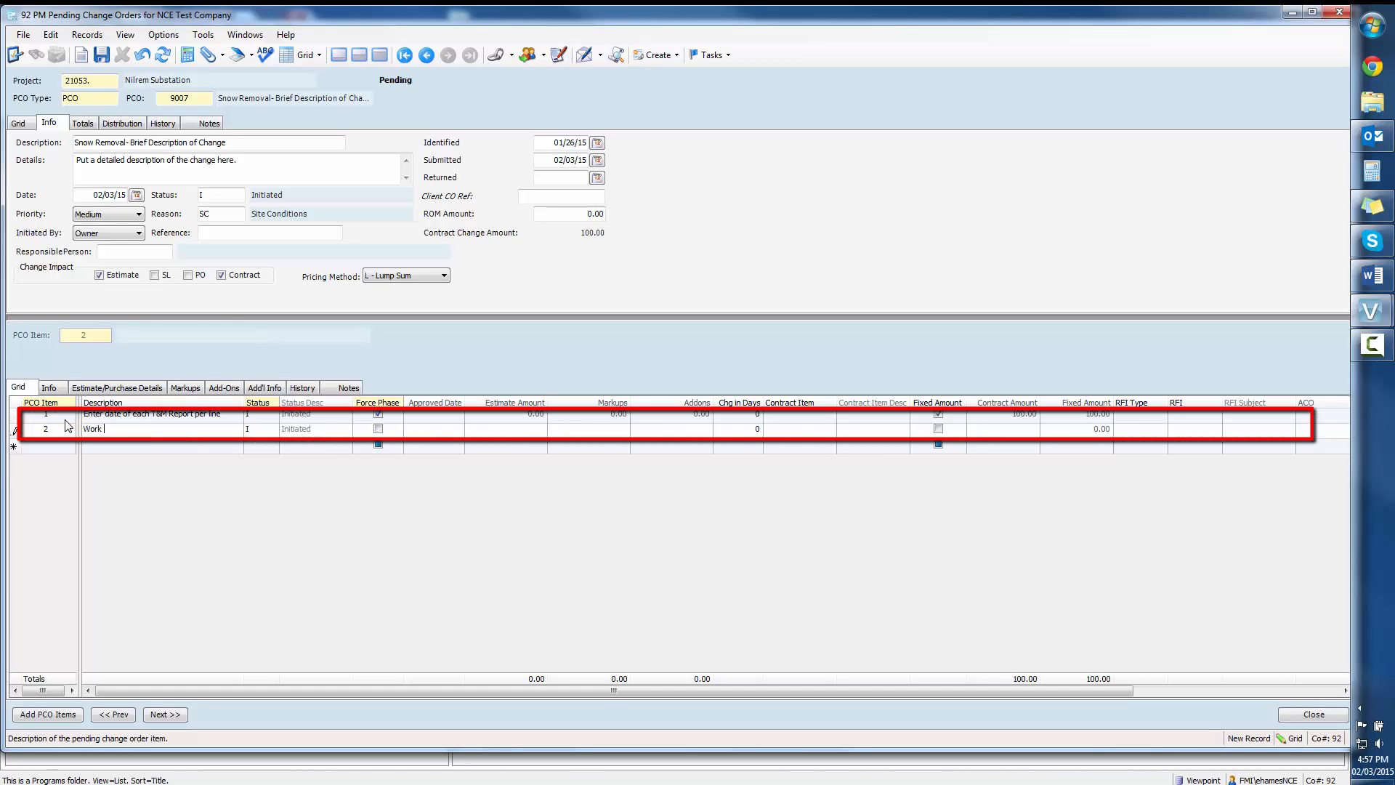
type("complet")
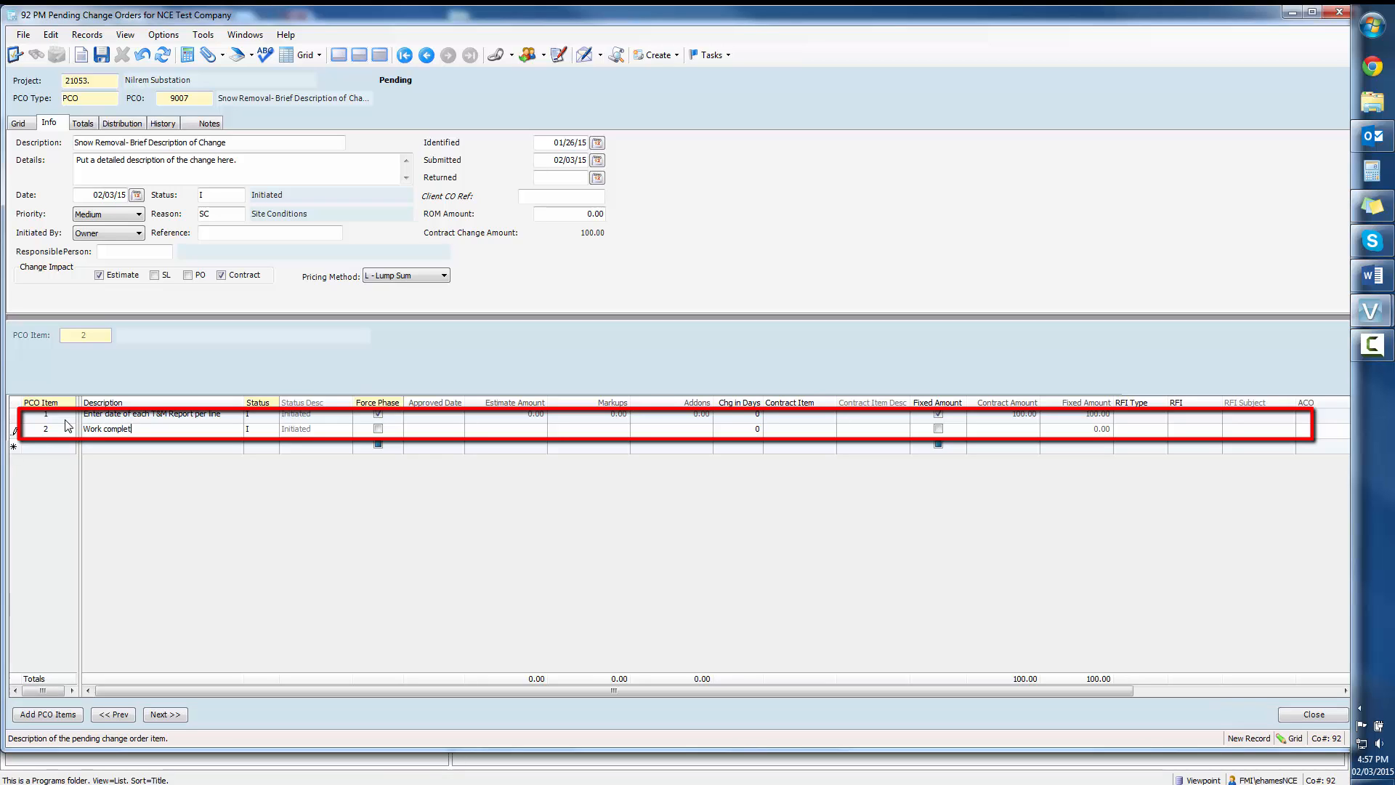
type("ed")
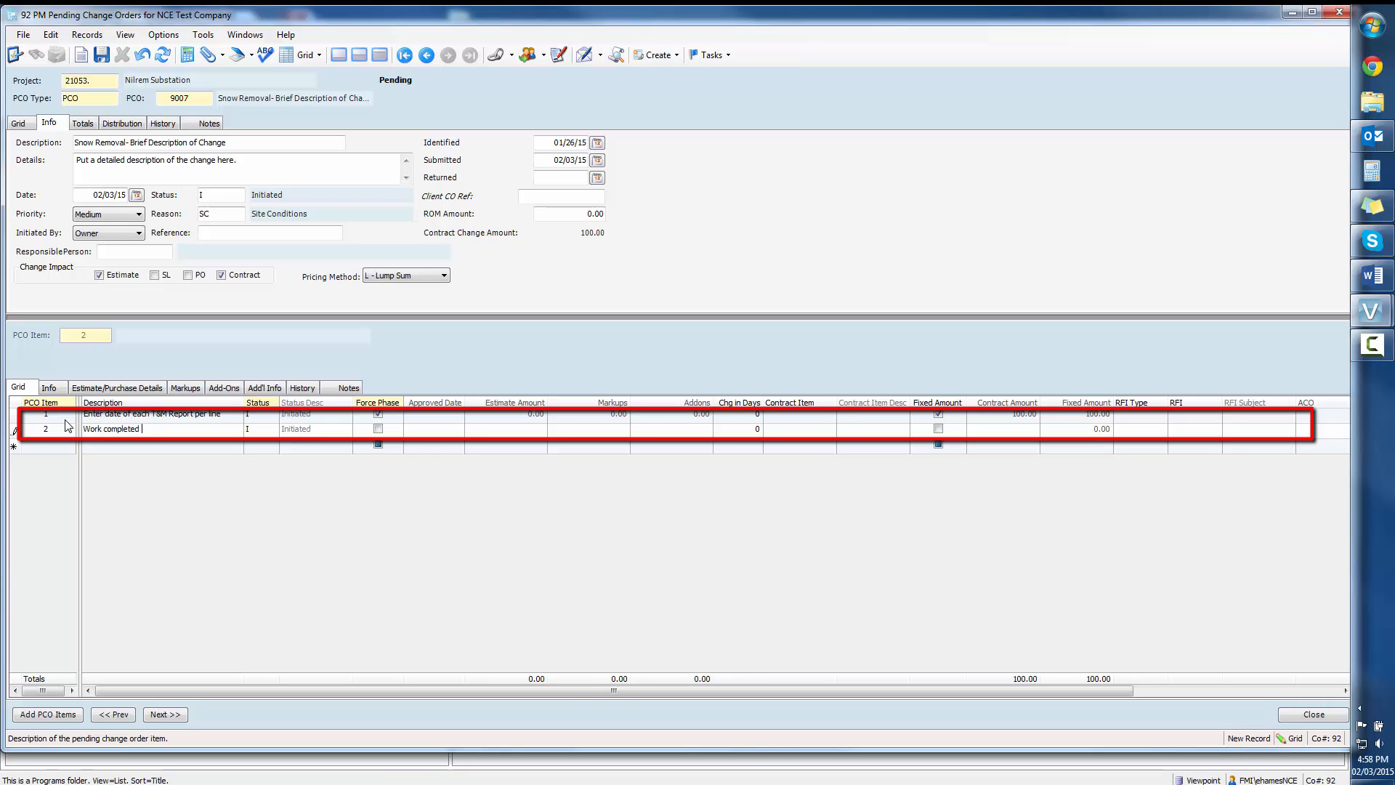
type(" January 15, 2015")
key("Tab")
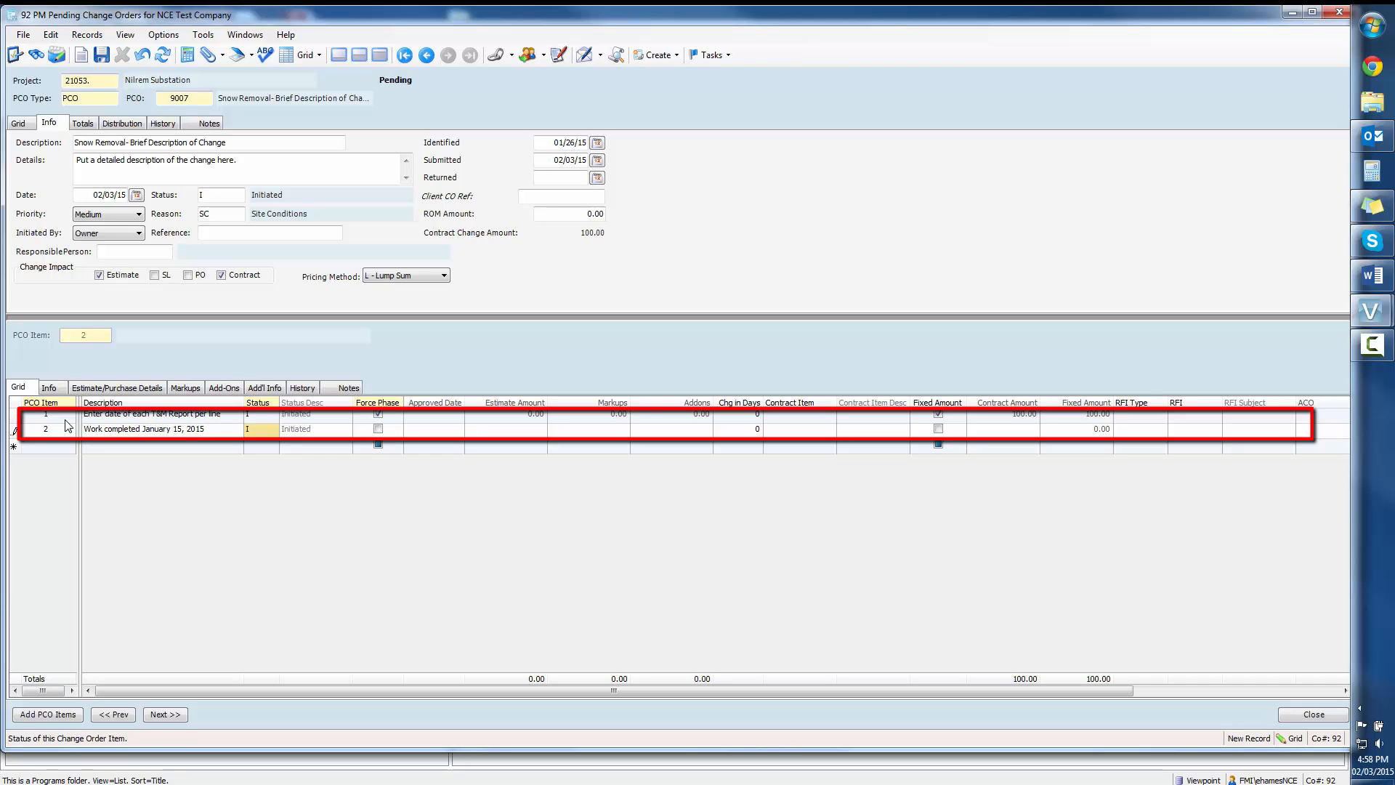
Step: Turn on Force Phase and Fixed Amount for PCO item 2 and set its fixed amount to 200
key("Tab")
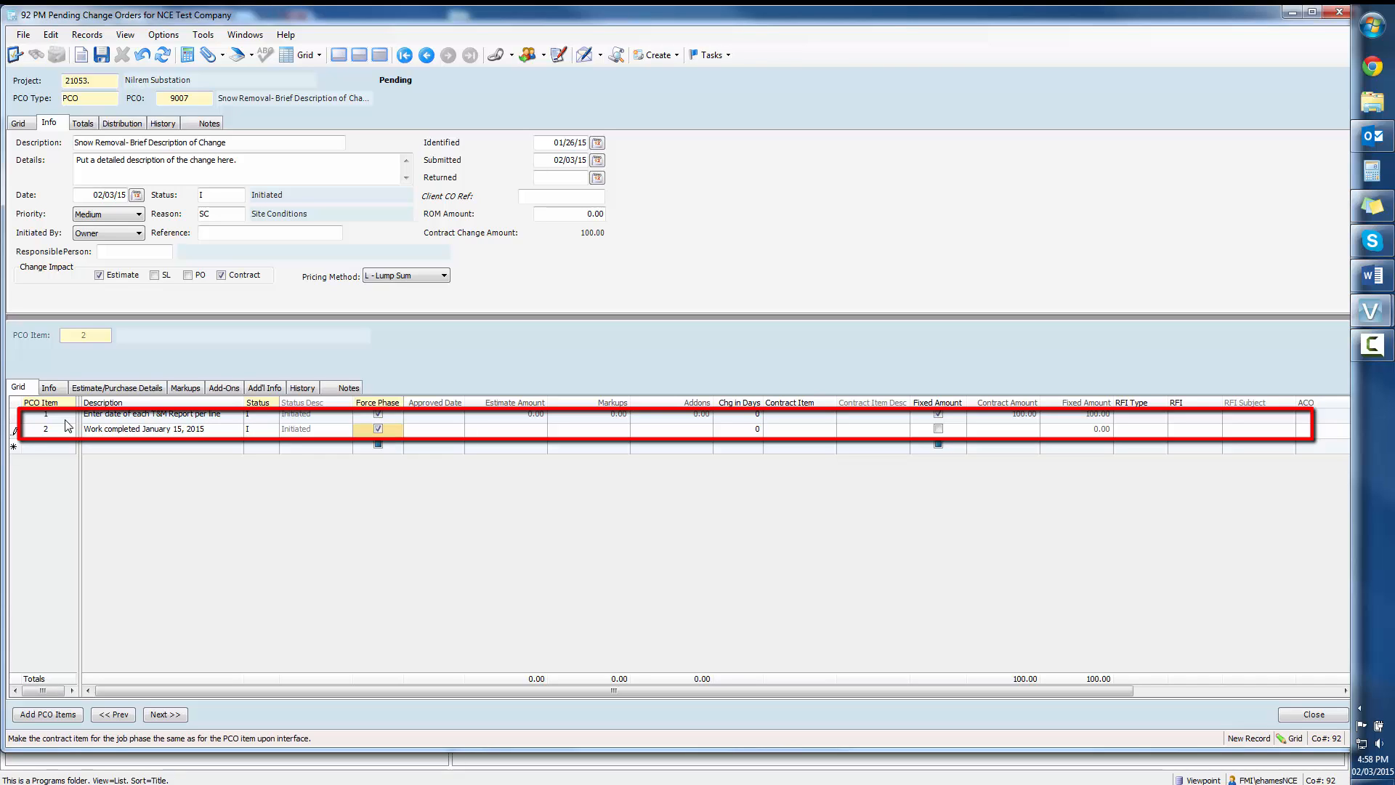
key("Tab")
key("Tab")
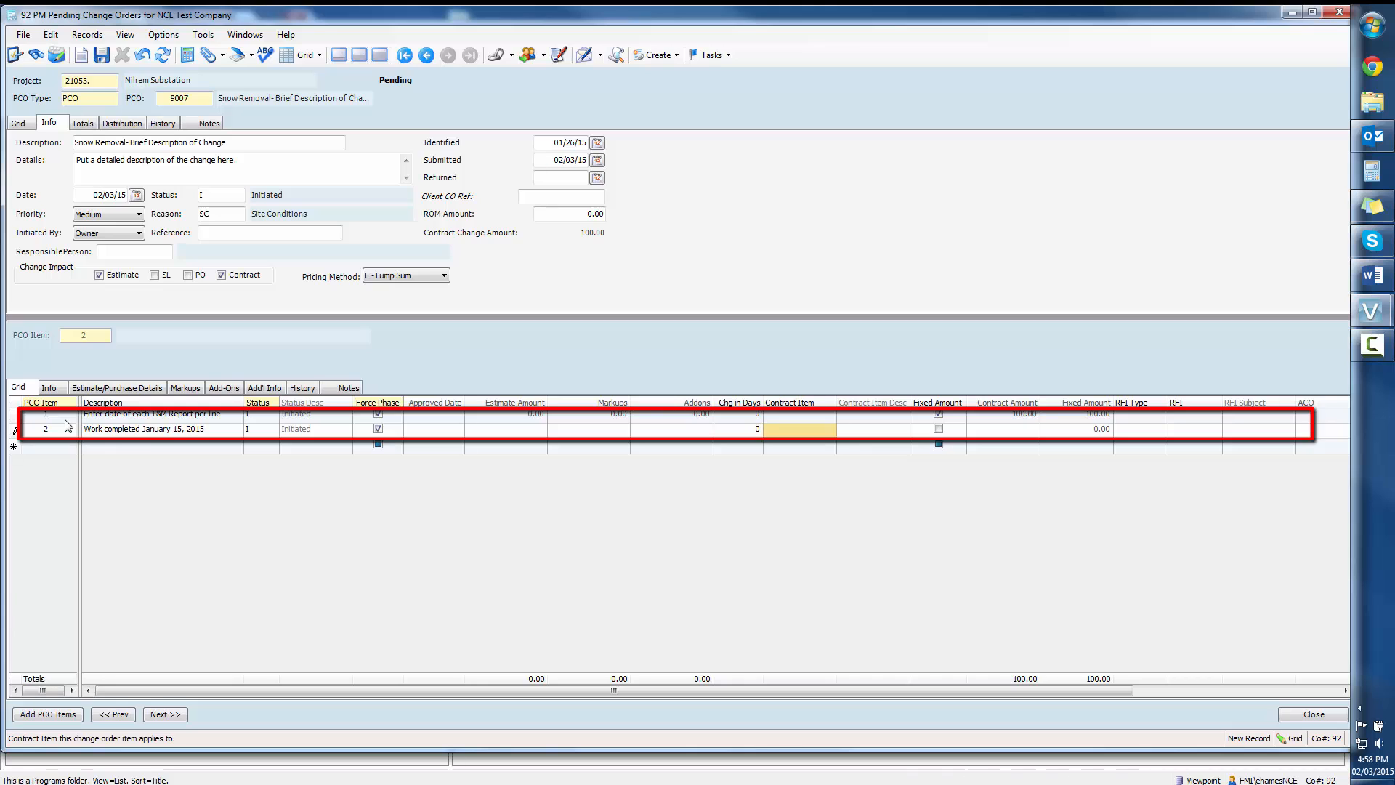
key("Tab")
key("space")
key("Tab")
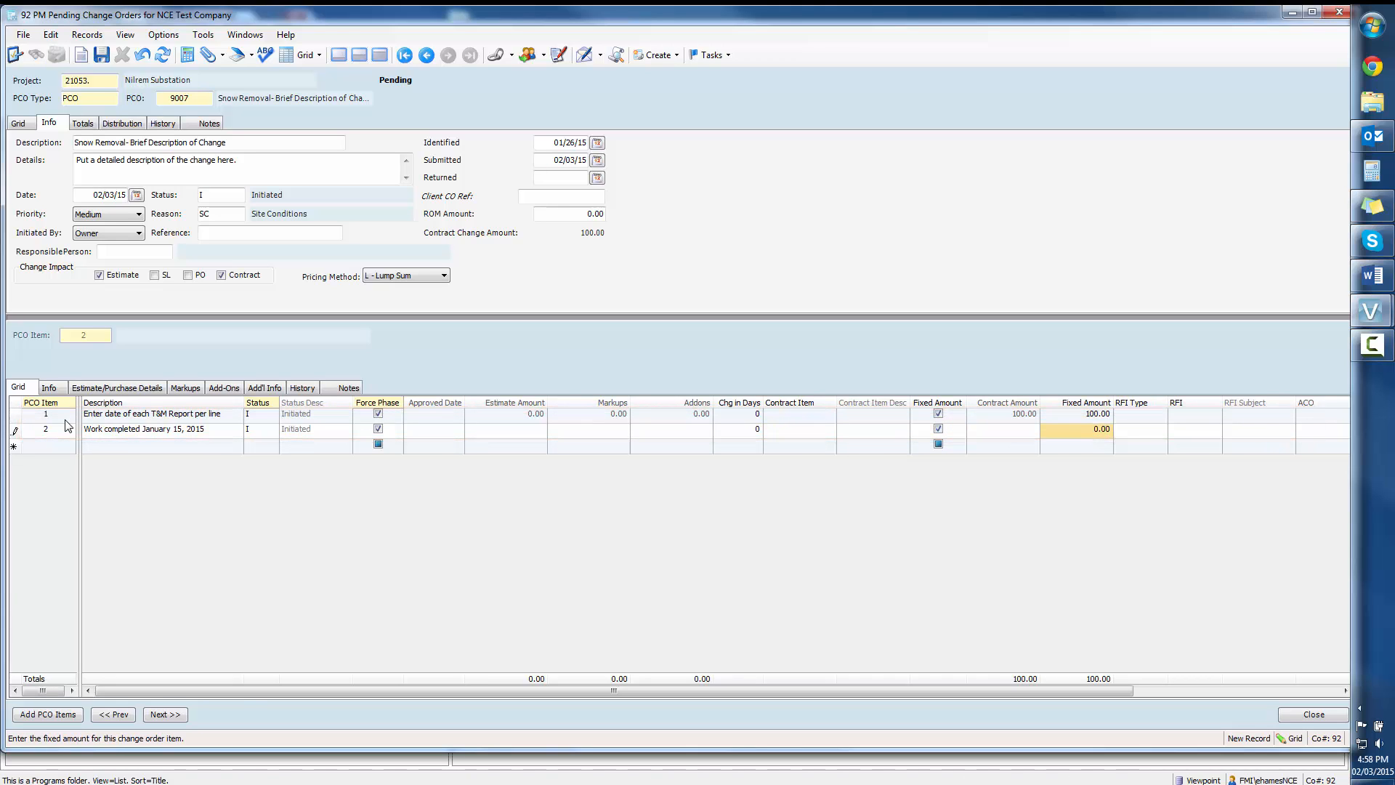
type("20")
key("Tab")
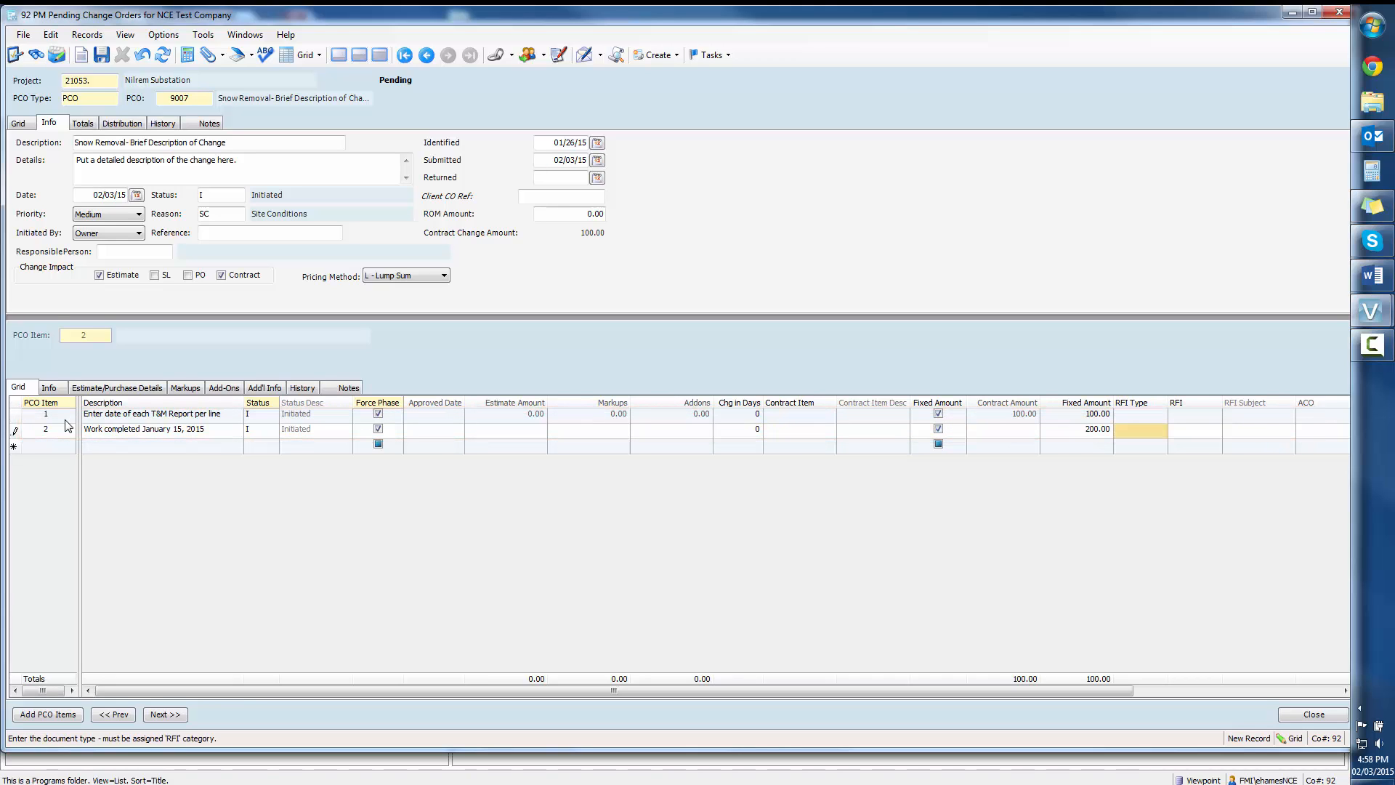
key("Tab")
Step: Add PCO item 3 with the description "Continue until each T&M is entered"
key("Tab")
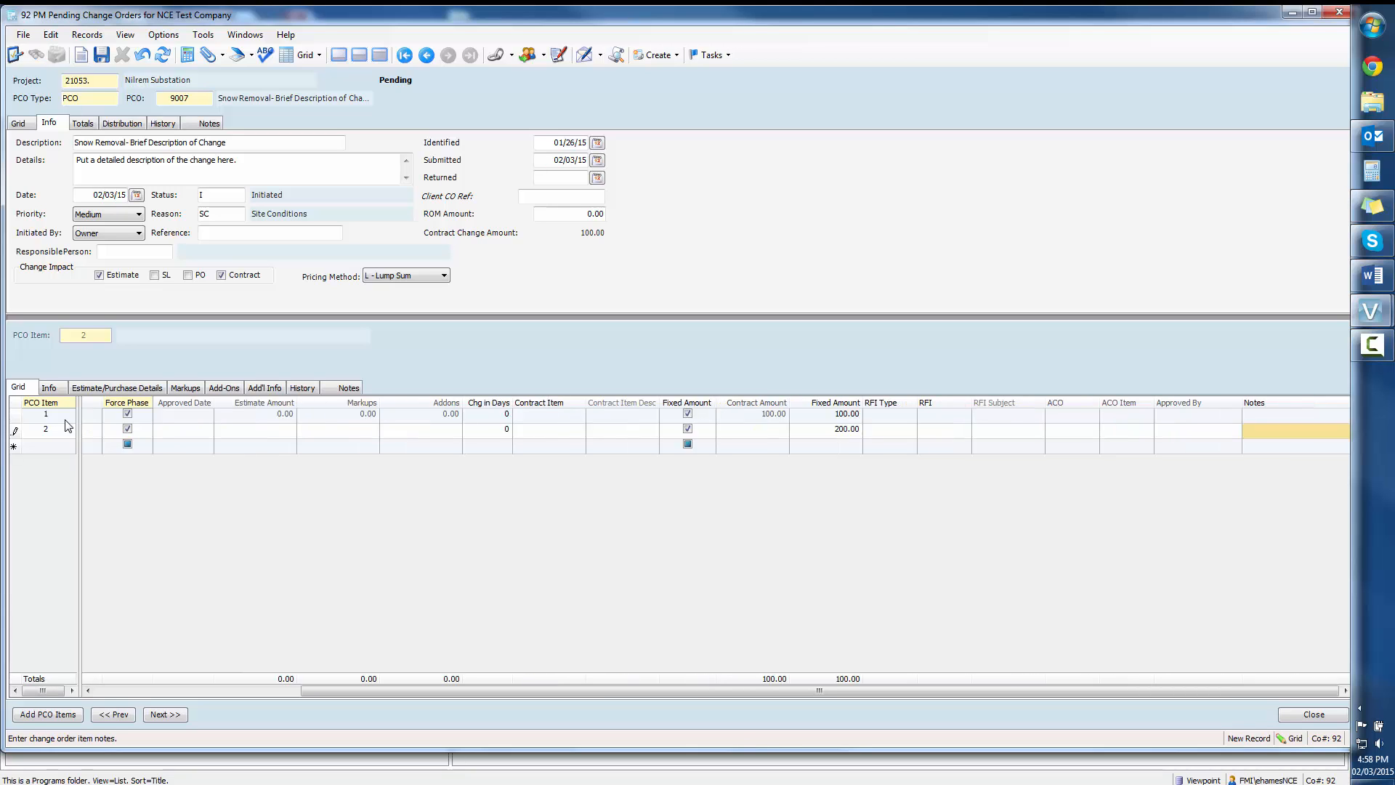
key("Tab")
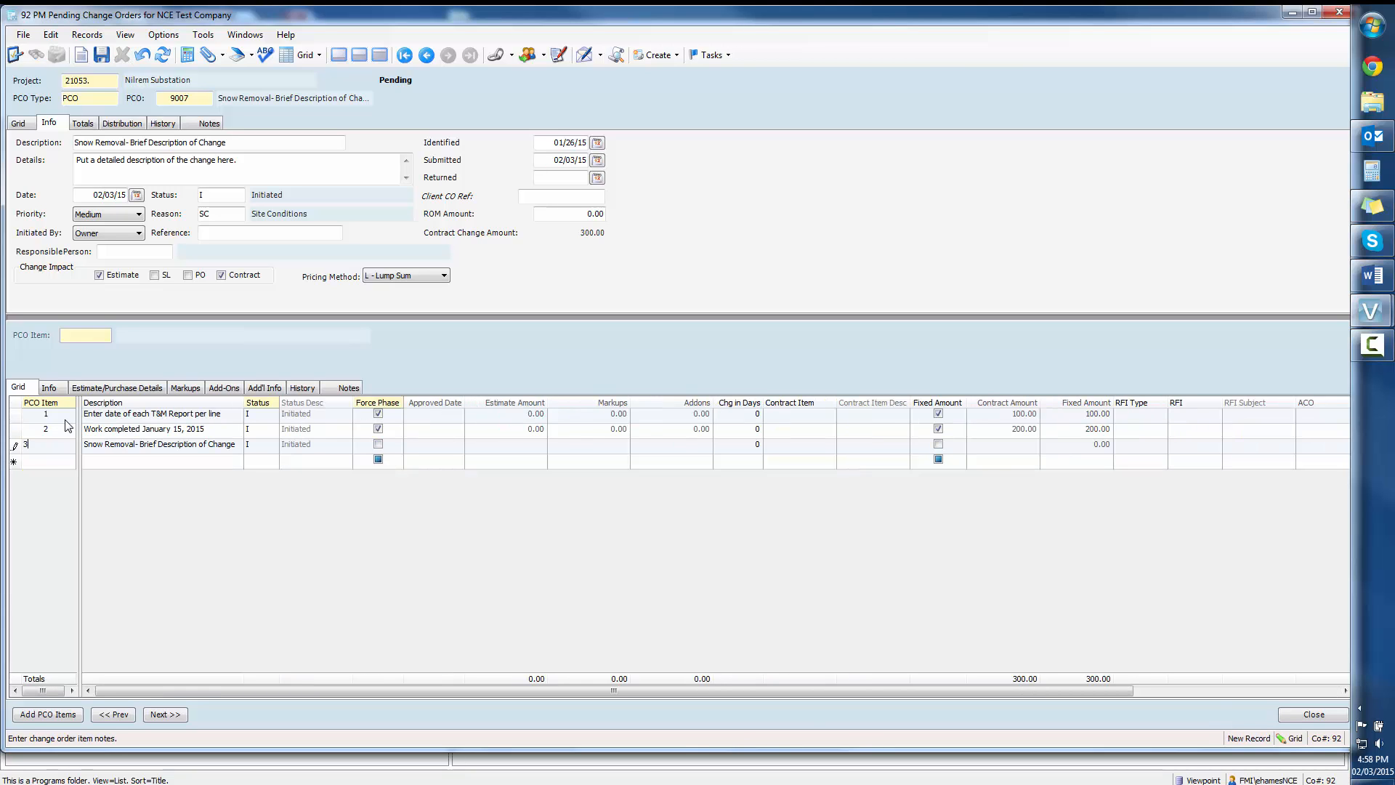
type("ontin")
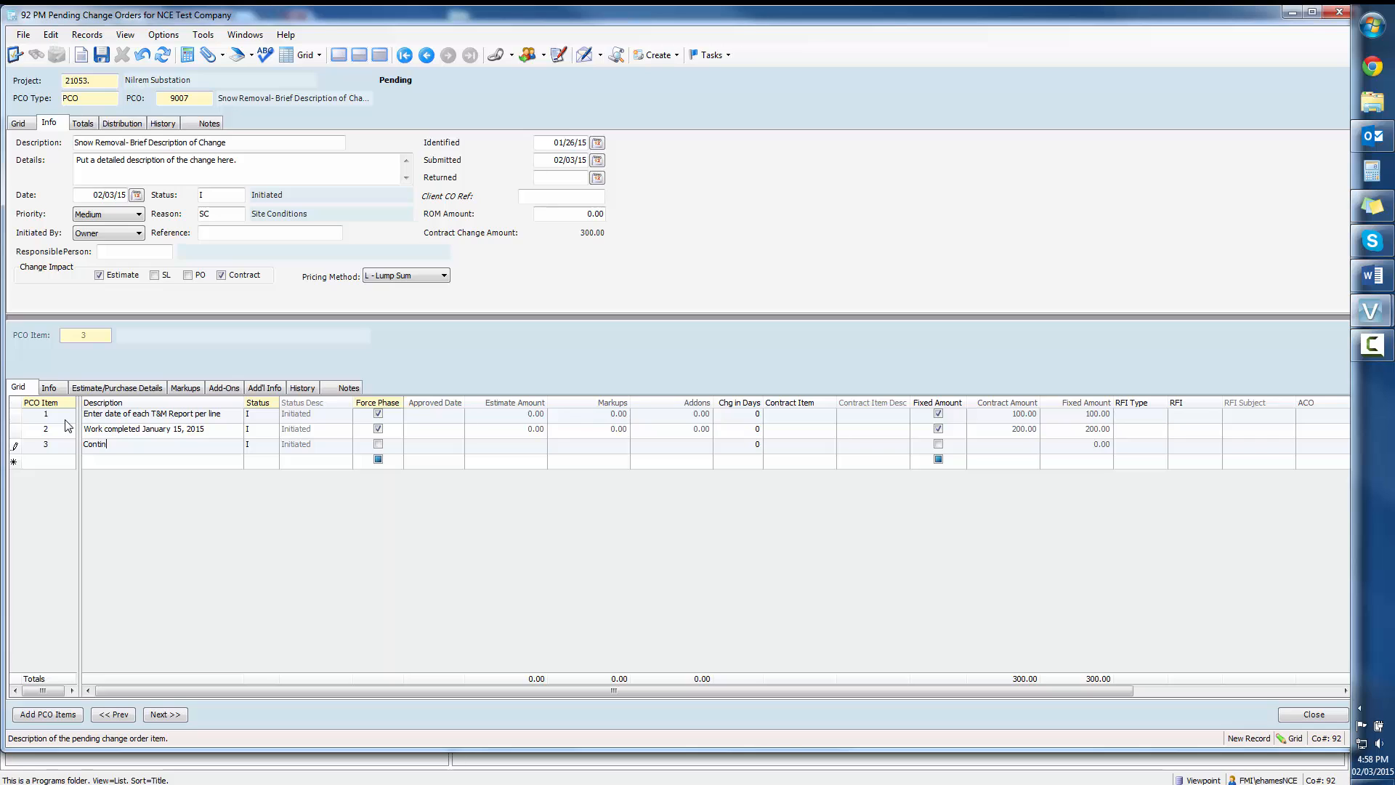
type("ue until each T&M is entered")
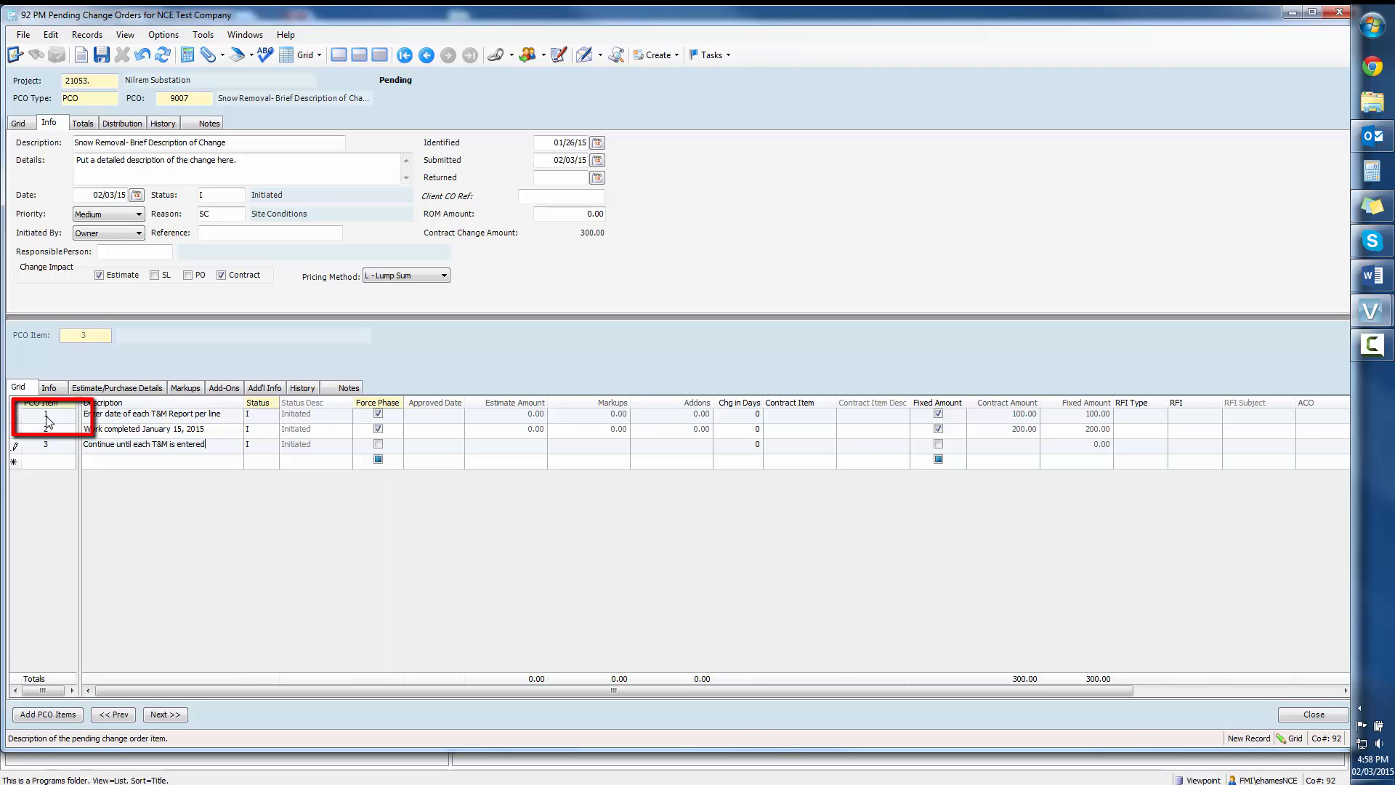
Step: Open the estimate/purchase details of PCO item 1 and start a line for phase 9007
left_click(47, 420)
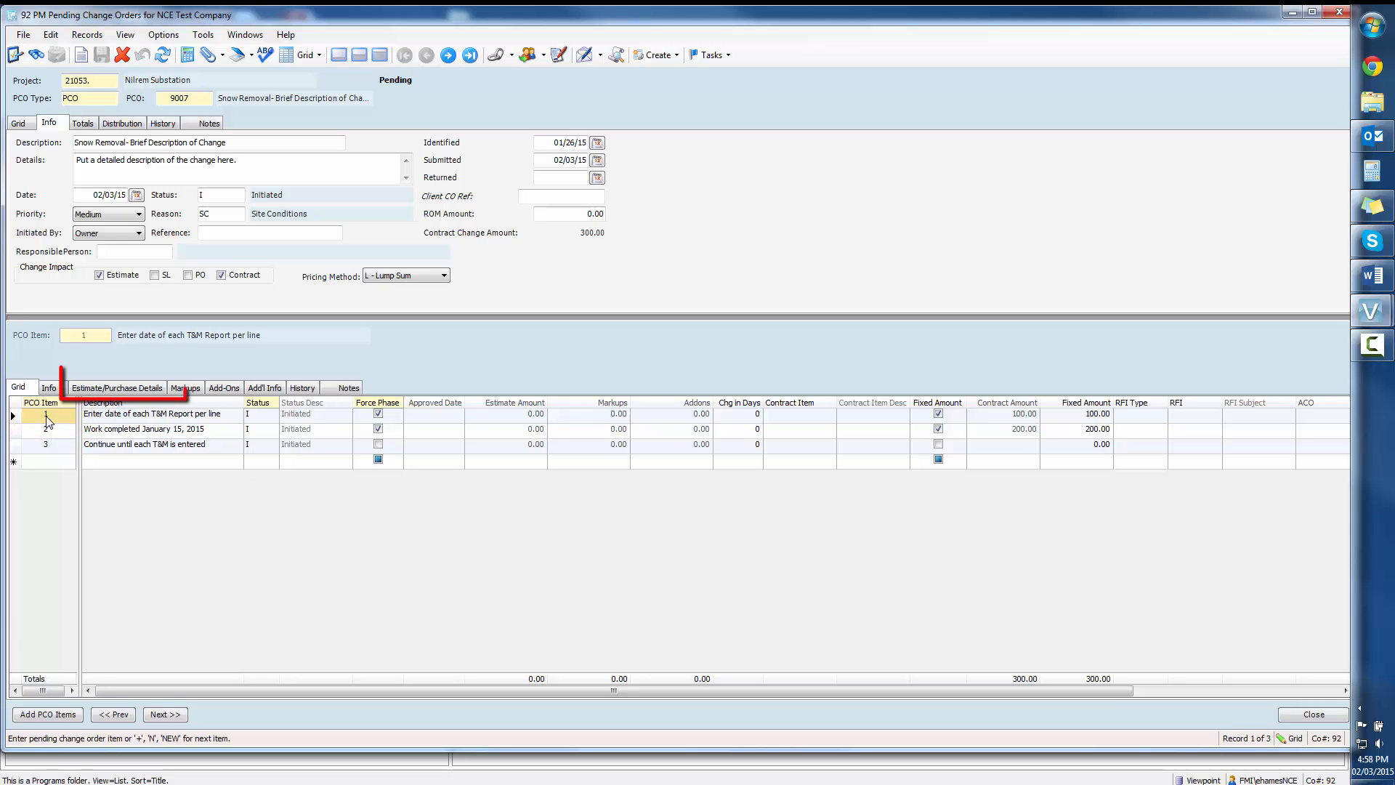
left_click(111, 389)
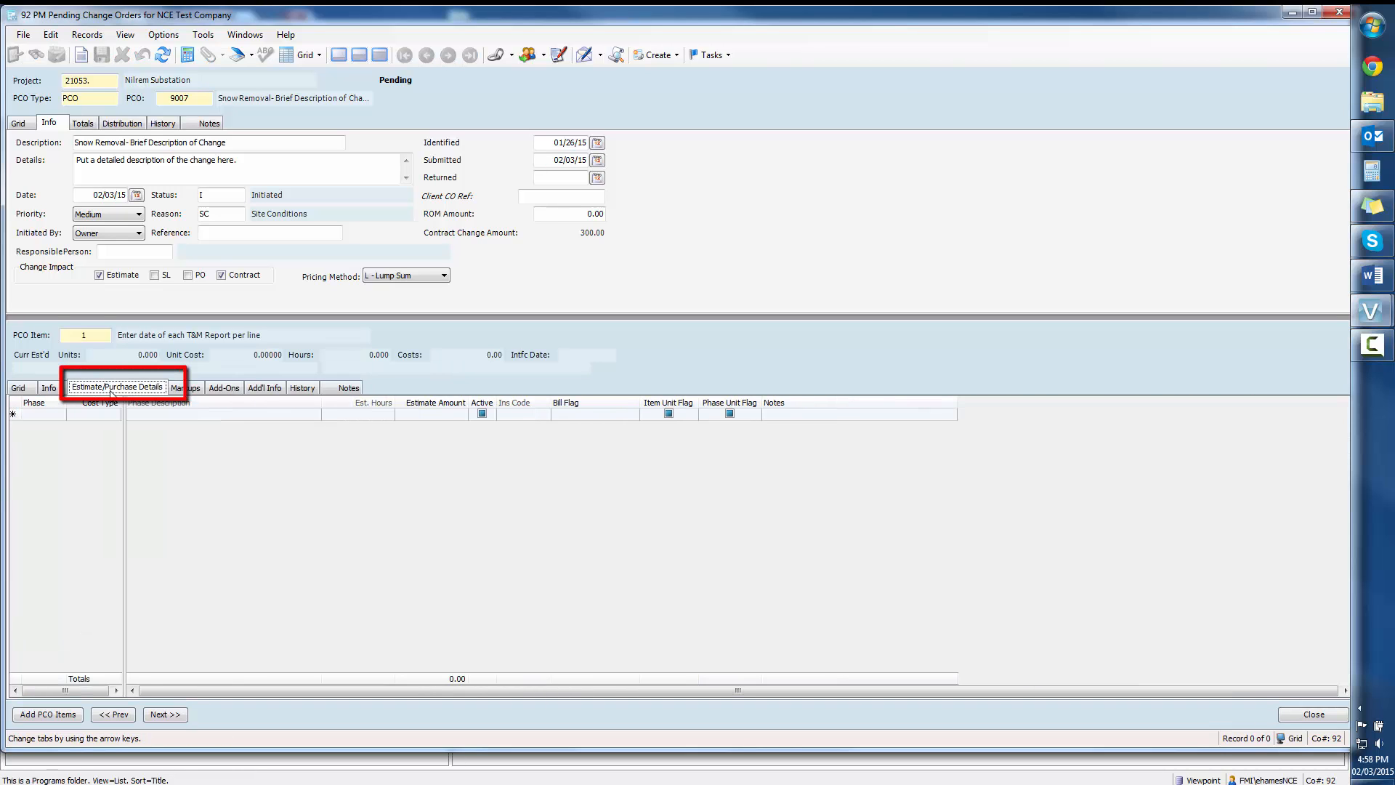
left_click(45, 415)
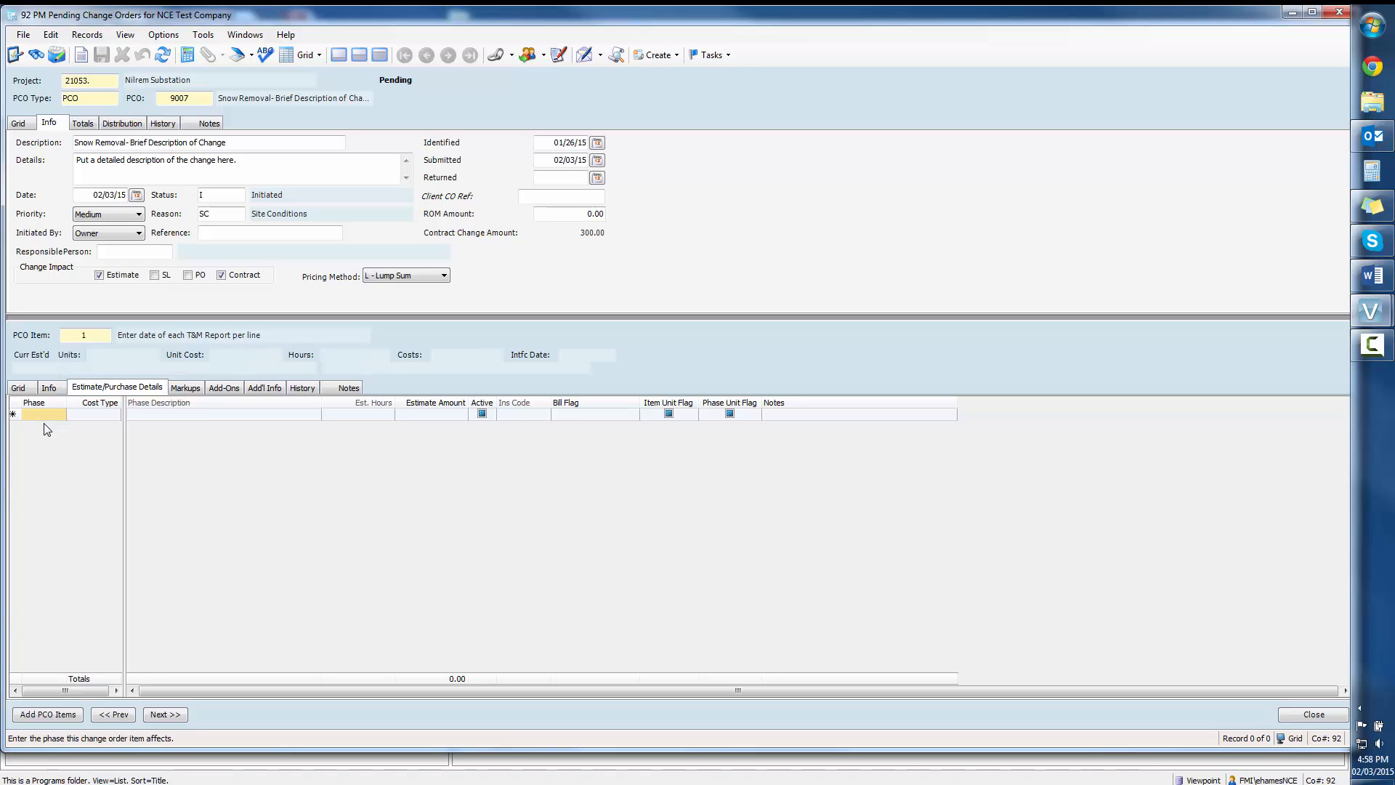
type("9007")
key("Tab")
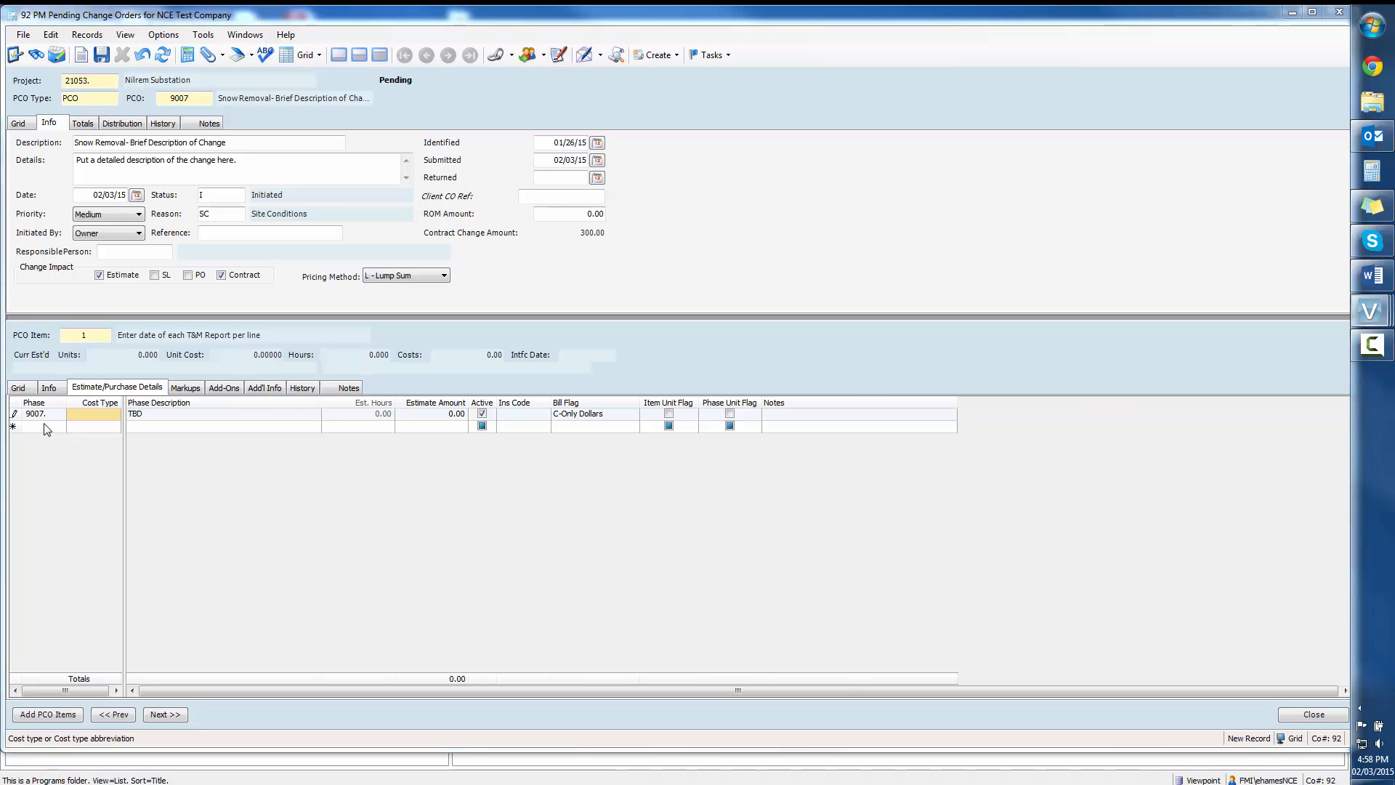
Step: Look up the full list of cost types and assign cost type 1, Labour, to the phase 9007 line
key("F4")
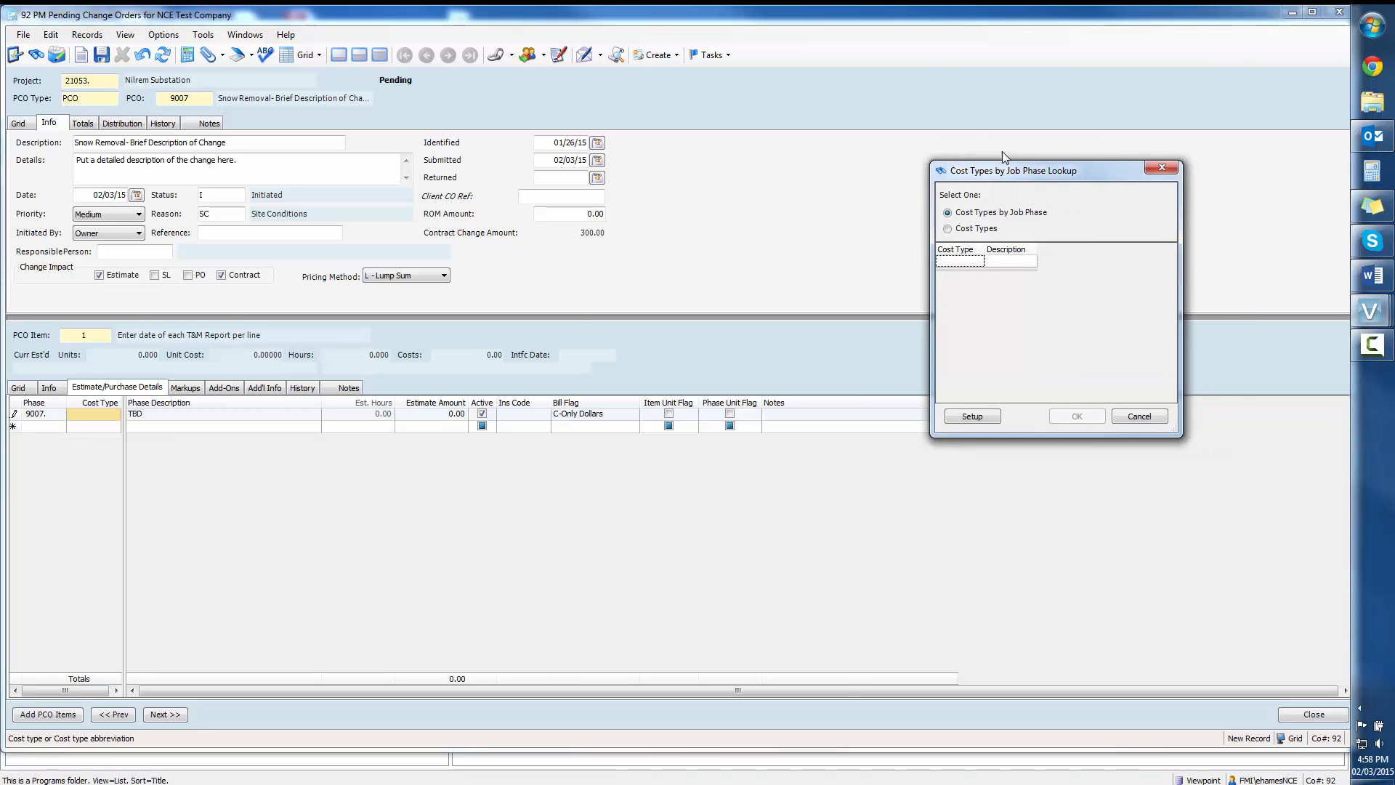
left_click_drag(1103, 162, 764, 78)
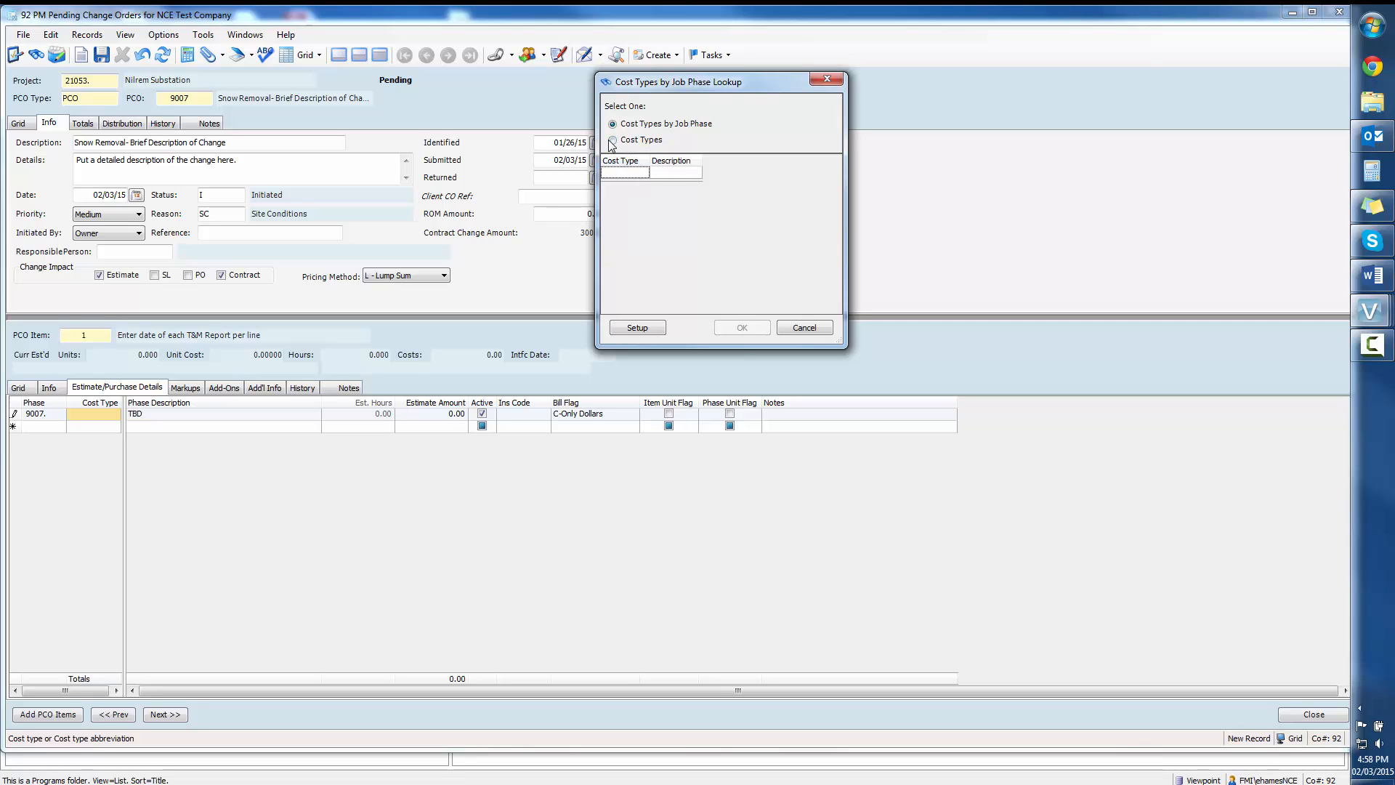
key("Escape")
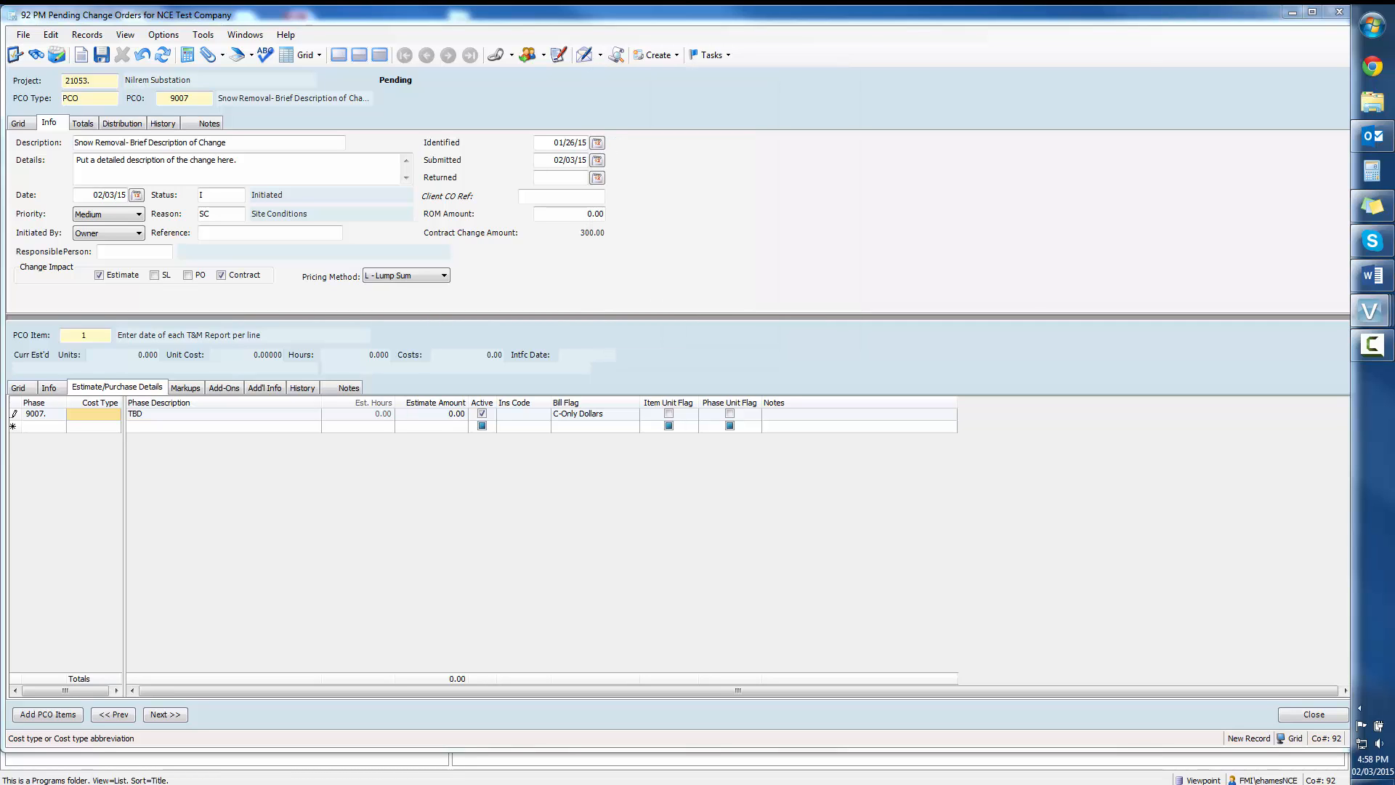
left_click_drag(1394, 174, 750, 85)
left_click(675, 193)
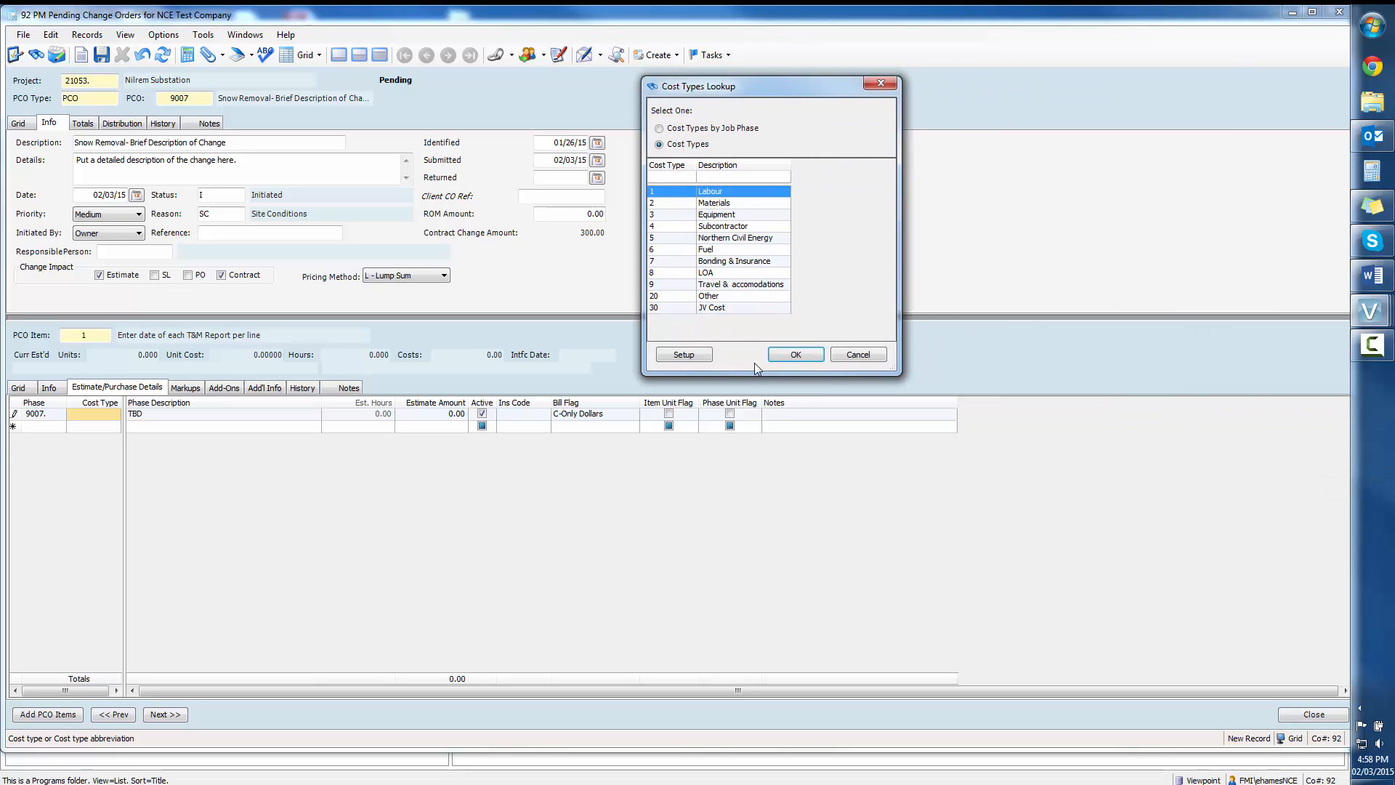
left_click(774, 356)
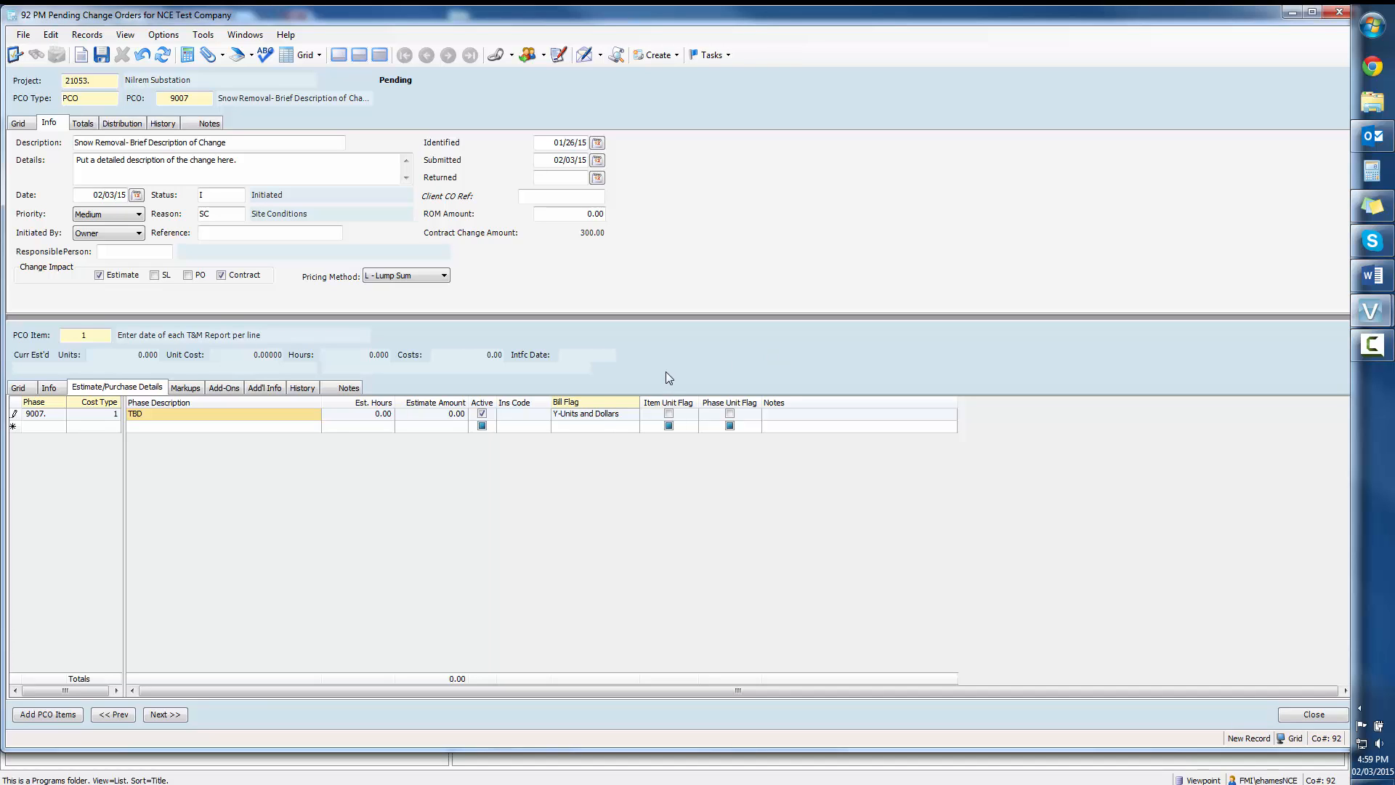
Step: Replace the phase description of the 9007 line with "Snow Removal"
type("W")
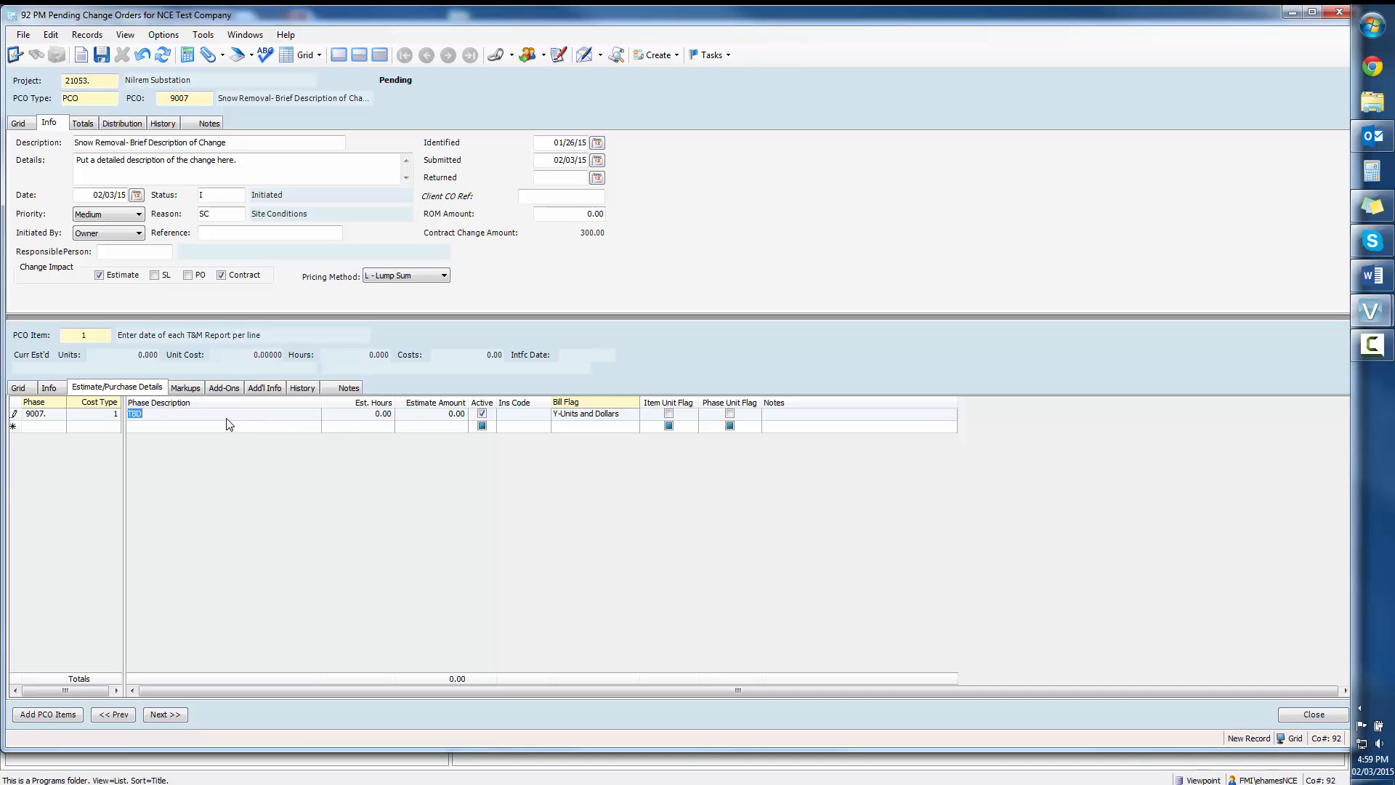
type("in")
key("BackSpace")
type("Snow Rev")
key("Tab")
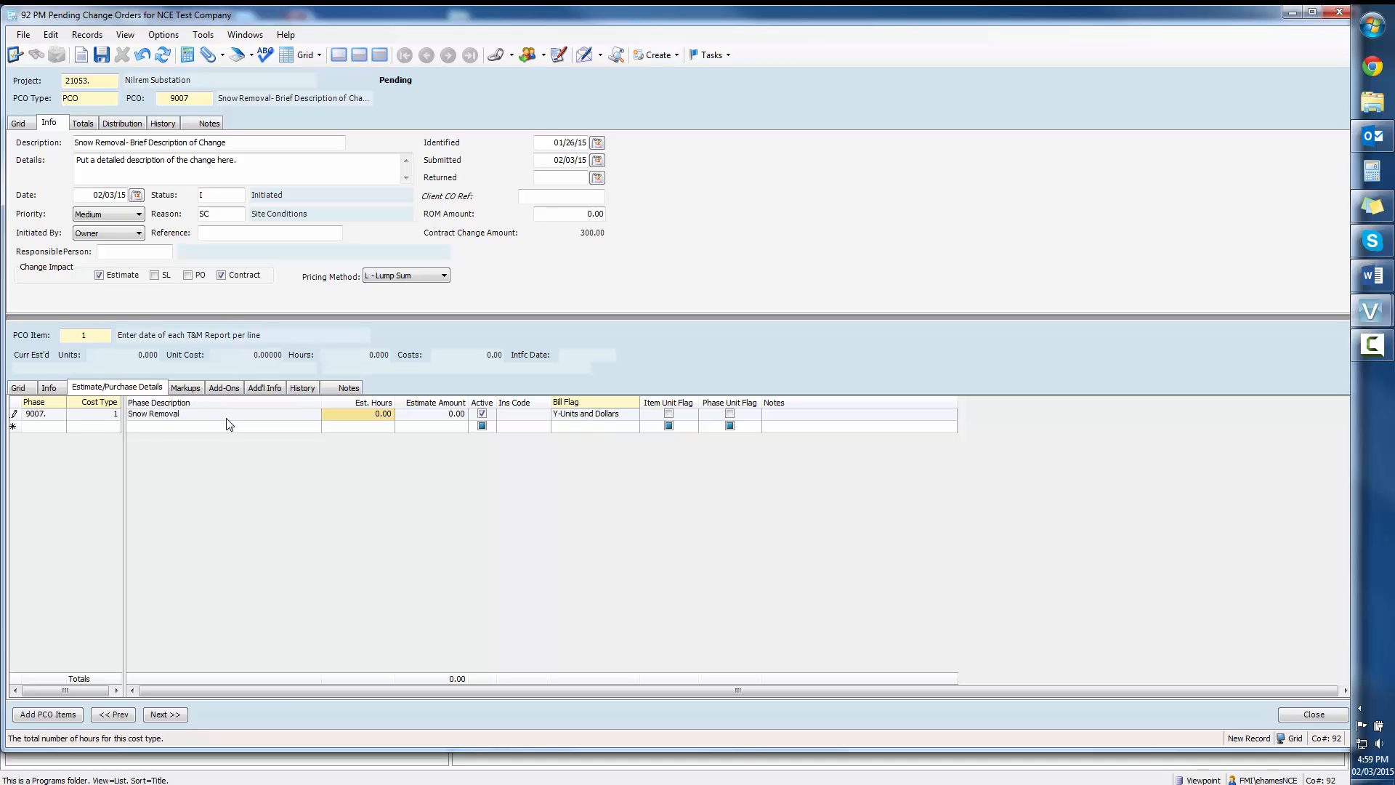
Step: Set the labour line's estimated hours to 5 and its estimate amount to 50, keeping the remaining defaults up to Notes
type("5")
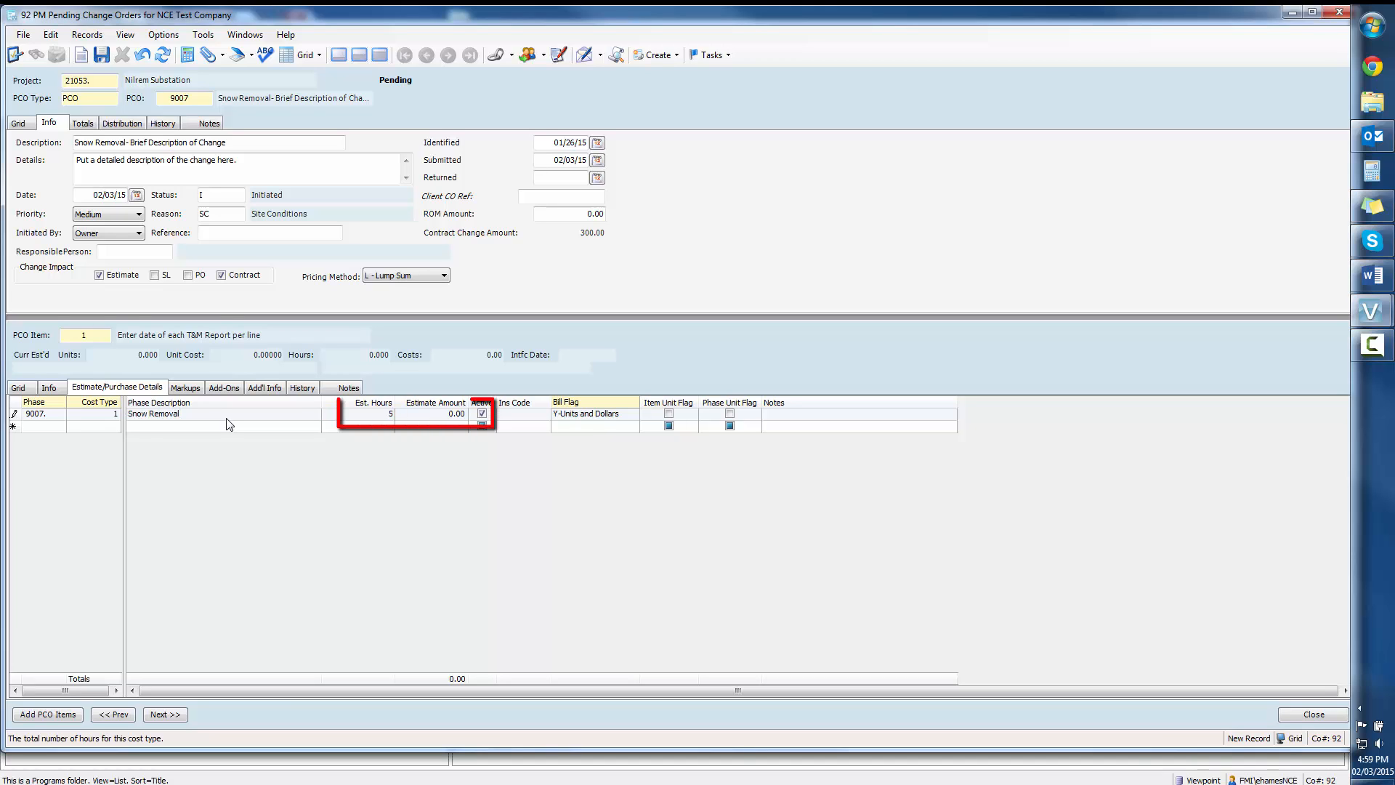
key("Tab")
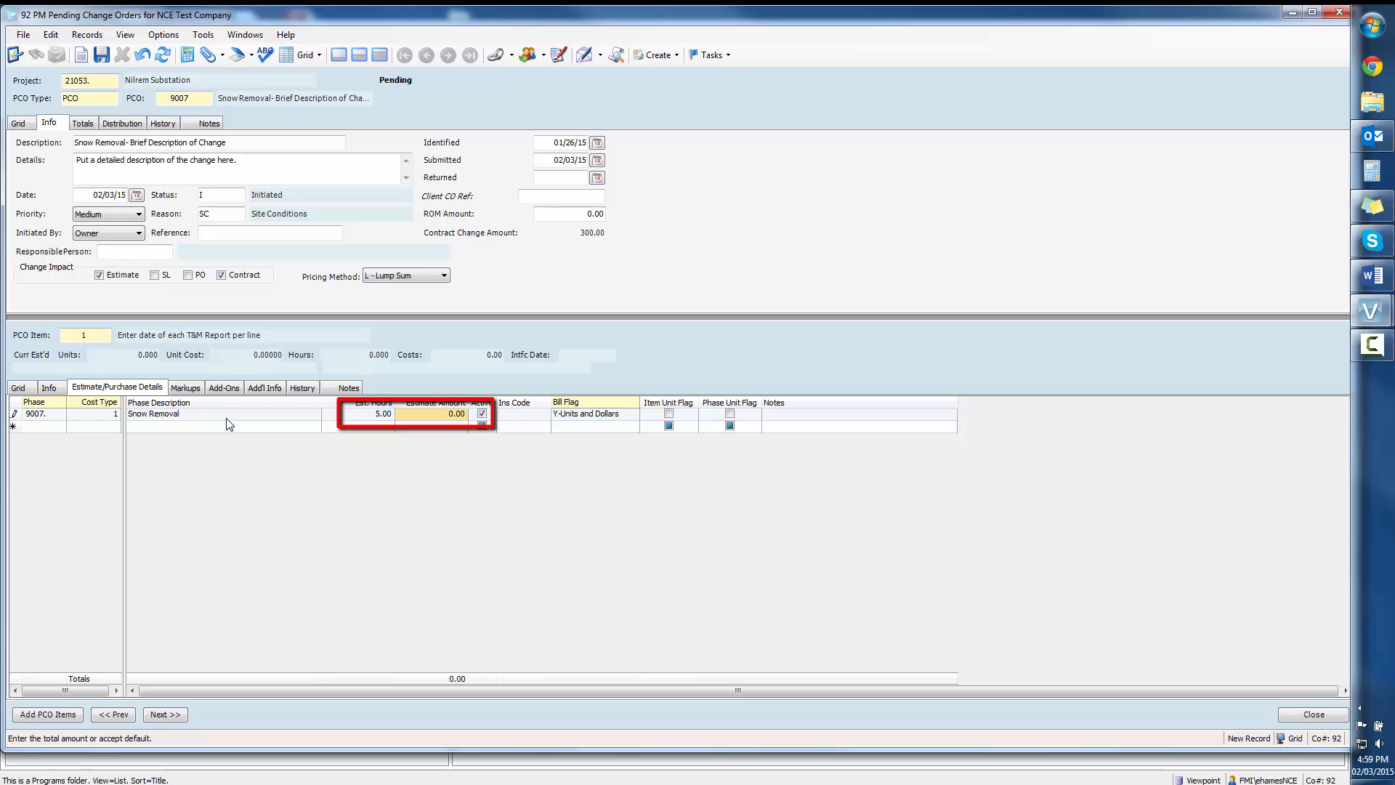
type("5")
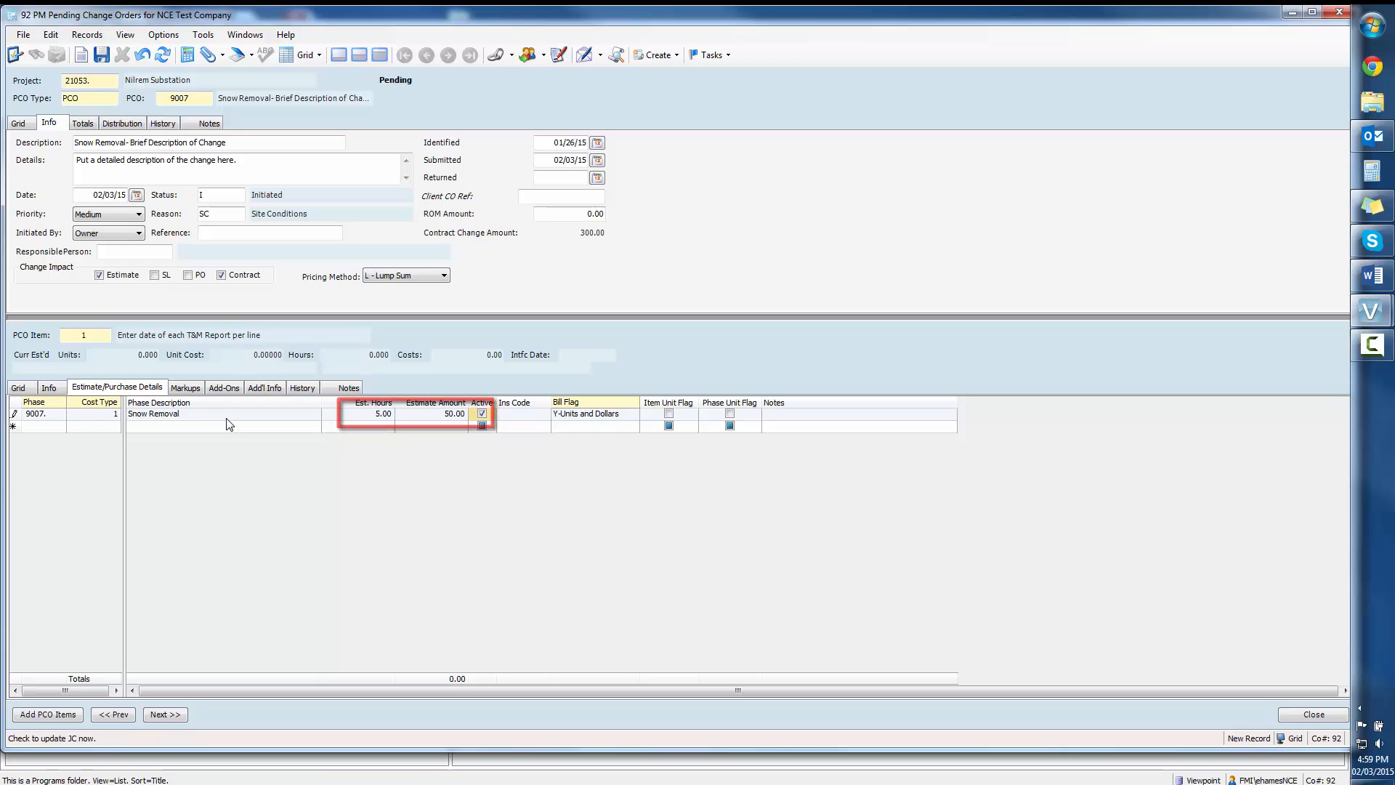
key("Tab")
key("Tab")
key("Tab")
key("Tab")
key("Tab")
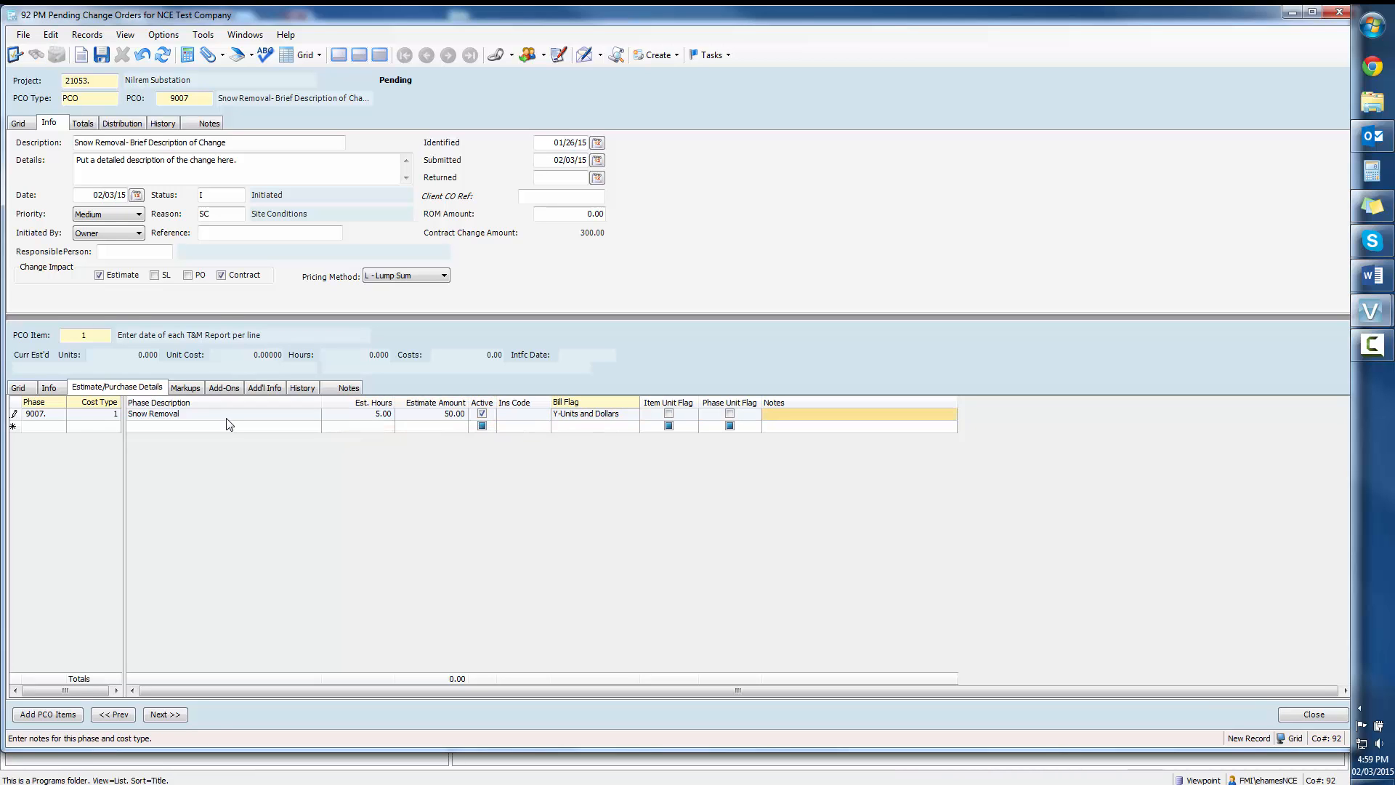
Step: Add a second estimate line for phase 9007 and assign it cost type 3, Equipment, from the cost types list
type("9007")
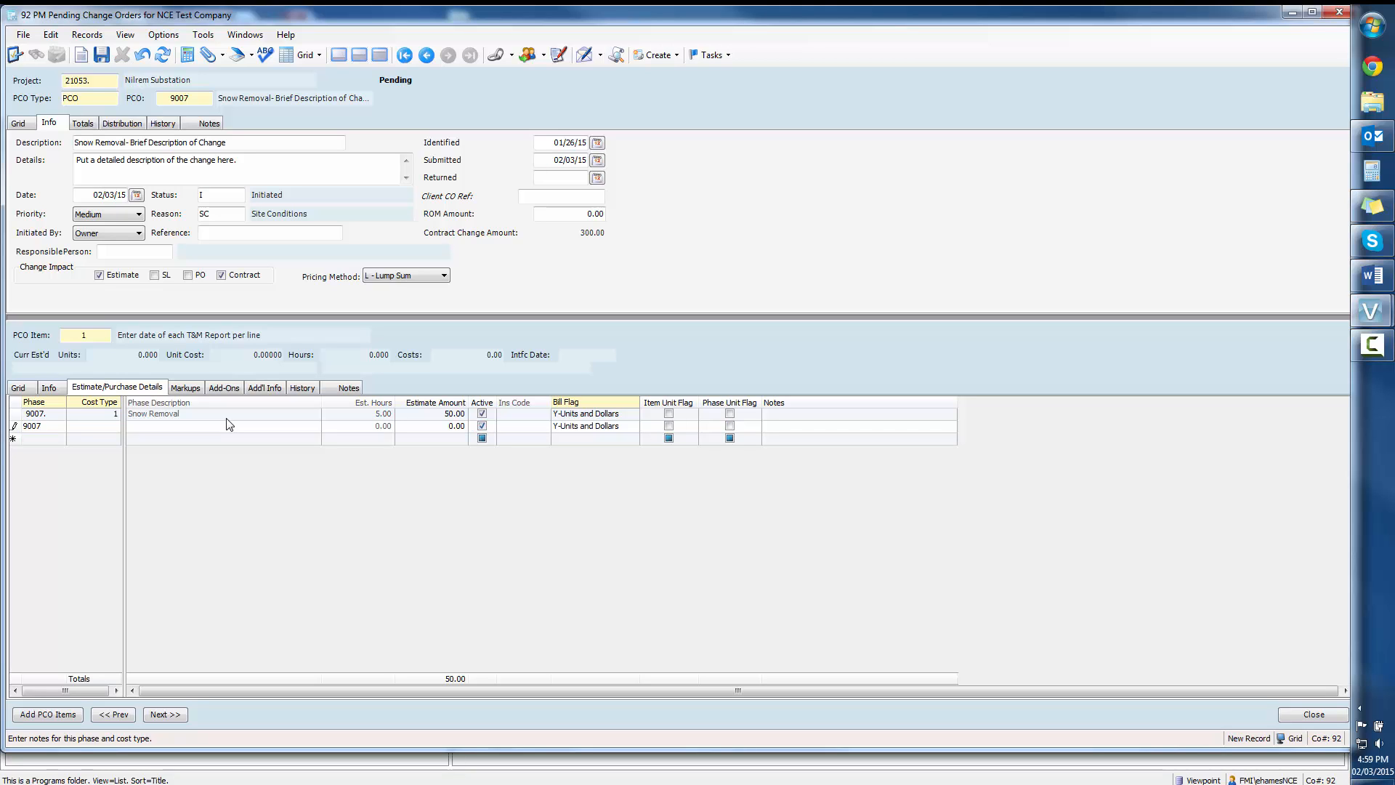
key("Tab")
key("F4")
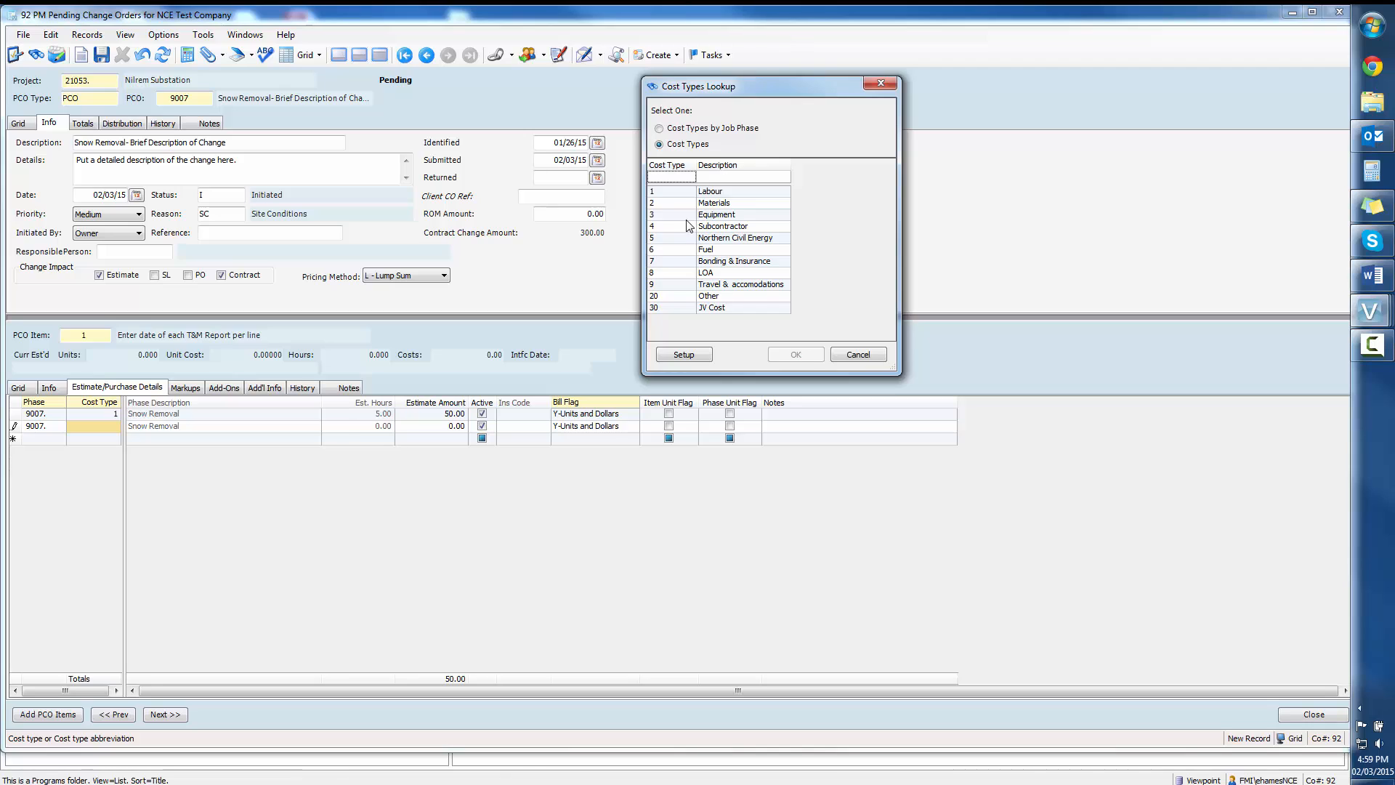
left_click(716, 214)
left_click(785, 360)
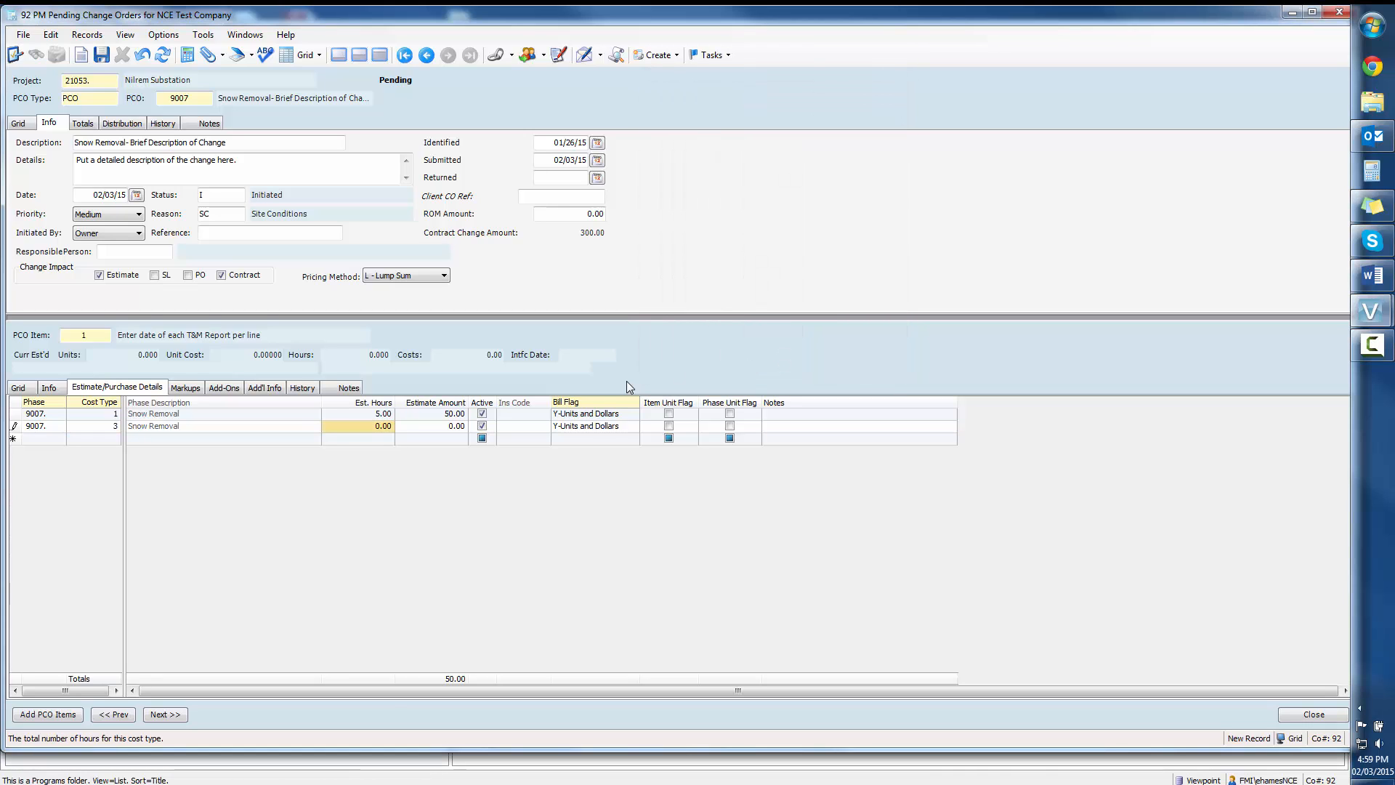
Step: Set the equipment line's estimated hours to 5 and its estimate amount to 30, keeping the remaining defaults up to Notes
type("5")
key("Tab")
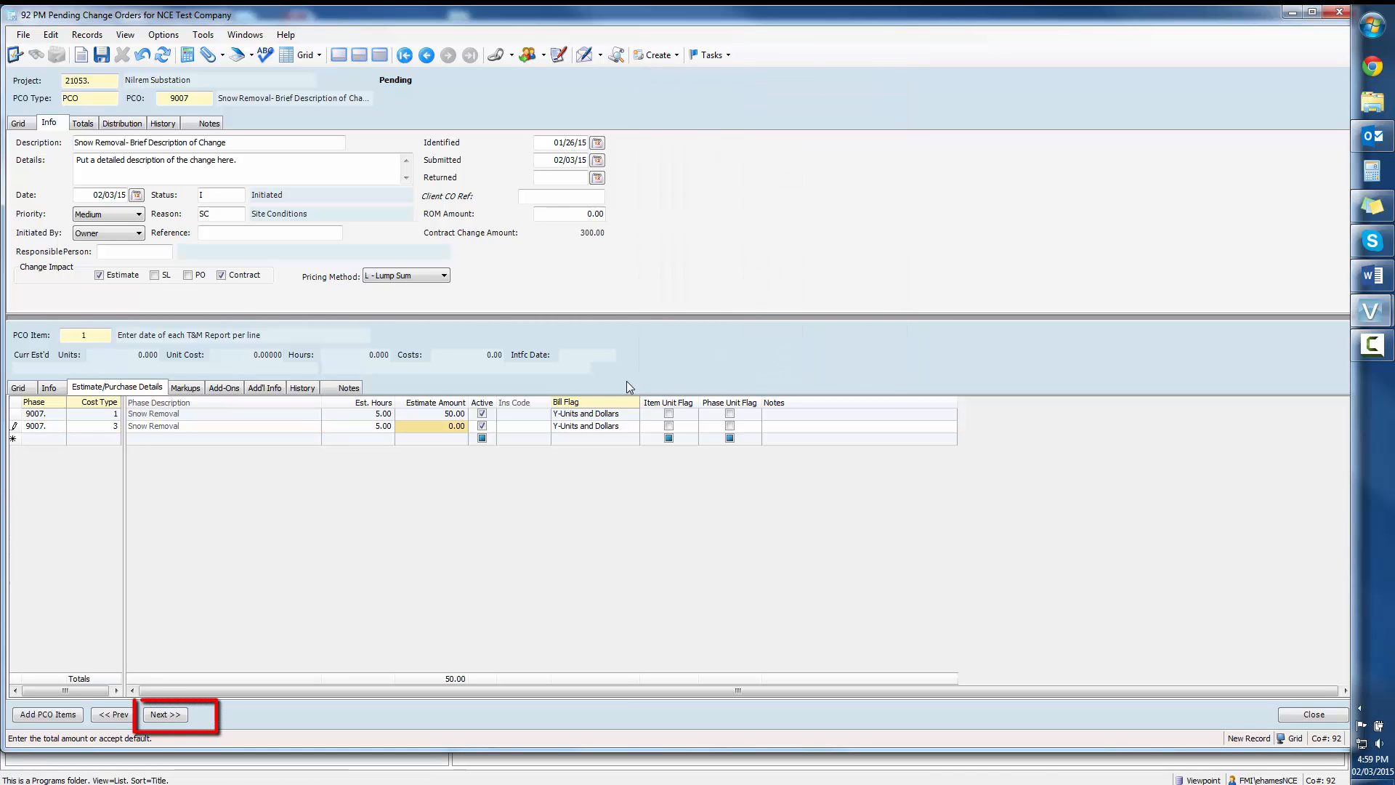
type("30")
key("Tab")
key("Tab")
key("Tab")
key("Tab")
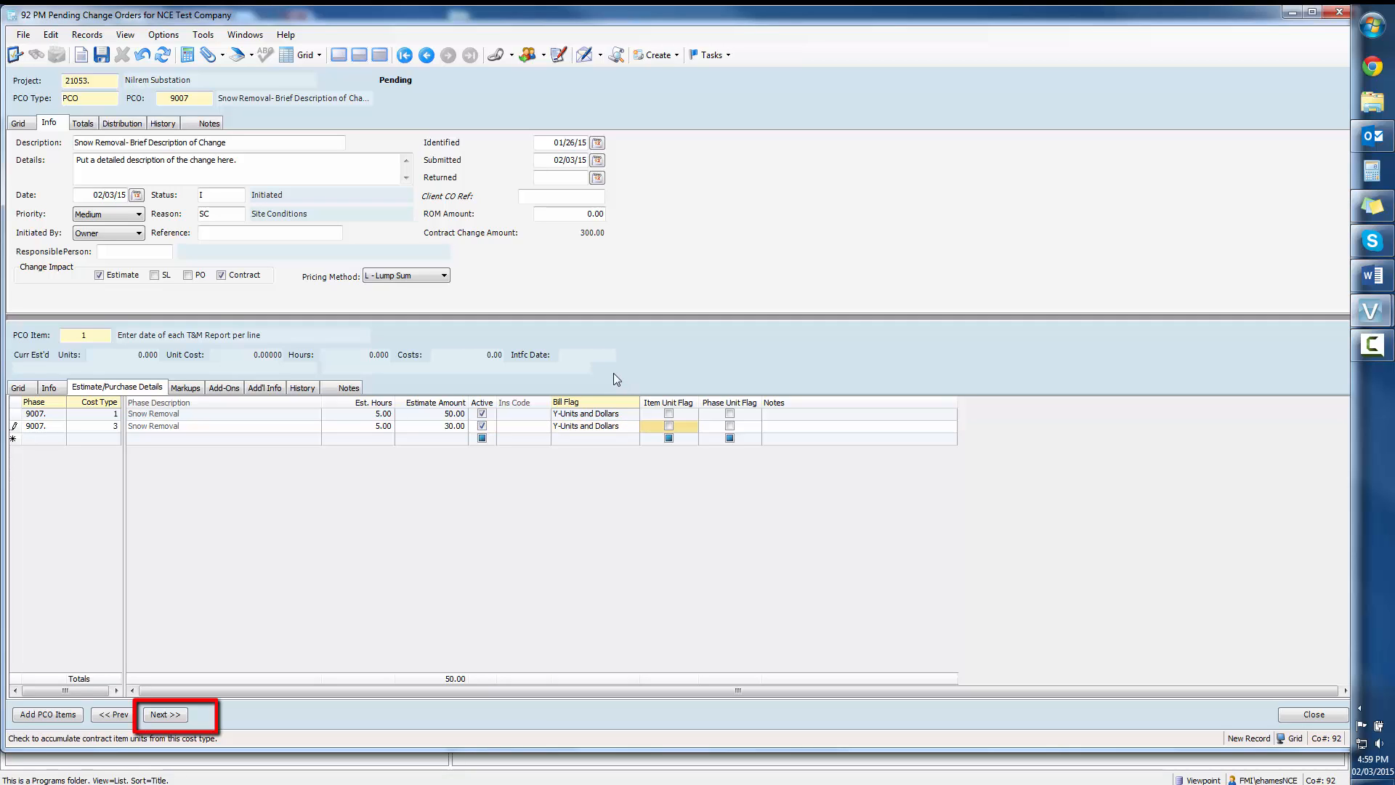
key("Tab")
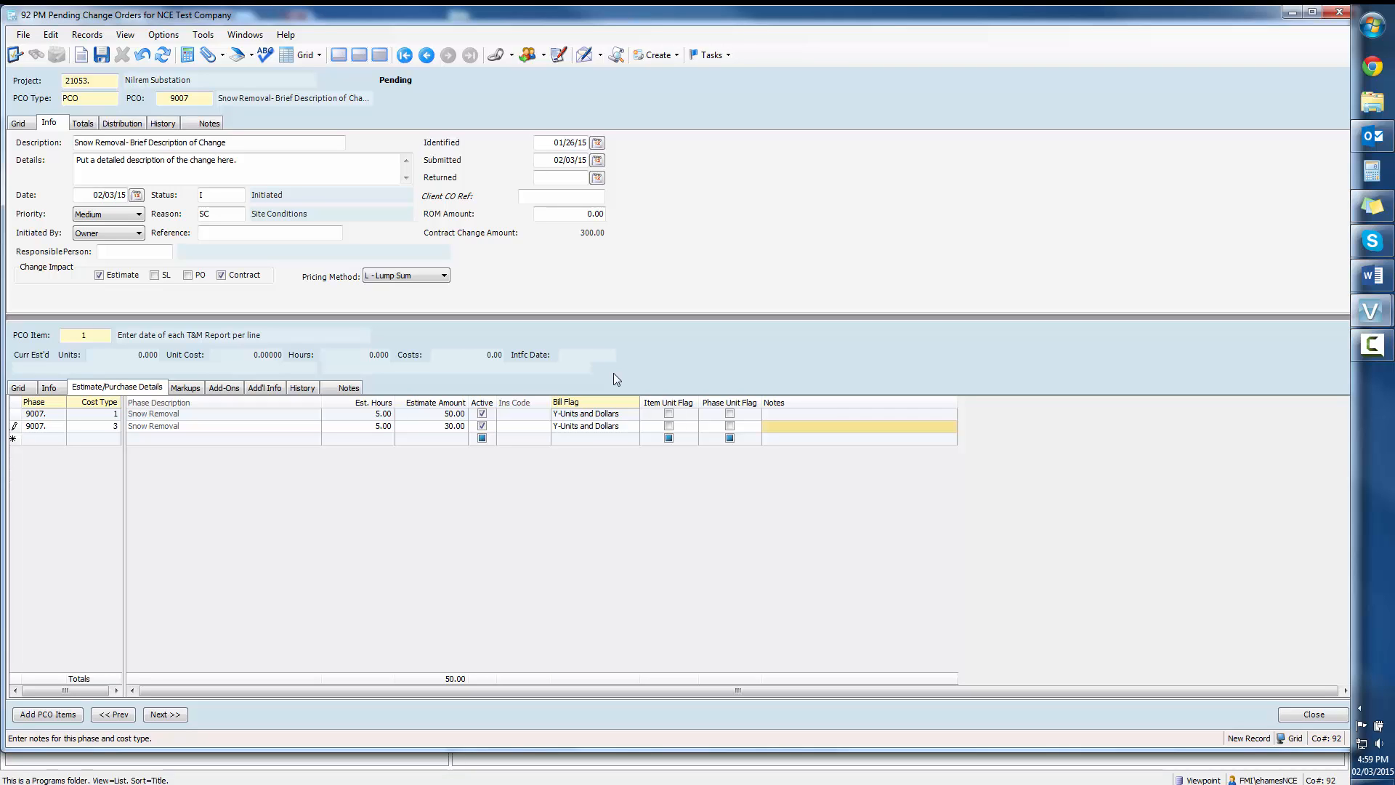
Step: Return to the item and change order lists and attach McKee 1866.pdf from the Desktop to PCO 9007, without a description
left_click(17, 388)
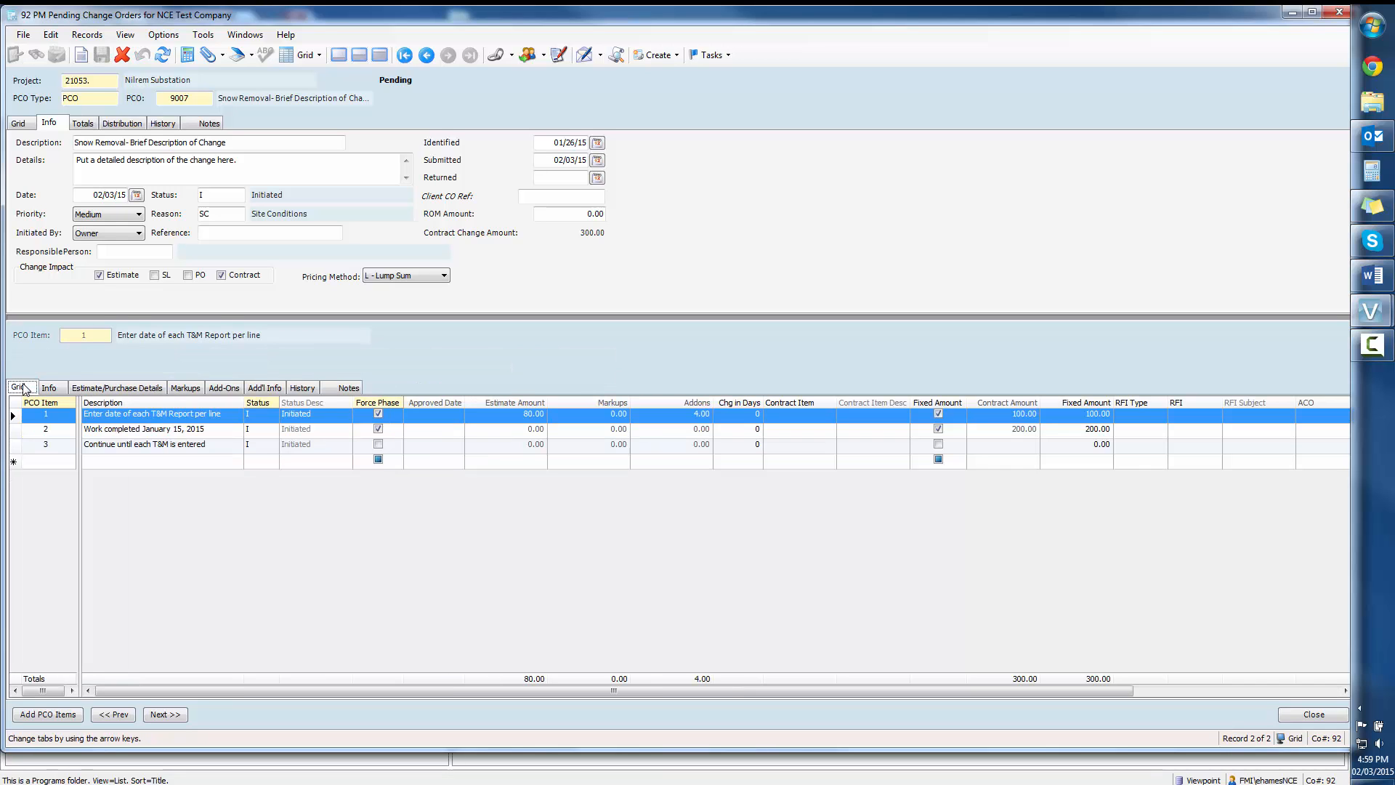
left_click(17, 123)
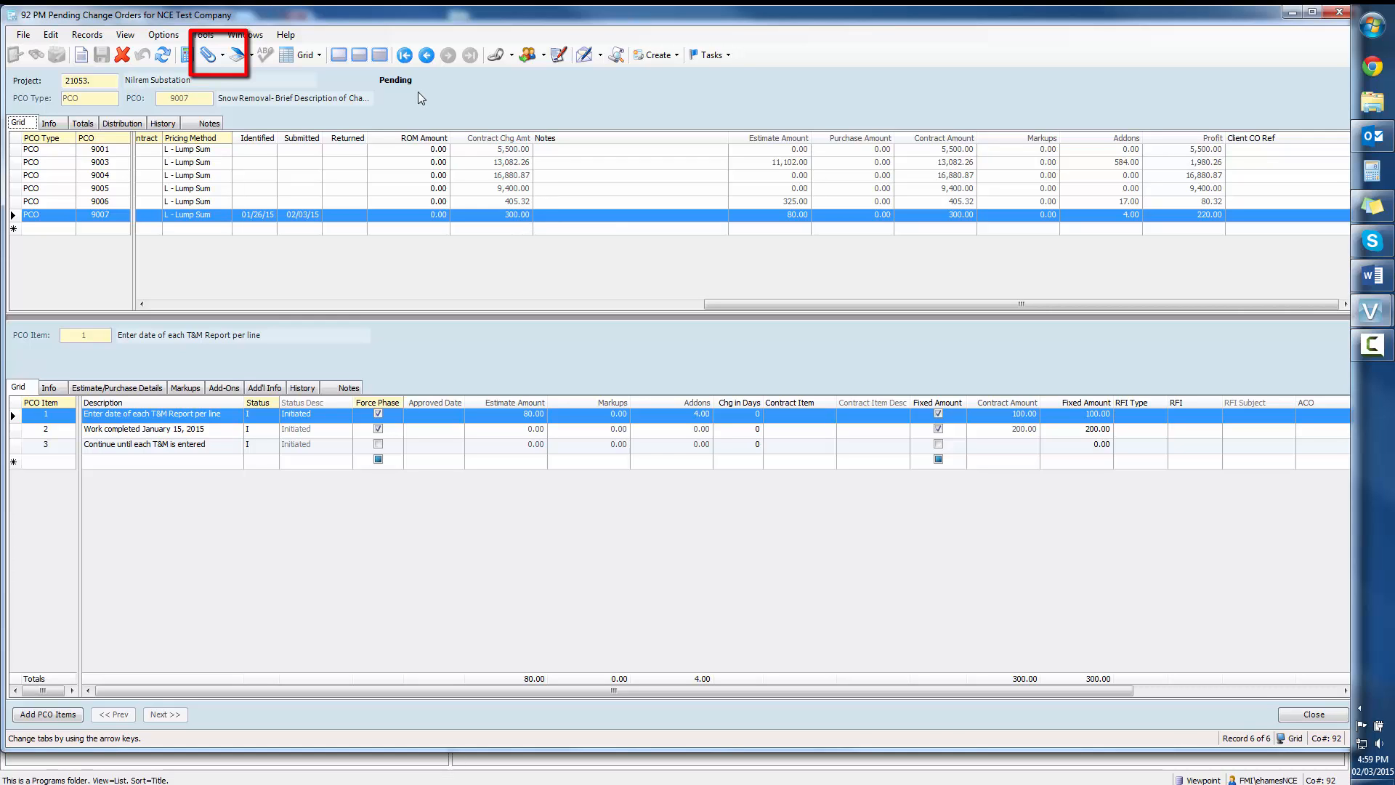
left_click(206, 58)
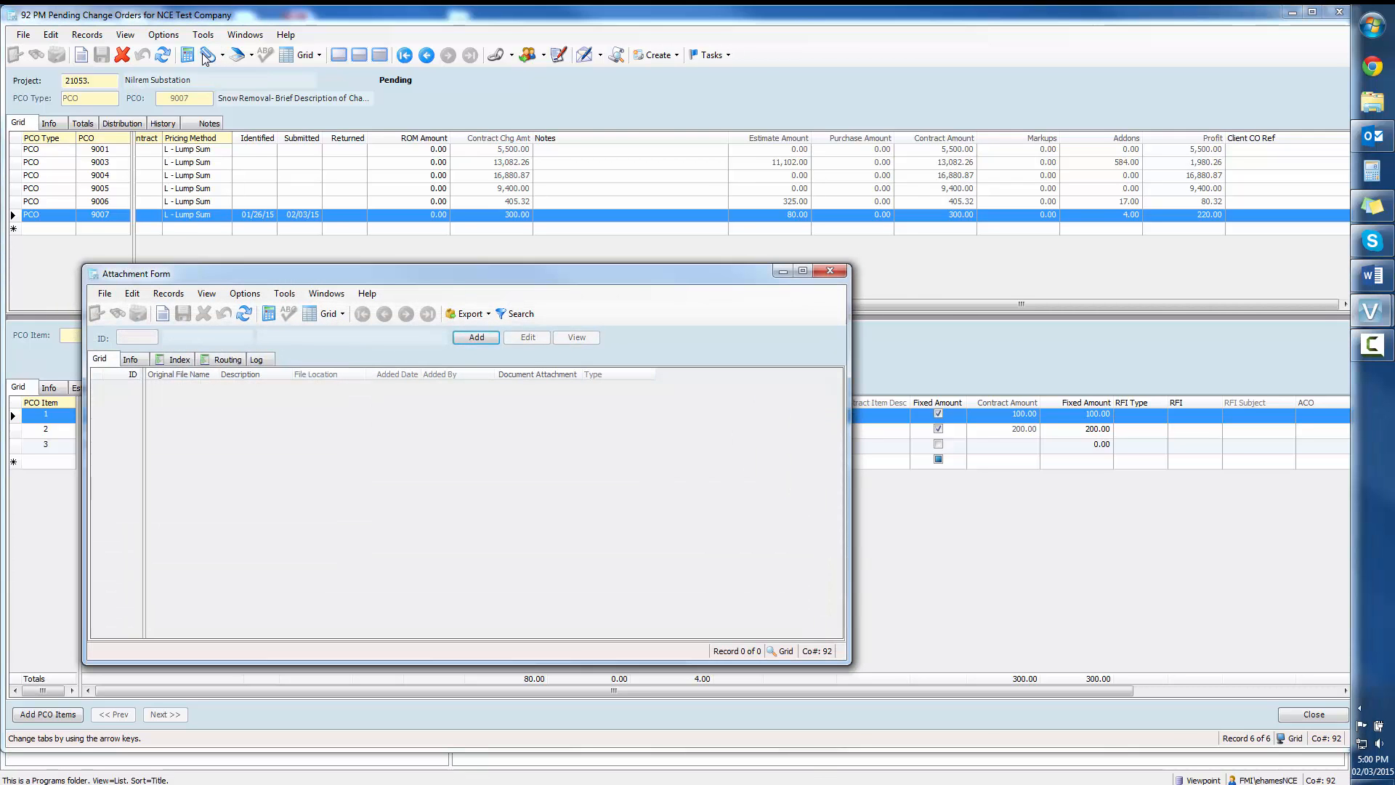
left_click(473, 342)
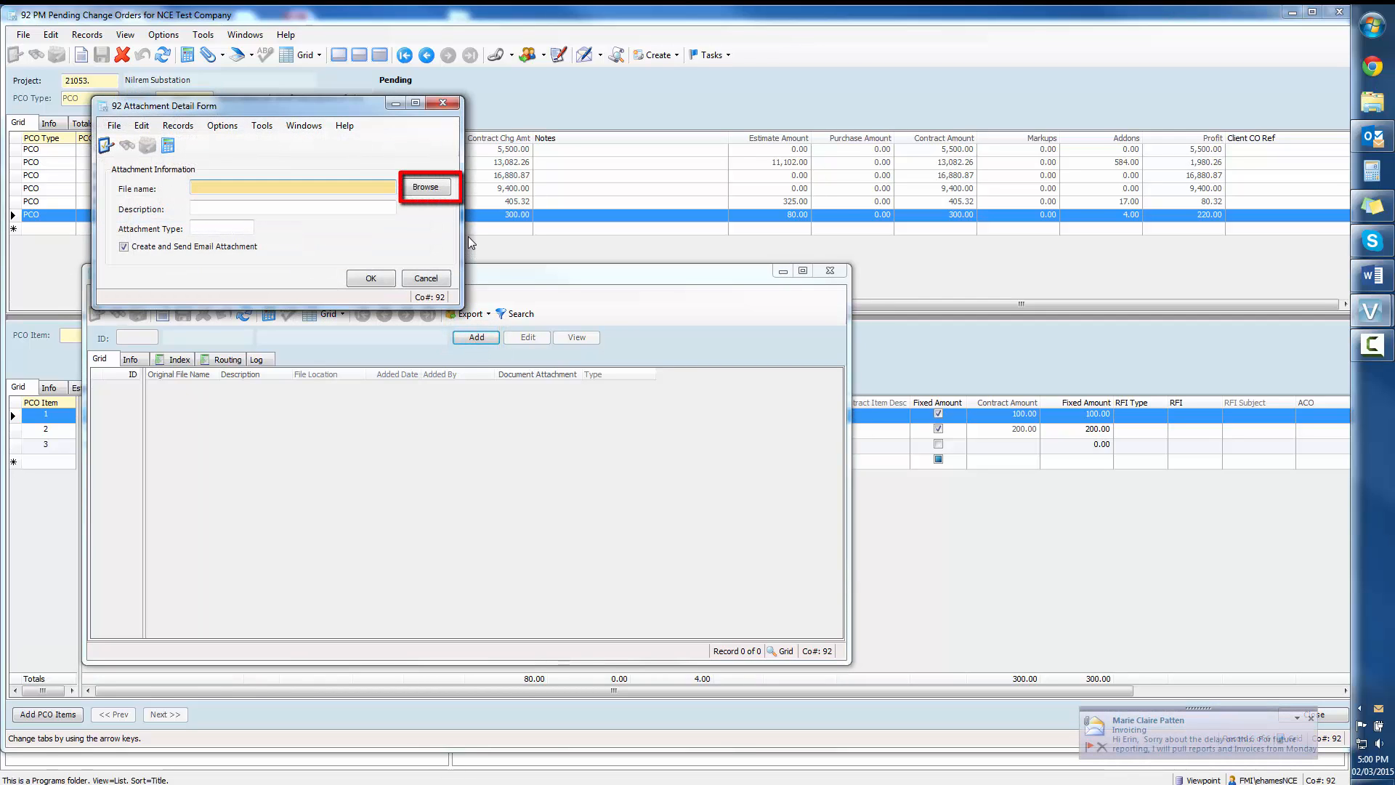
left_click(433, 190)
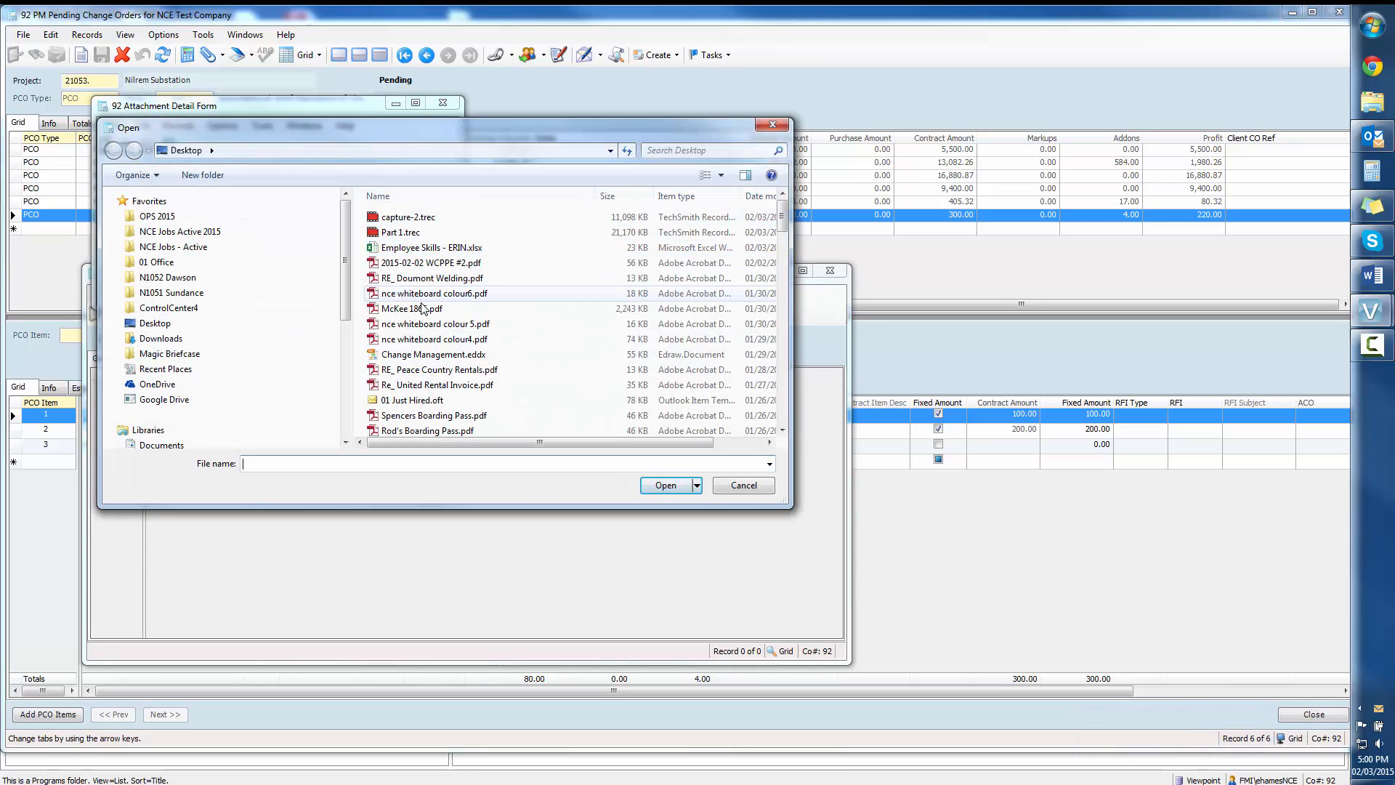
left_click(465, 308)
left_click(665, 485)
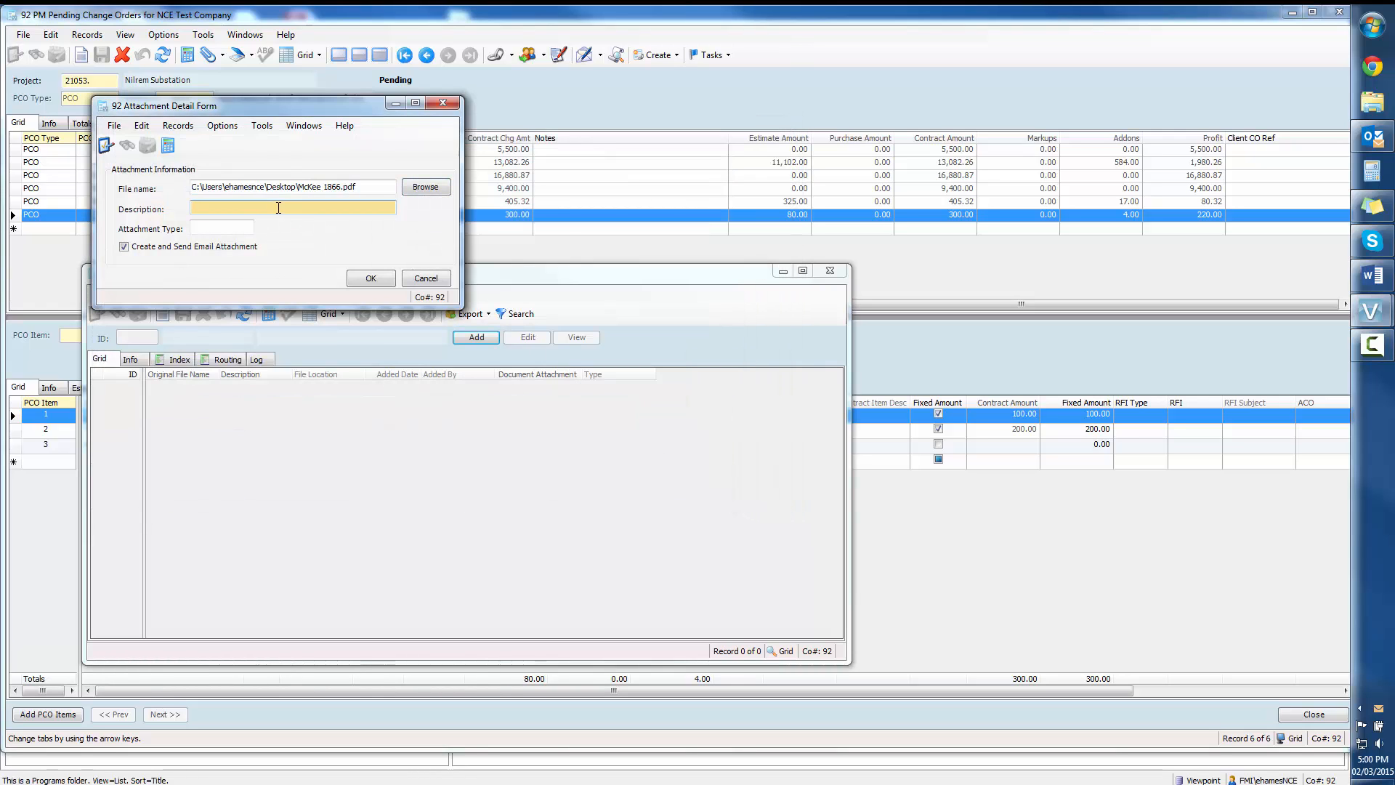
left_click(356, 281)
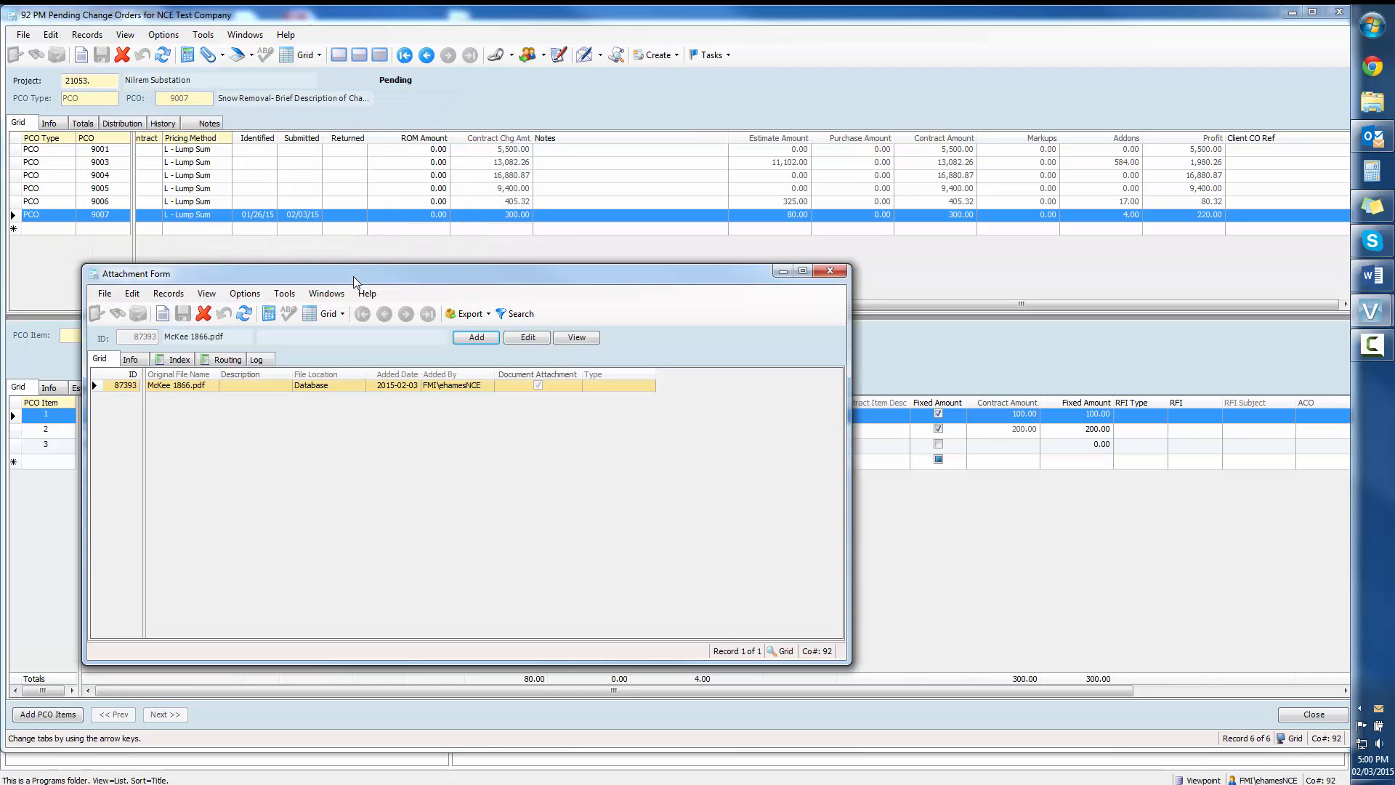
left_click(829, 272)
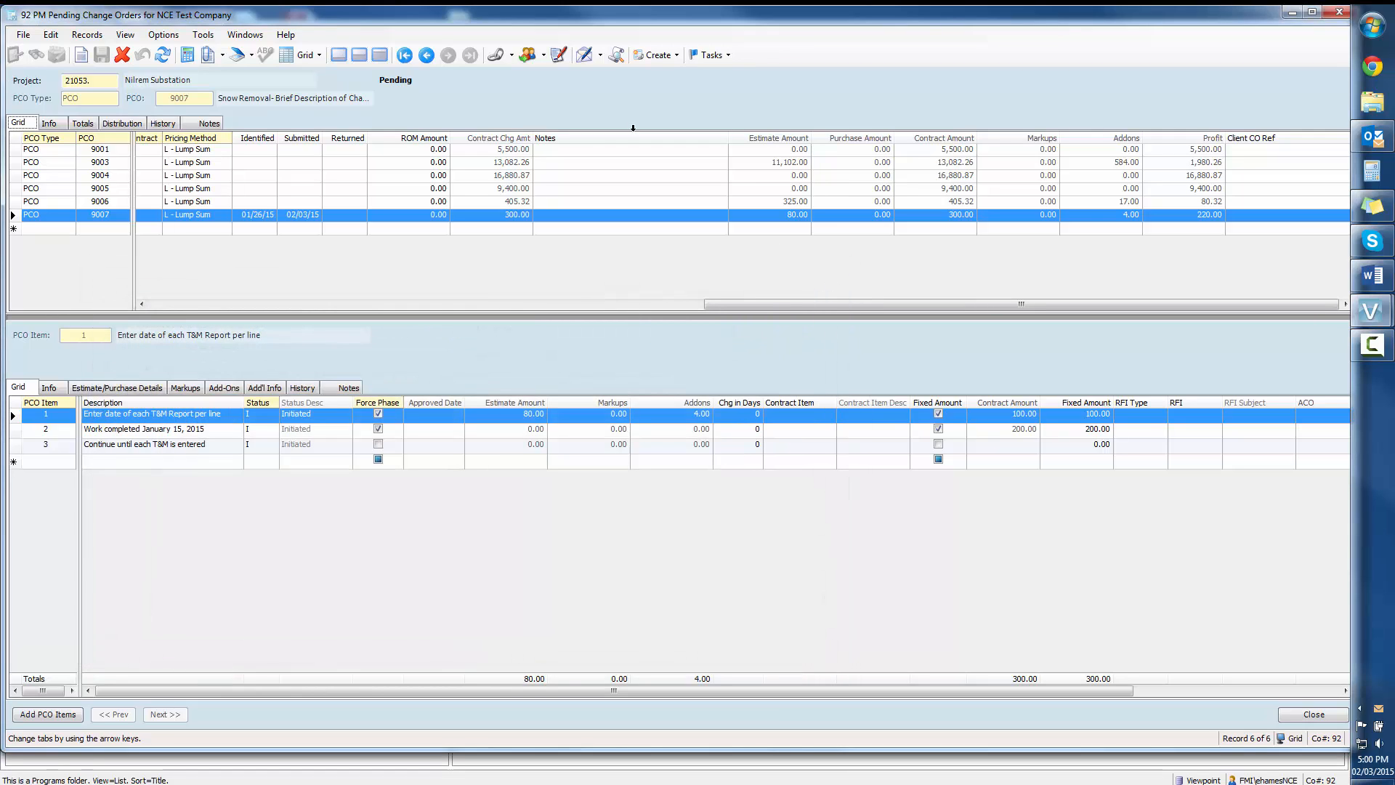
Step: Start creating and sending PCO 9007 and filter the selectable To recipients by Firm Contacts
left_click(584, 56)
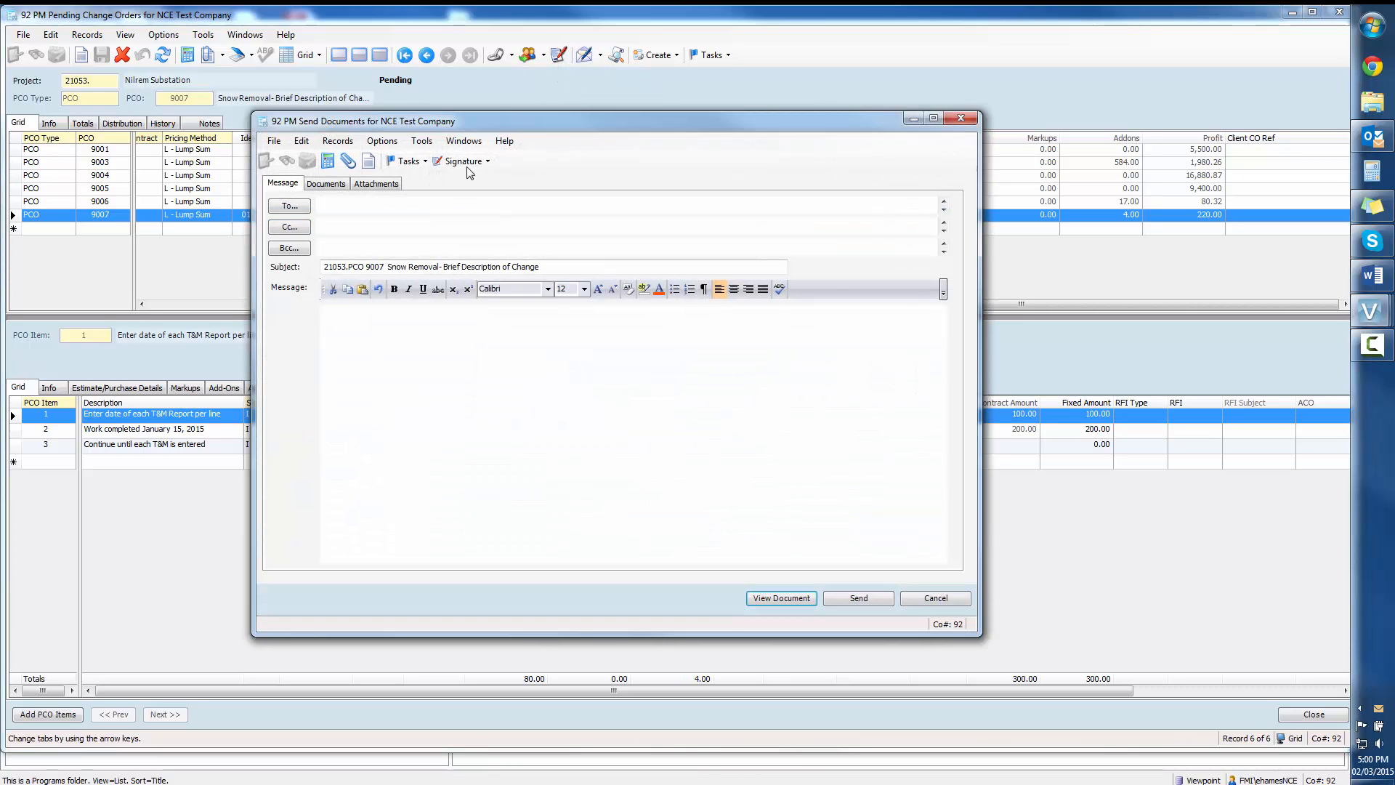
left_click(292, 209)
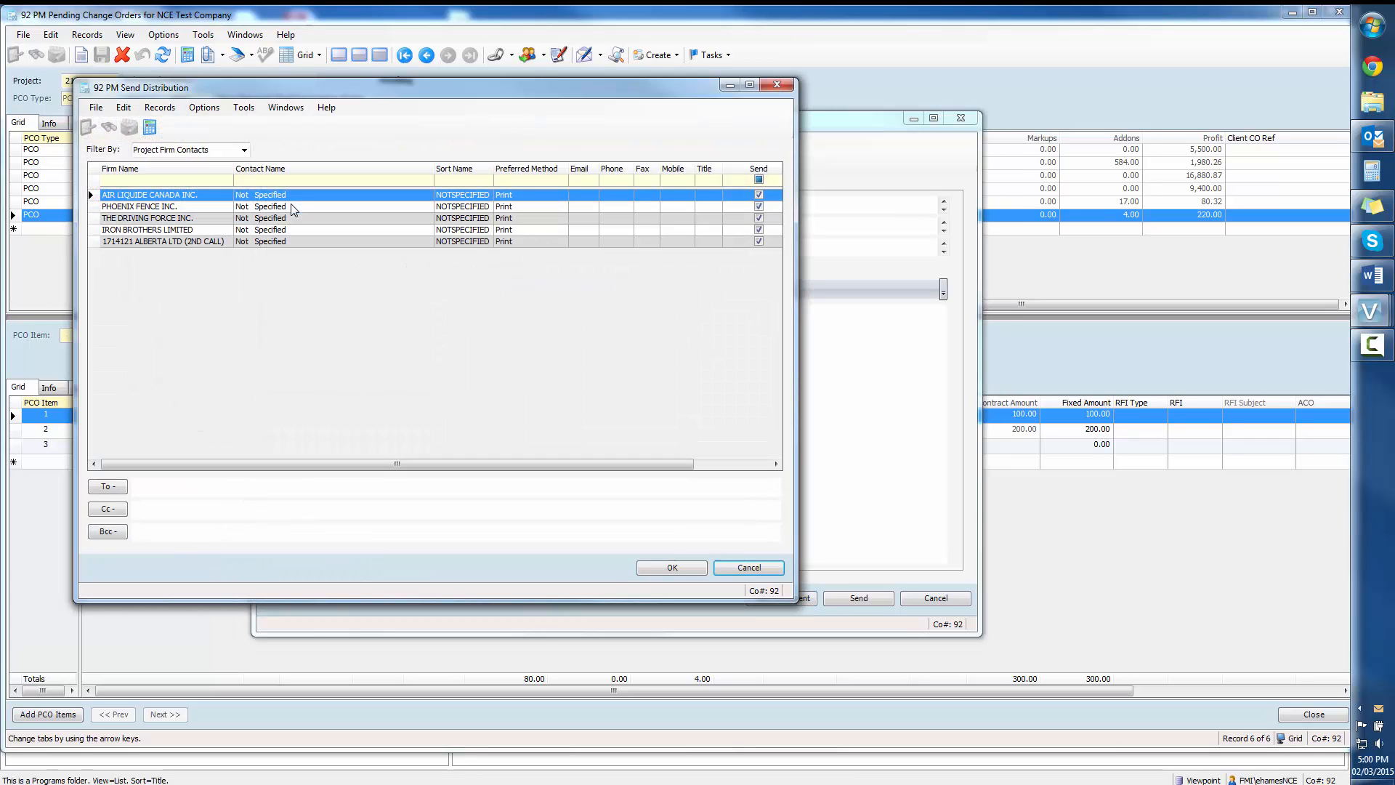
left_click(244, 150)
left_click(218, 173)
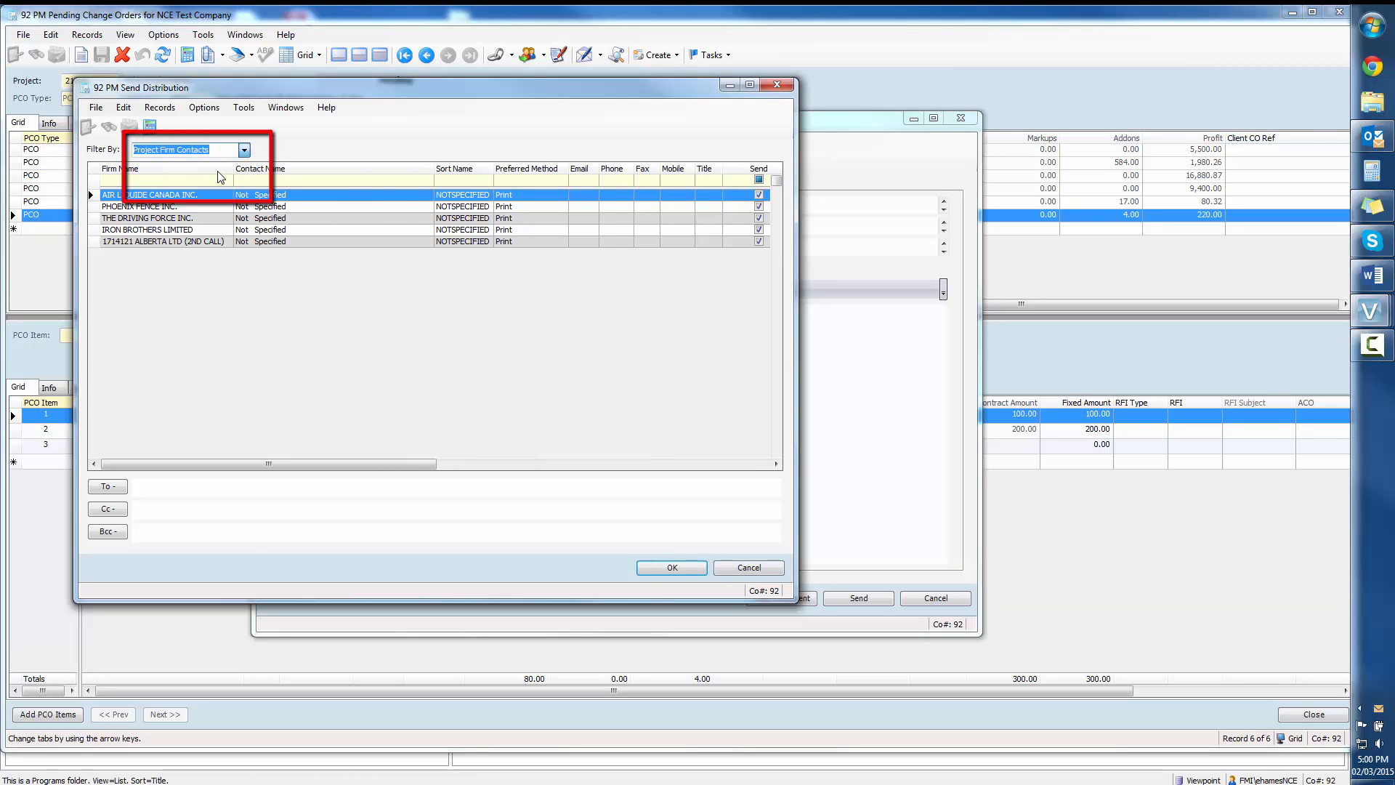
scroll(219, 315, "down", 2)
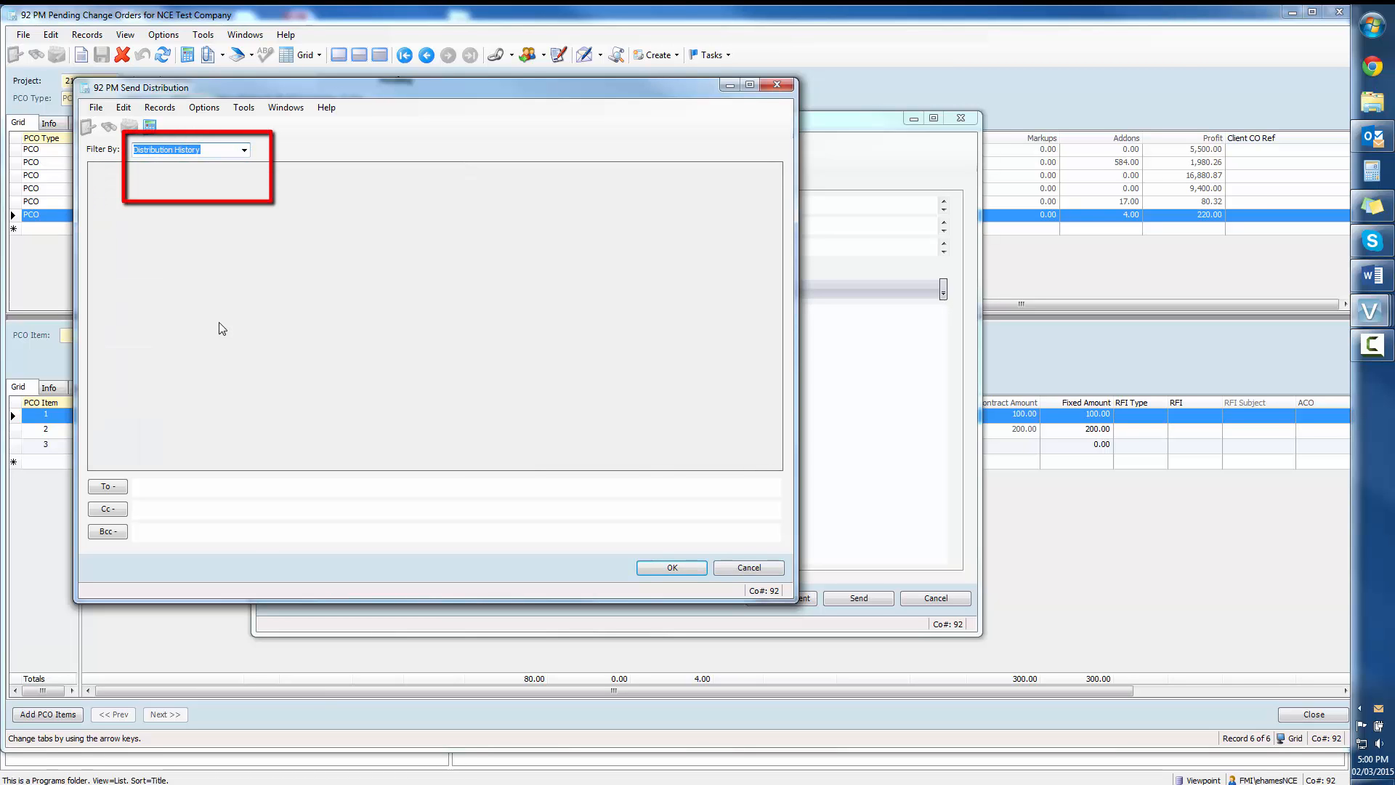
scroll(220, 322, "up", 2)
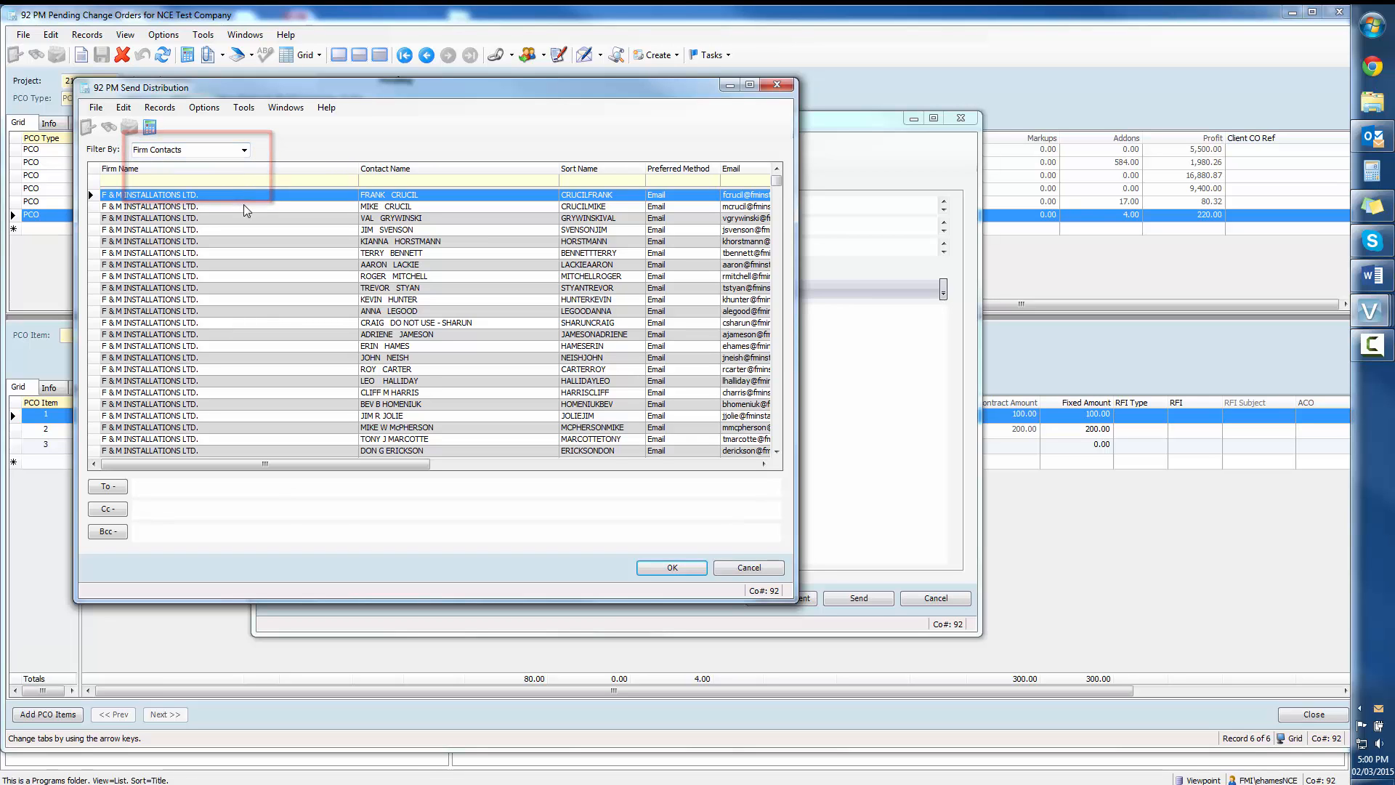
Step: Look through the firm contacts for available firms and recipients, then go back to the start of the list
scroll(240, 284, "down", 8)
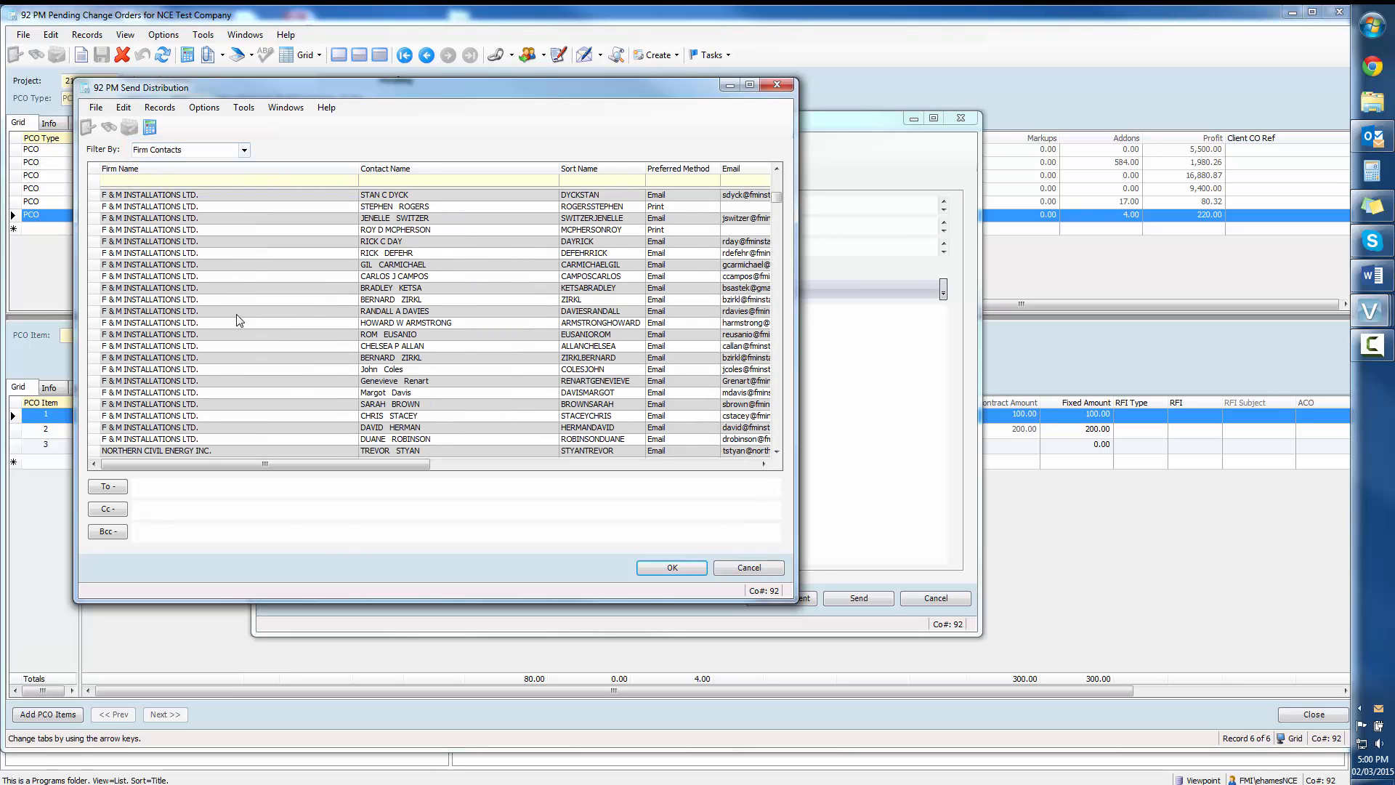
scroll(240, 320, "down", 4)
left_click_drag(776, 205, 762, 396)
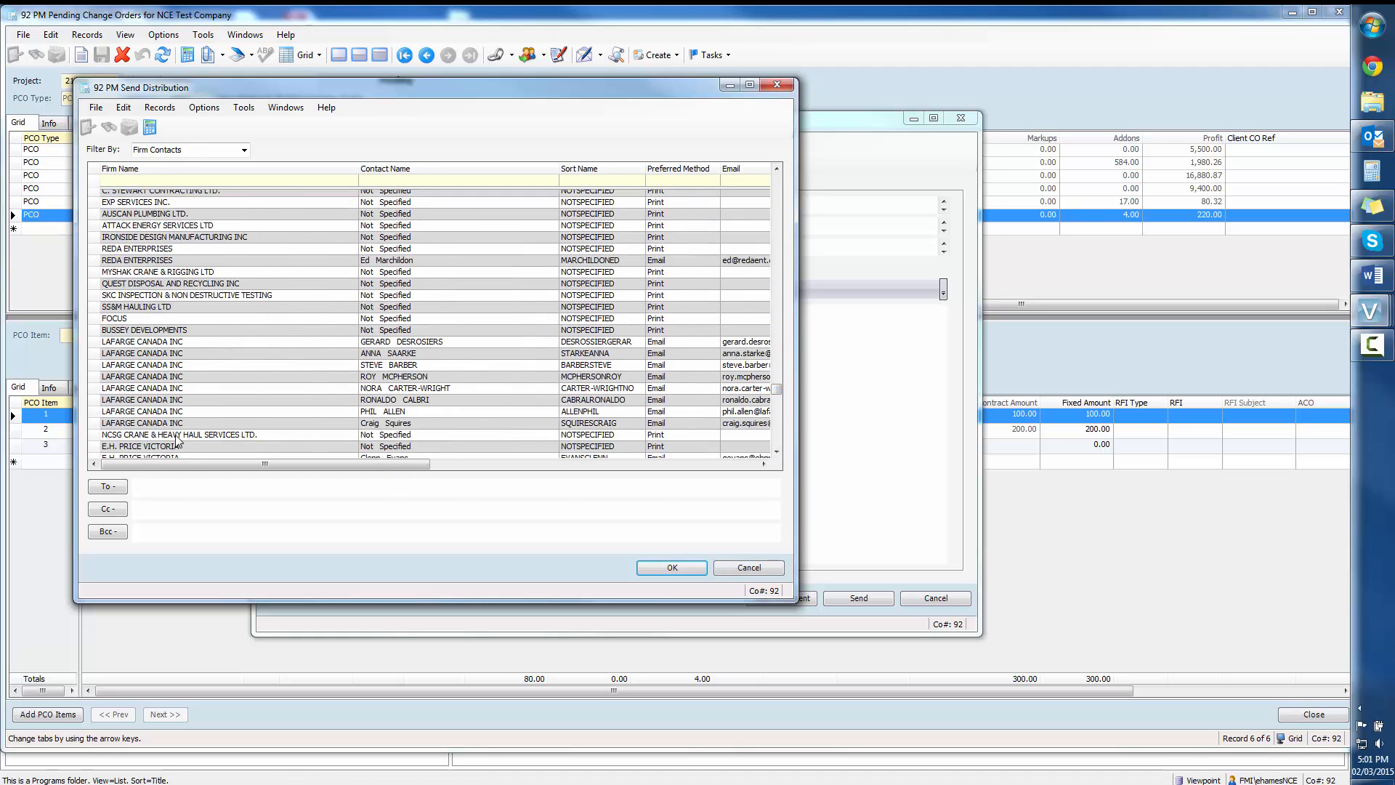
scroll(176, 440, "down", 4)
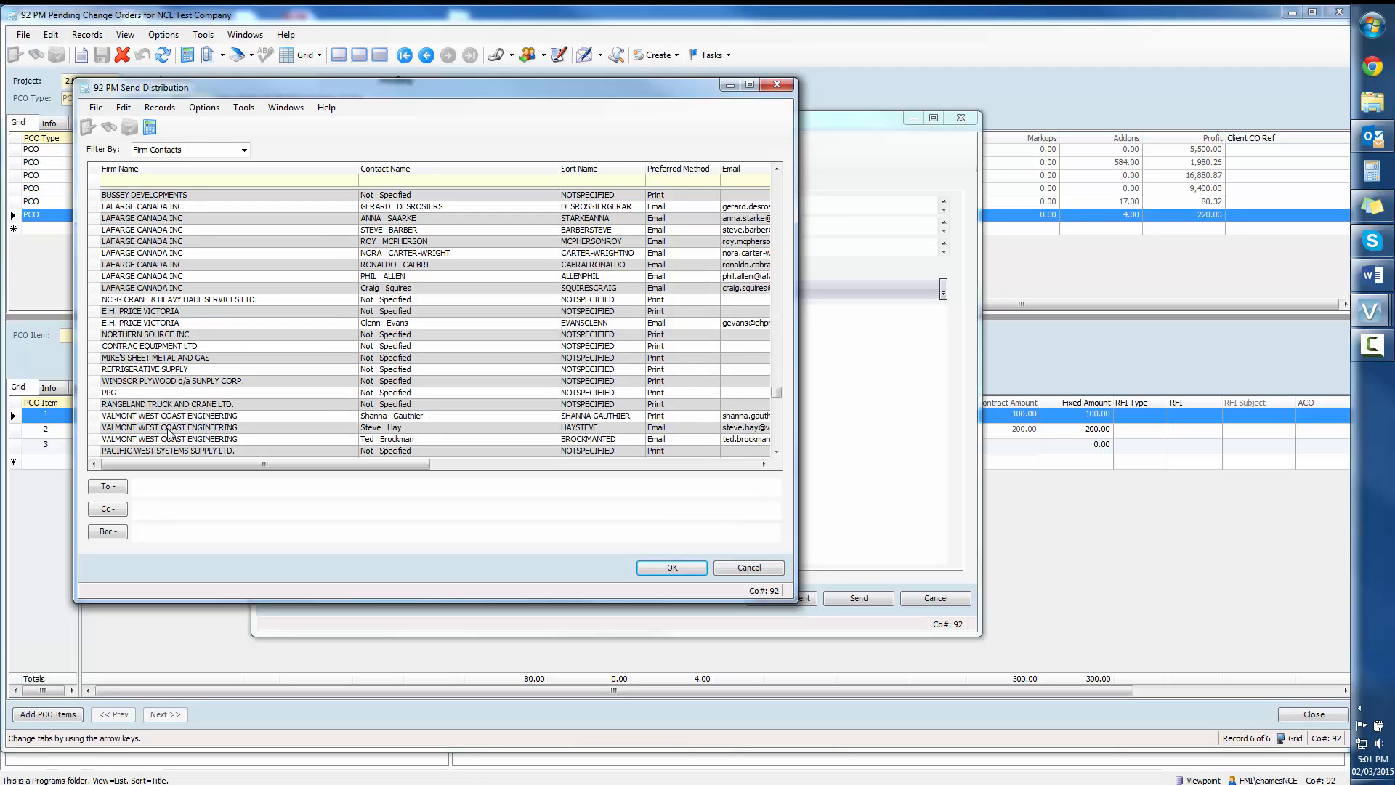
scroll(168, 434, "down", 5)
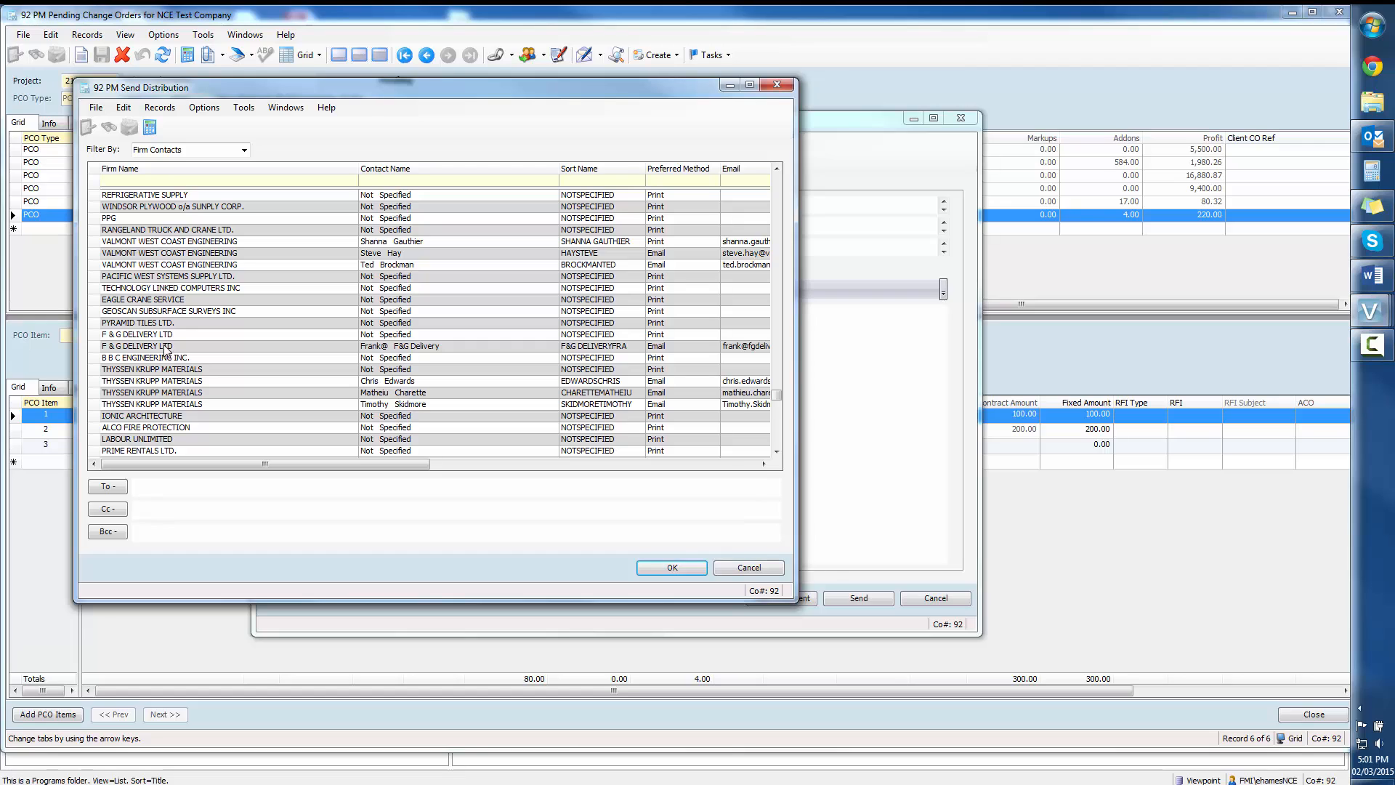
left_click(160, 451)
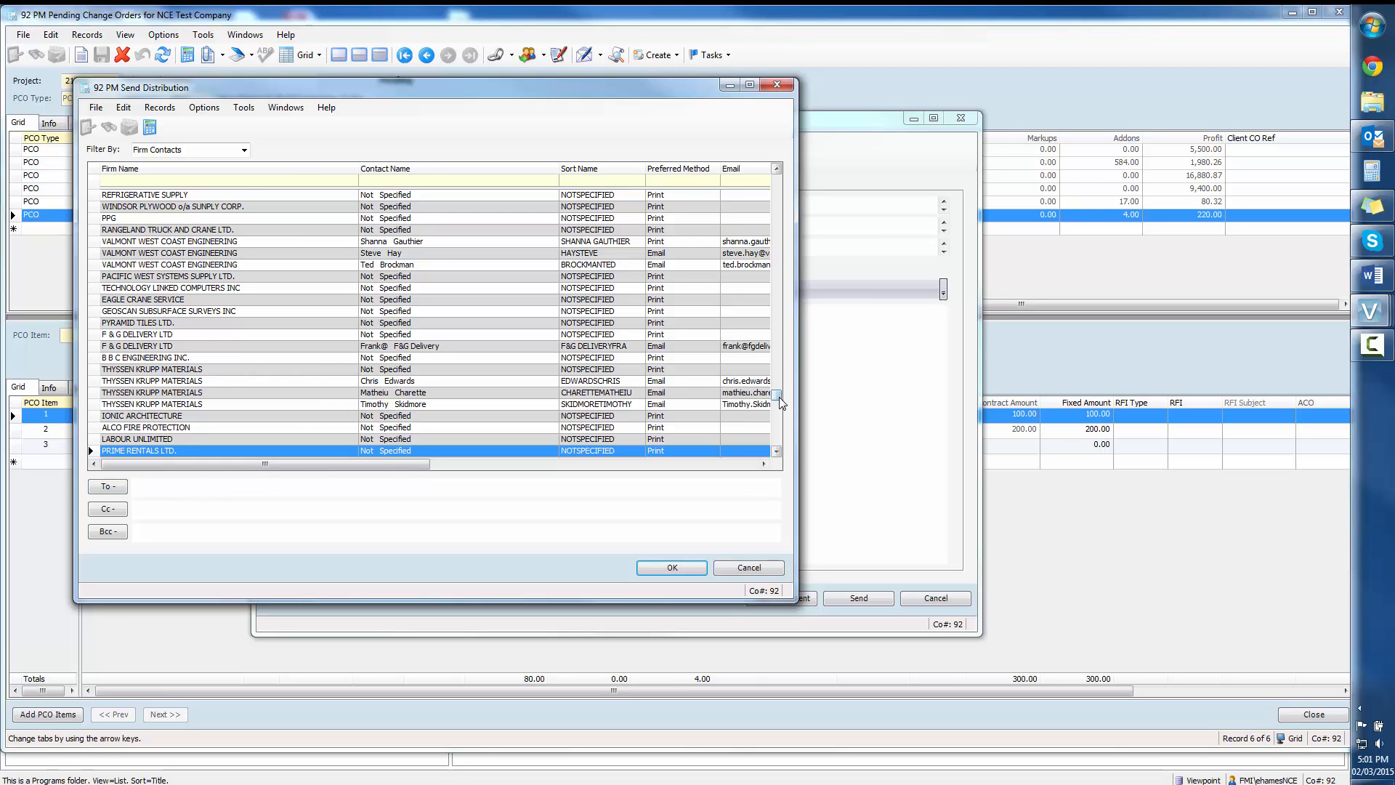
left_click_drag(776, 398, 776, 182)
Step: Add the second F & M Installations Ltd. contact as the To recipient and accept the distribution
left_click(215, 241)
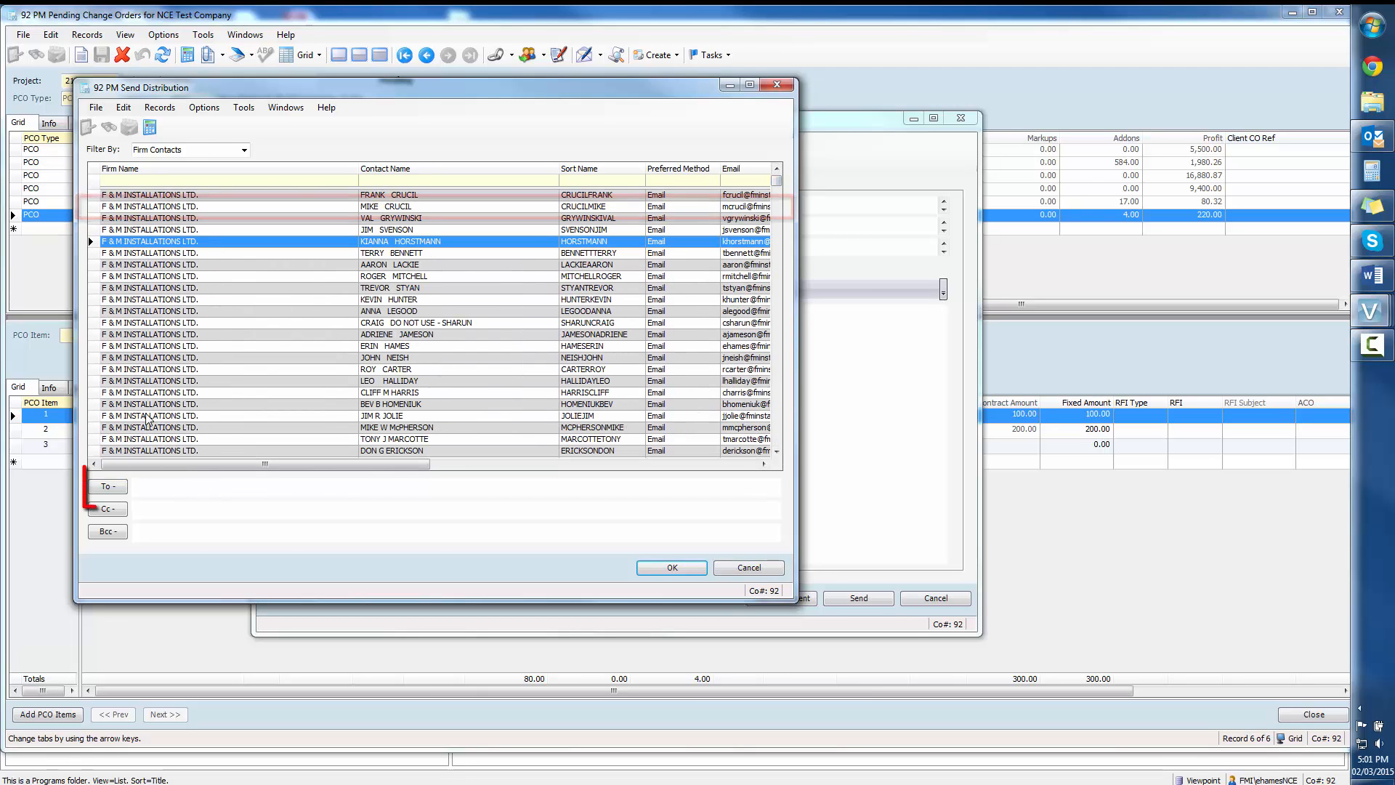
left_click(174, 206)
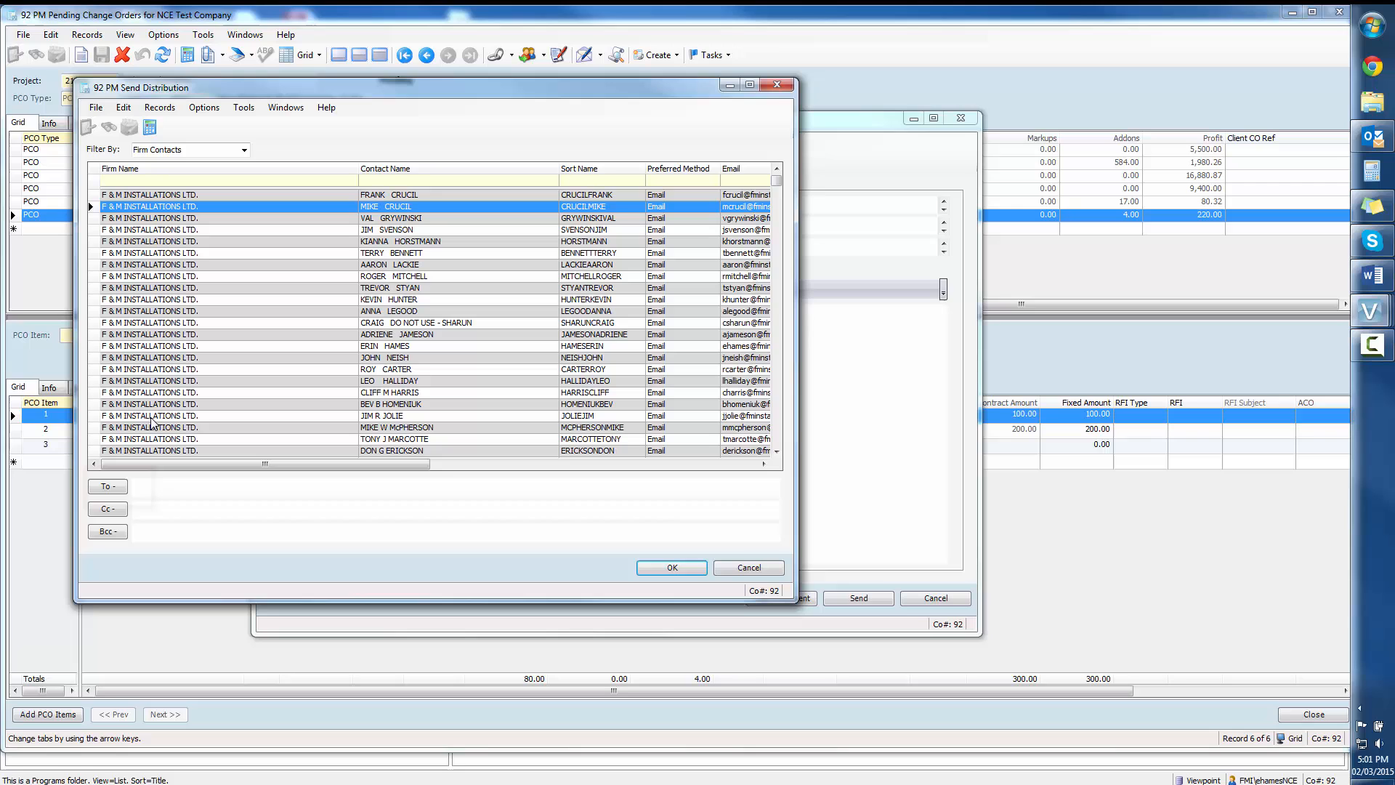
left_click(116, 487)
left_click(670, 567)
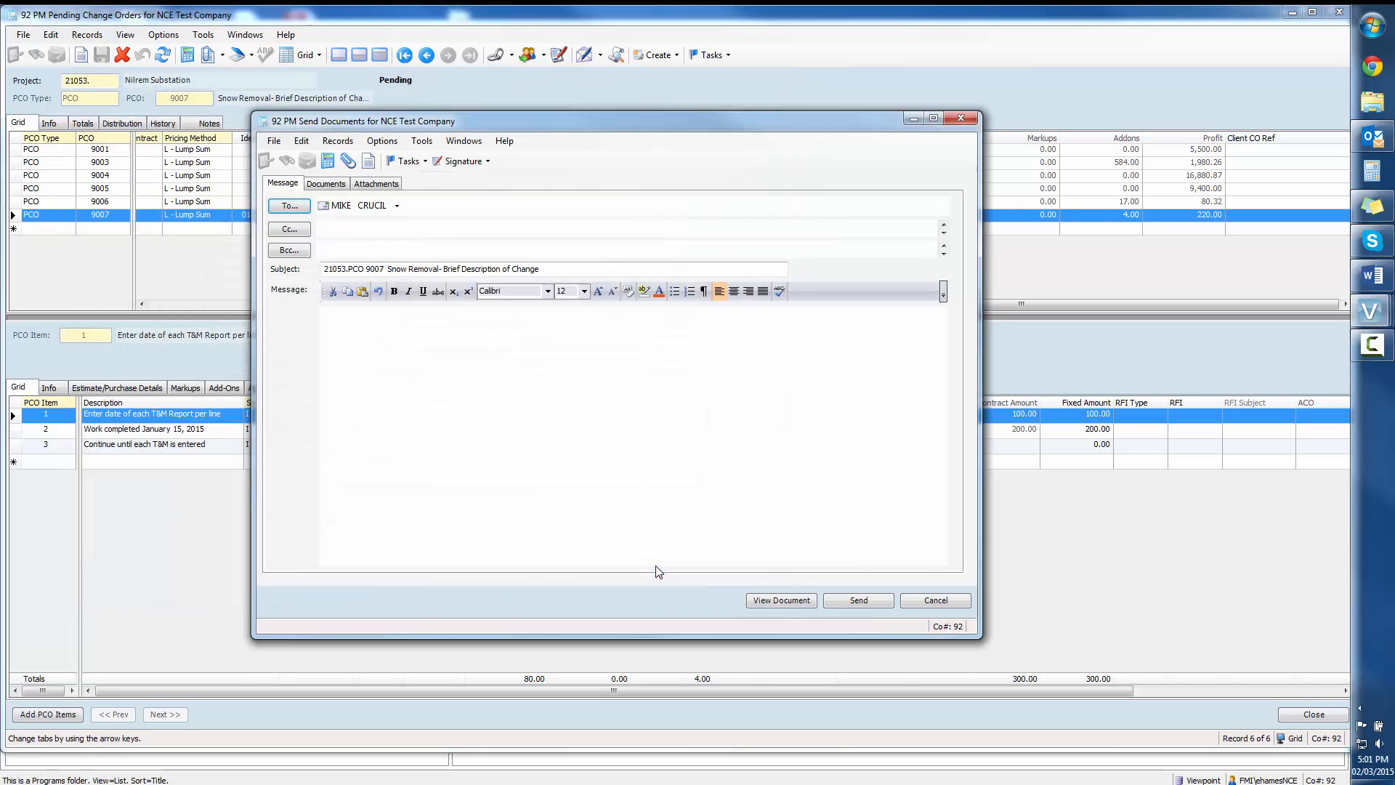
Step: Set the document to send to the NCE Change Order Request, with Template as its source
left_click(326, 188)
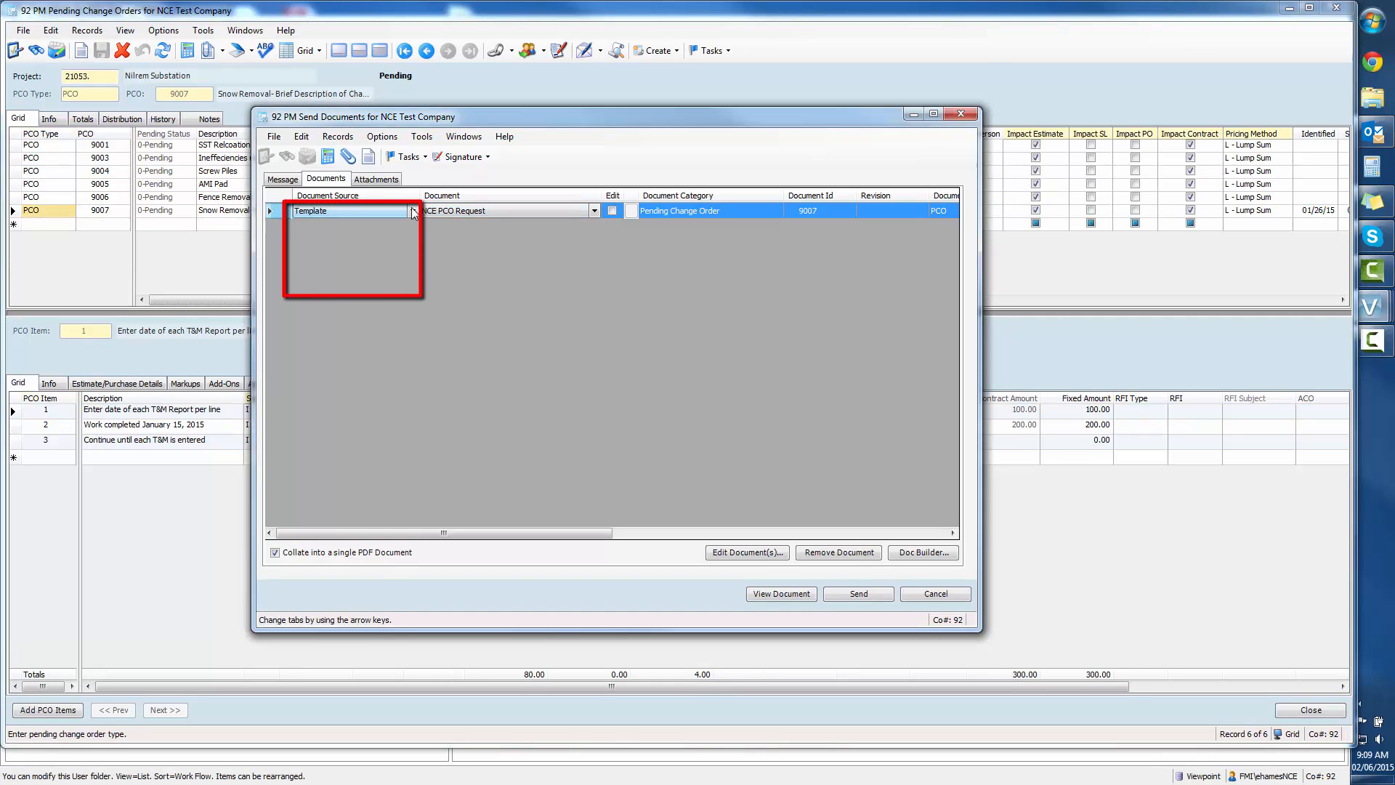
left_click(413, 211)
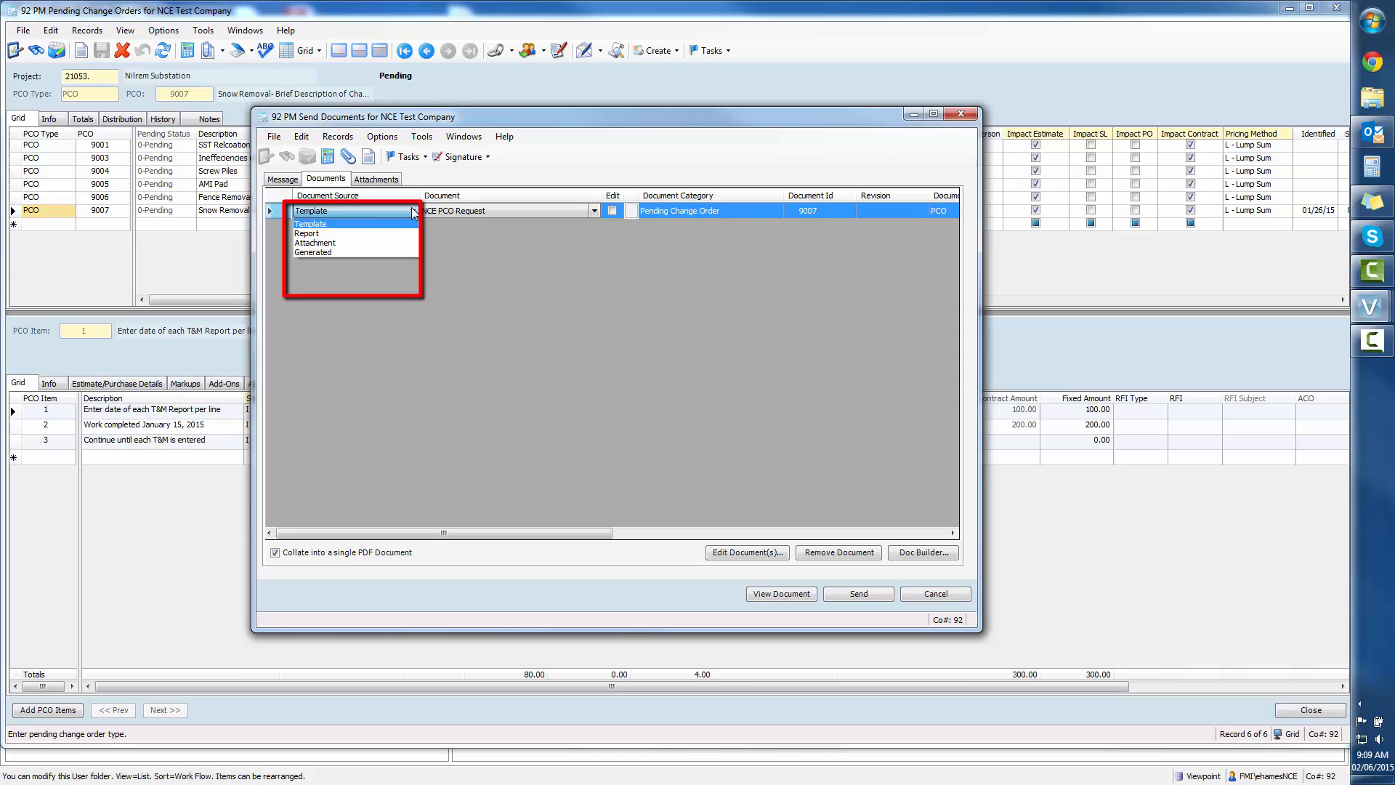
left_click(359, 225)
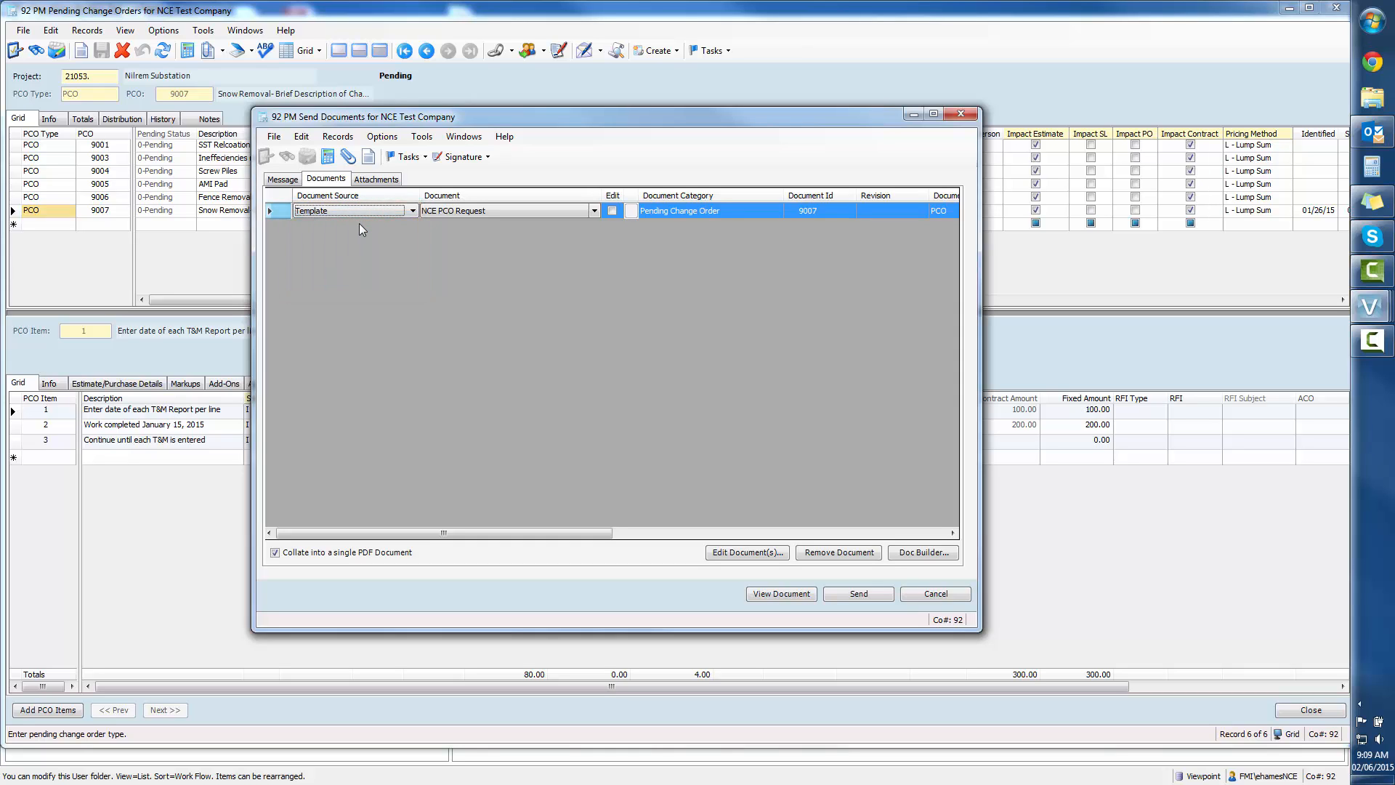
left_click(595, 215)
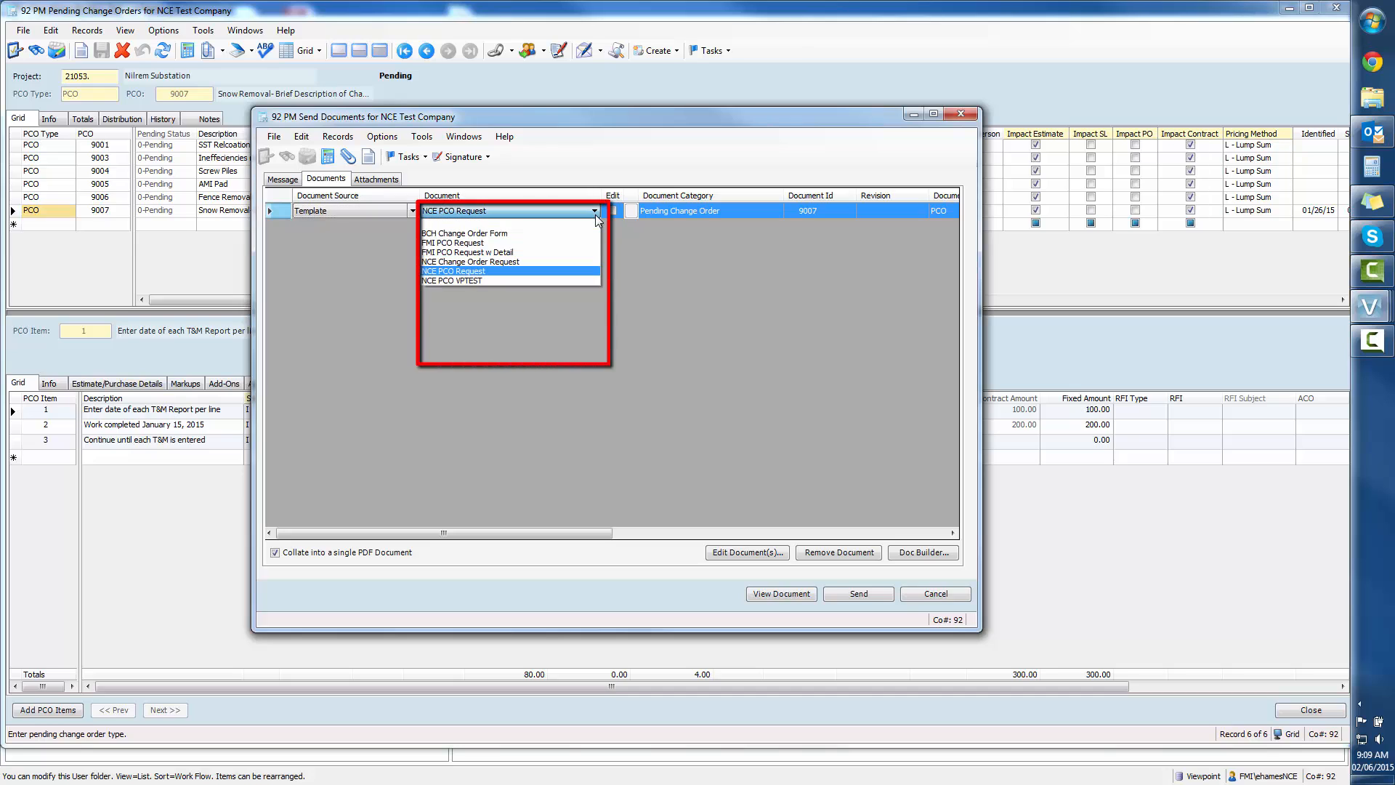
left_click(505, 263)
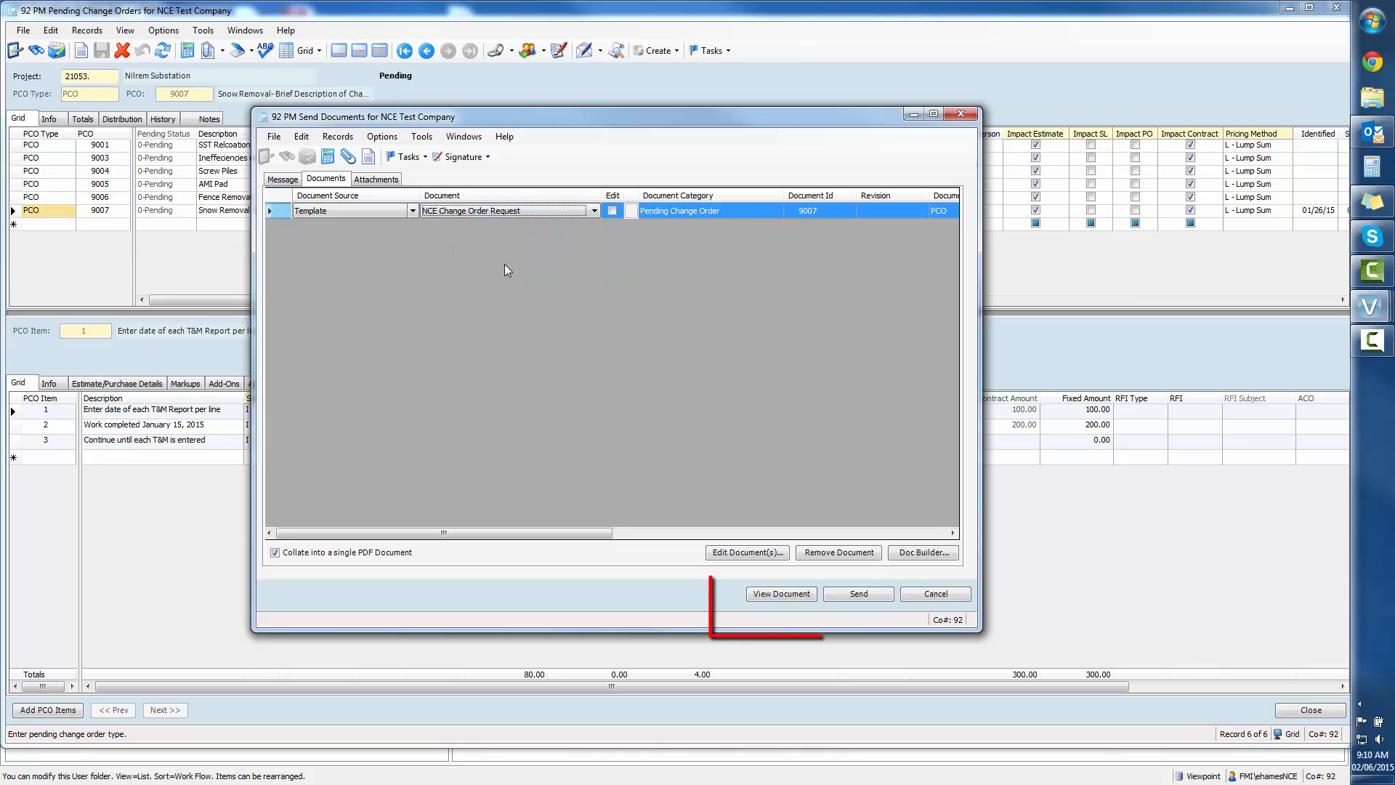
Step: View the generated change order request document and examine its header, scope of work and item costs
left_click(768, 595)
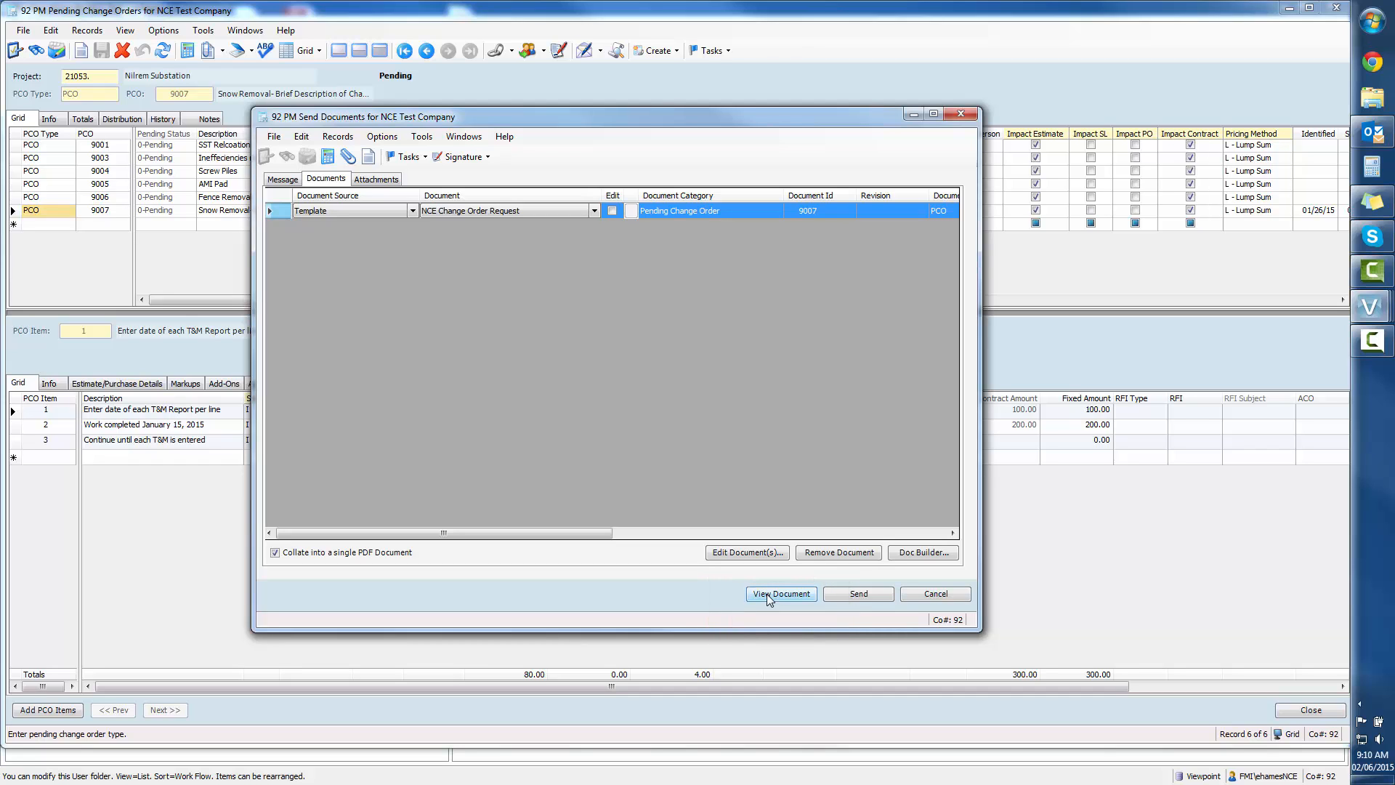
left_click(768, 595)
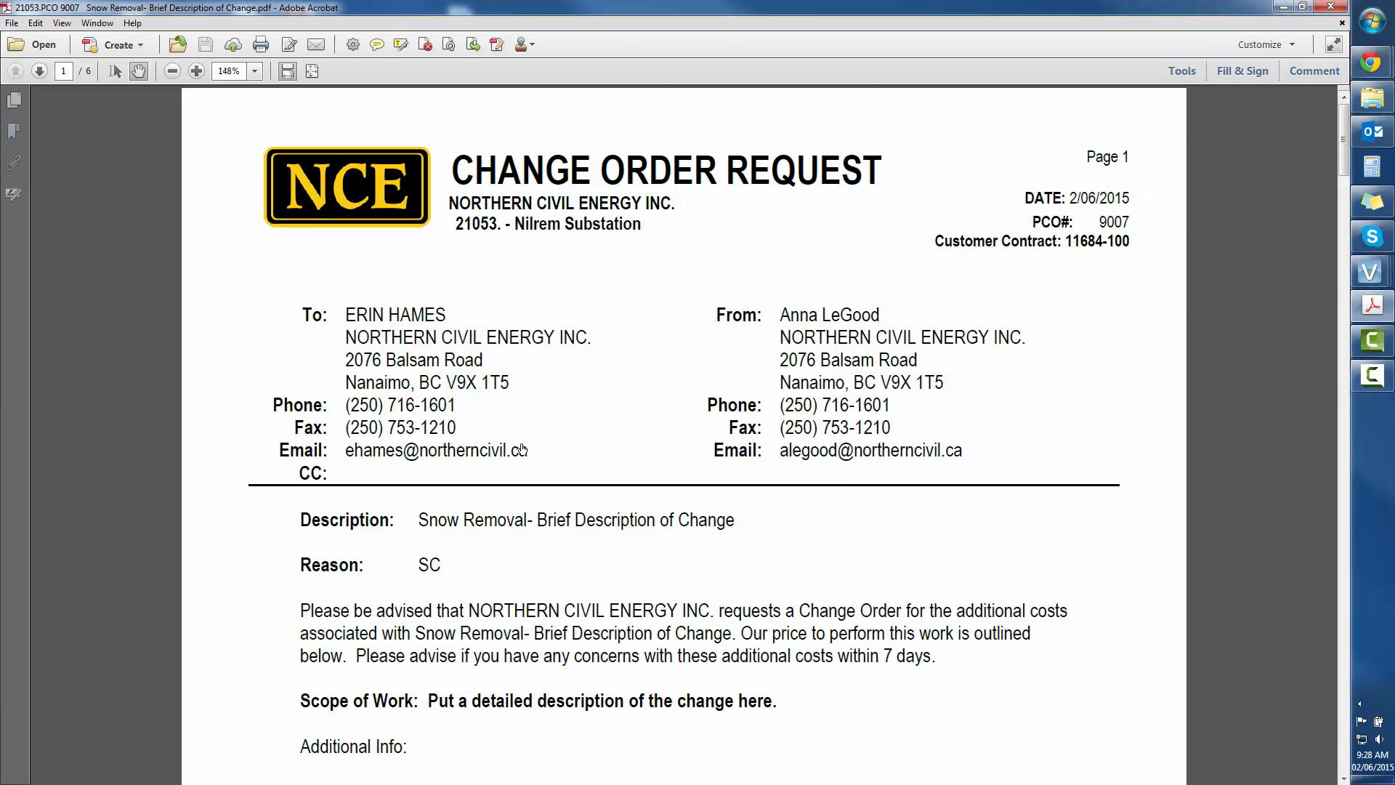
scroll(522, 449, "down", 3)
scroll(522, 443, "down", 9)
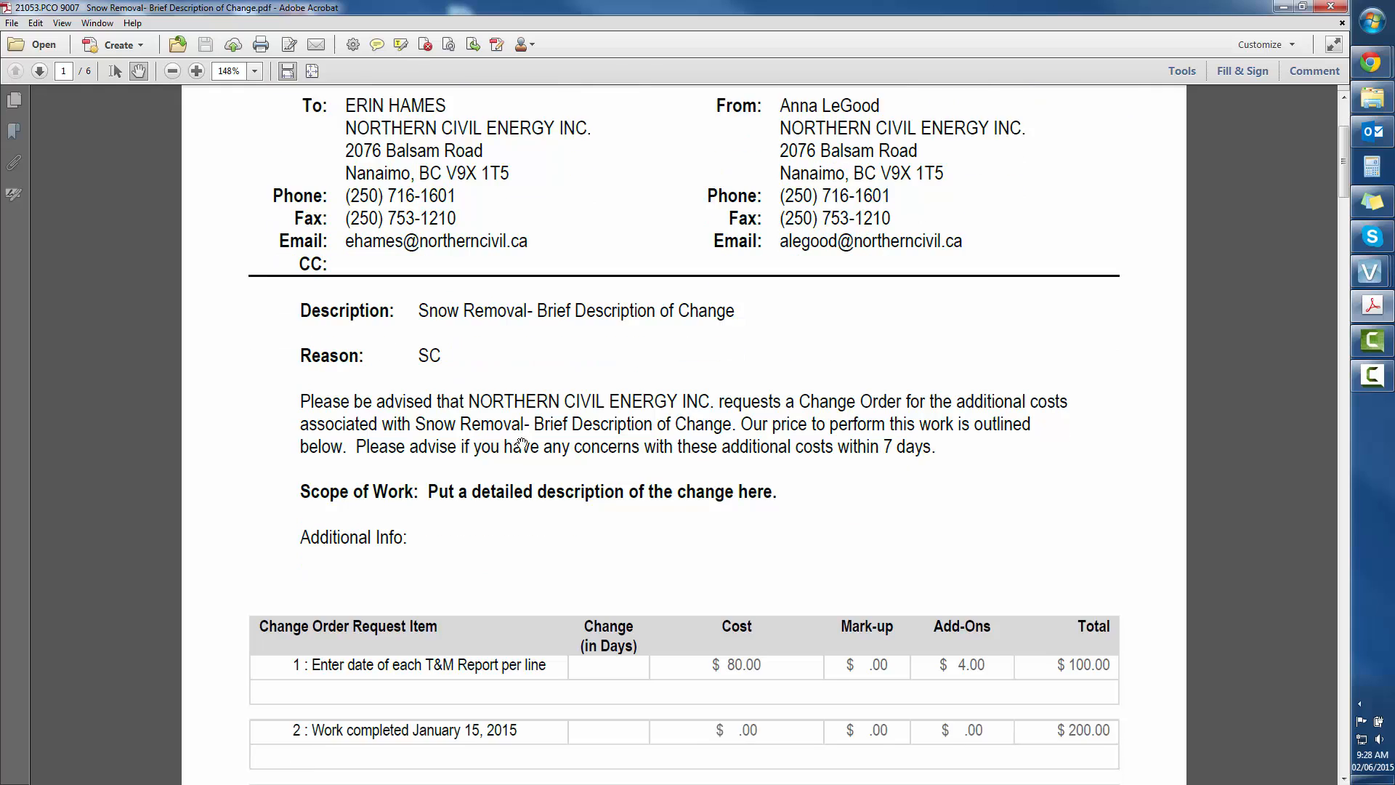
Step: Review the rest of the combined PDF, including the request's signature section, the attached time and material reports and the pending change order form
scroll(522, 443, "down", 5)
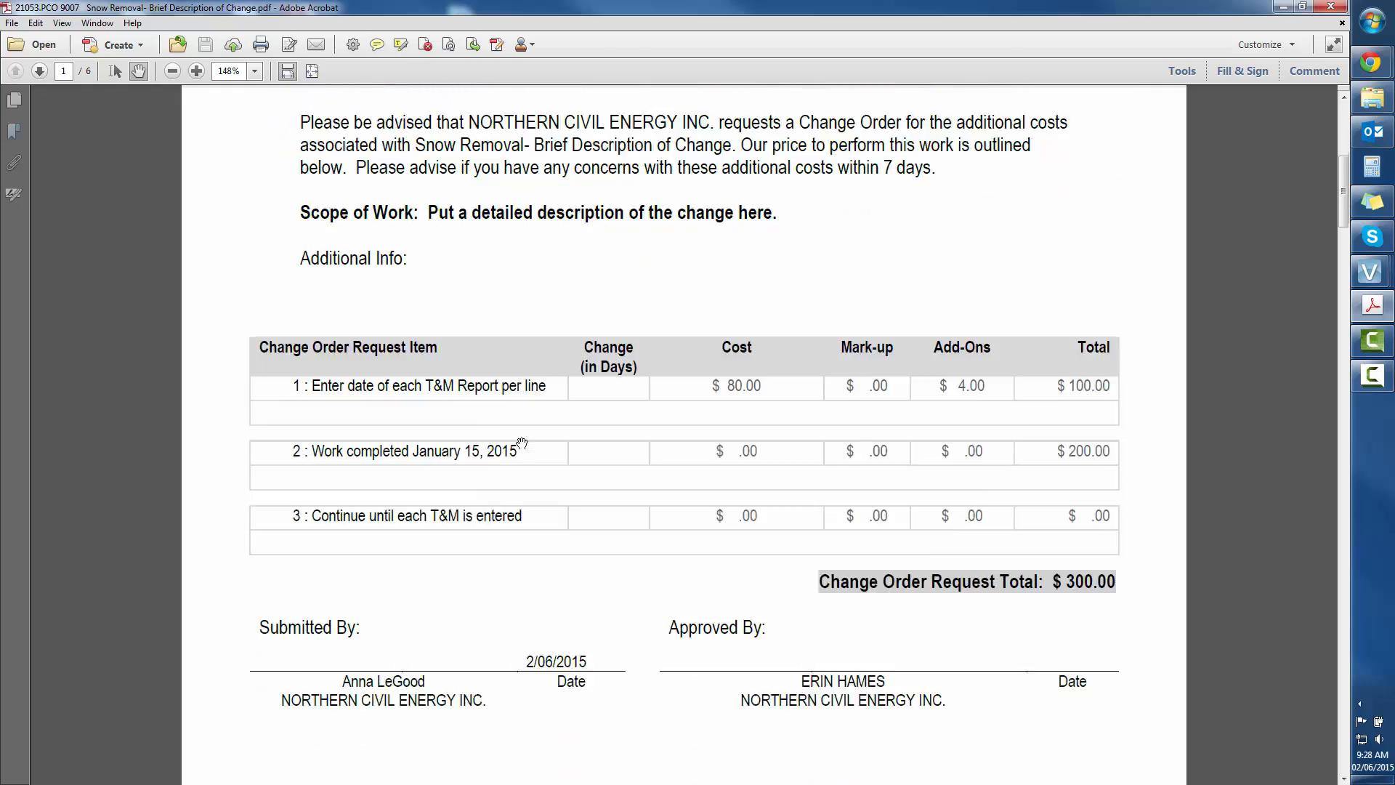
scroll(522, 443, "down", 1)
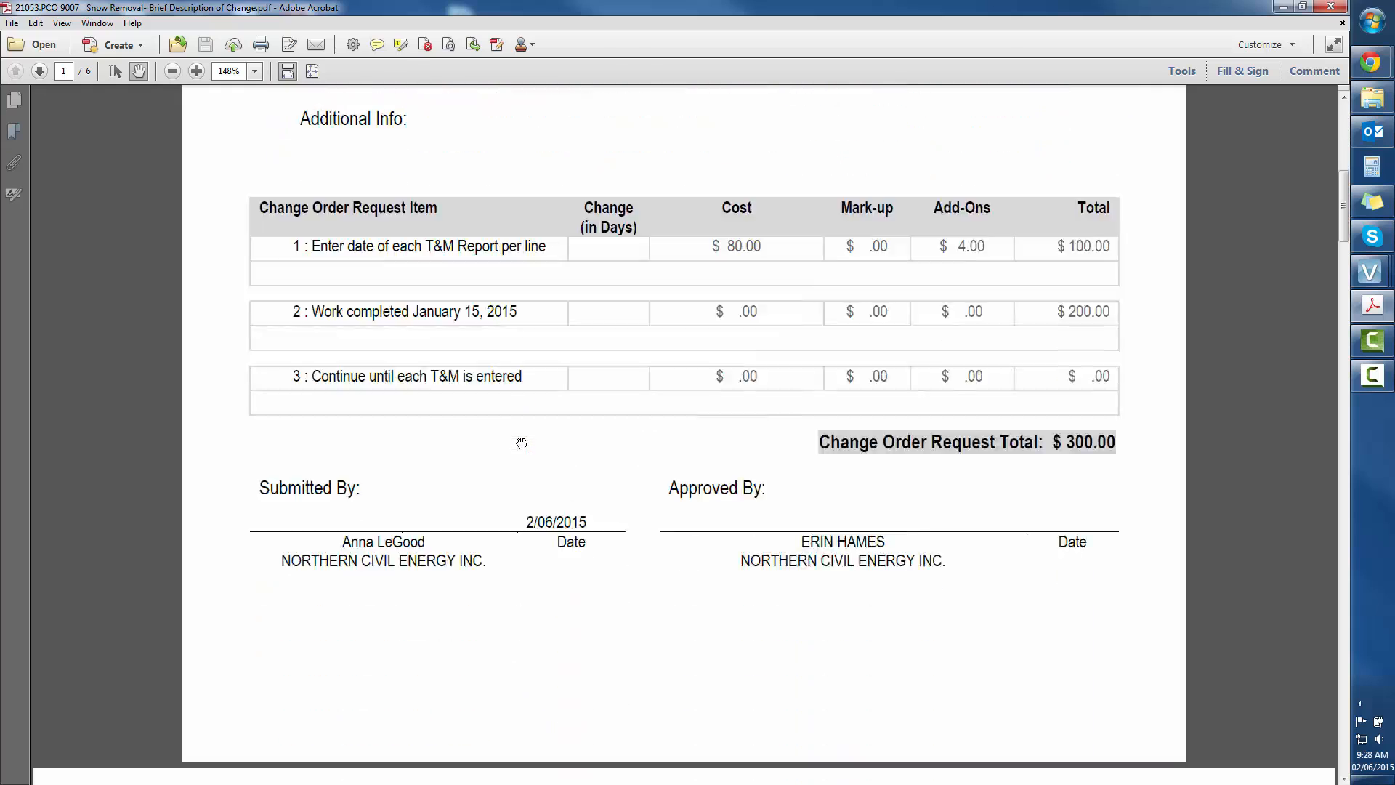
scroll(522, 443, "down", 9)
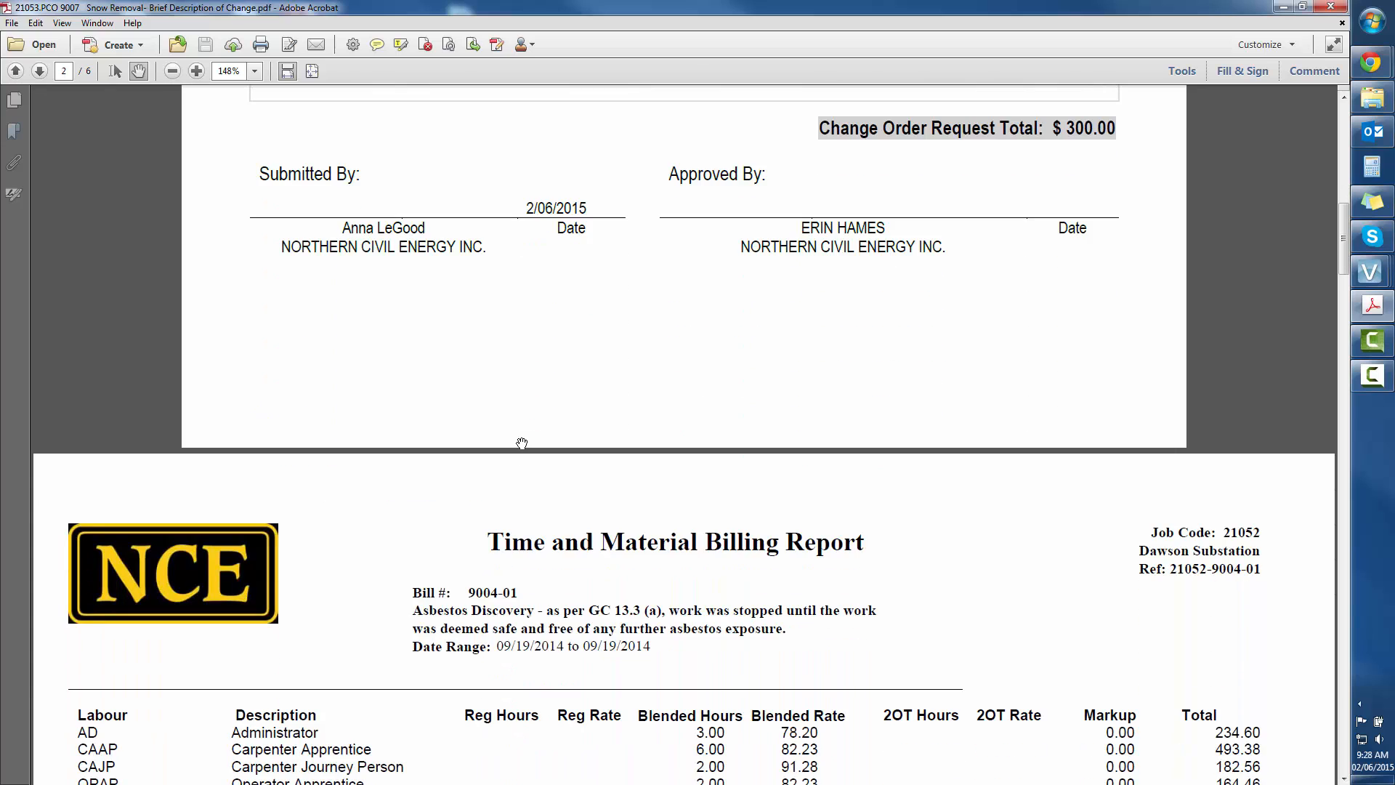
scroll(522, 444, "down", 11)
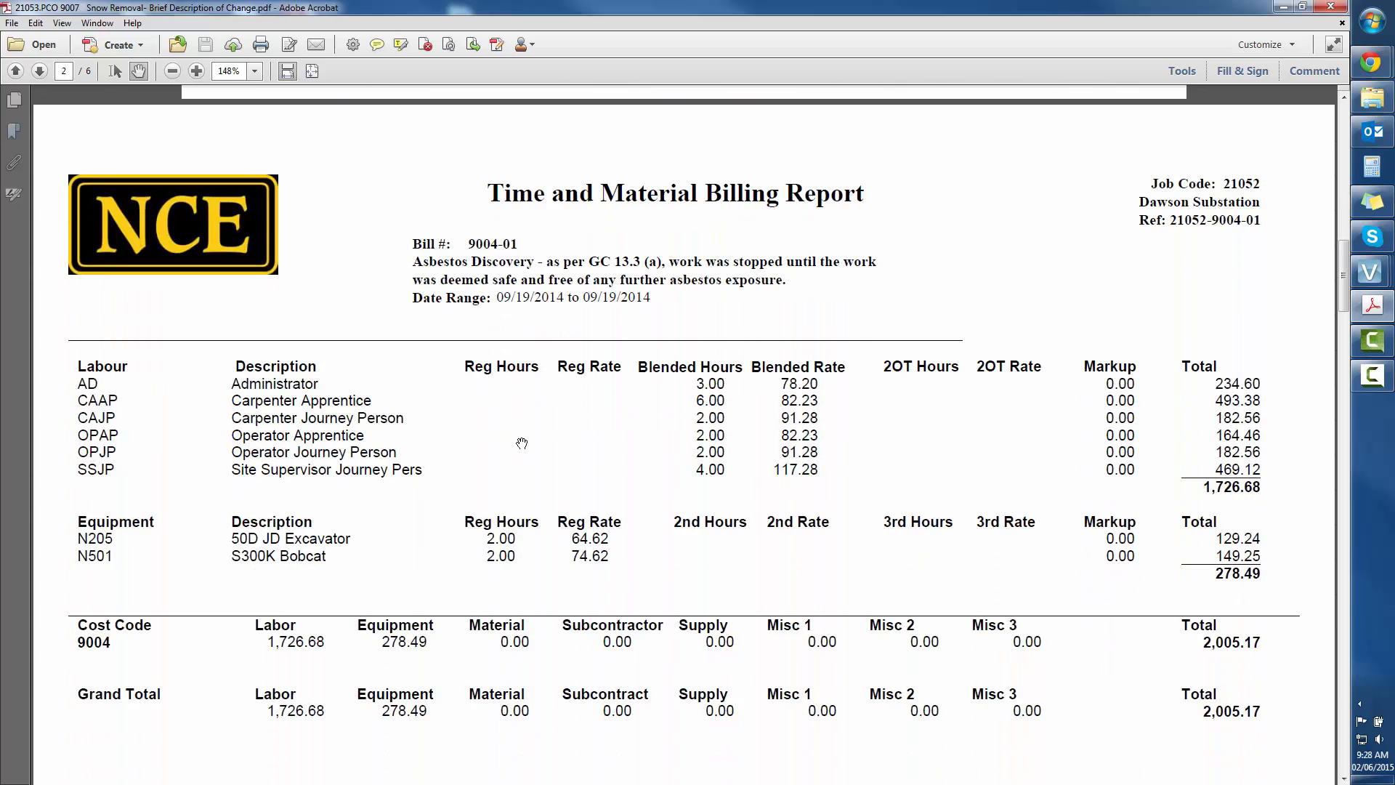
scroll(521, 443, "down", 15)
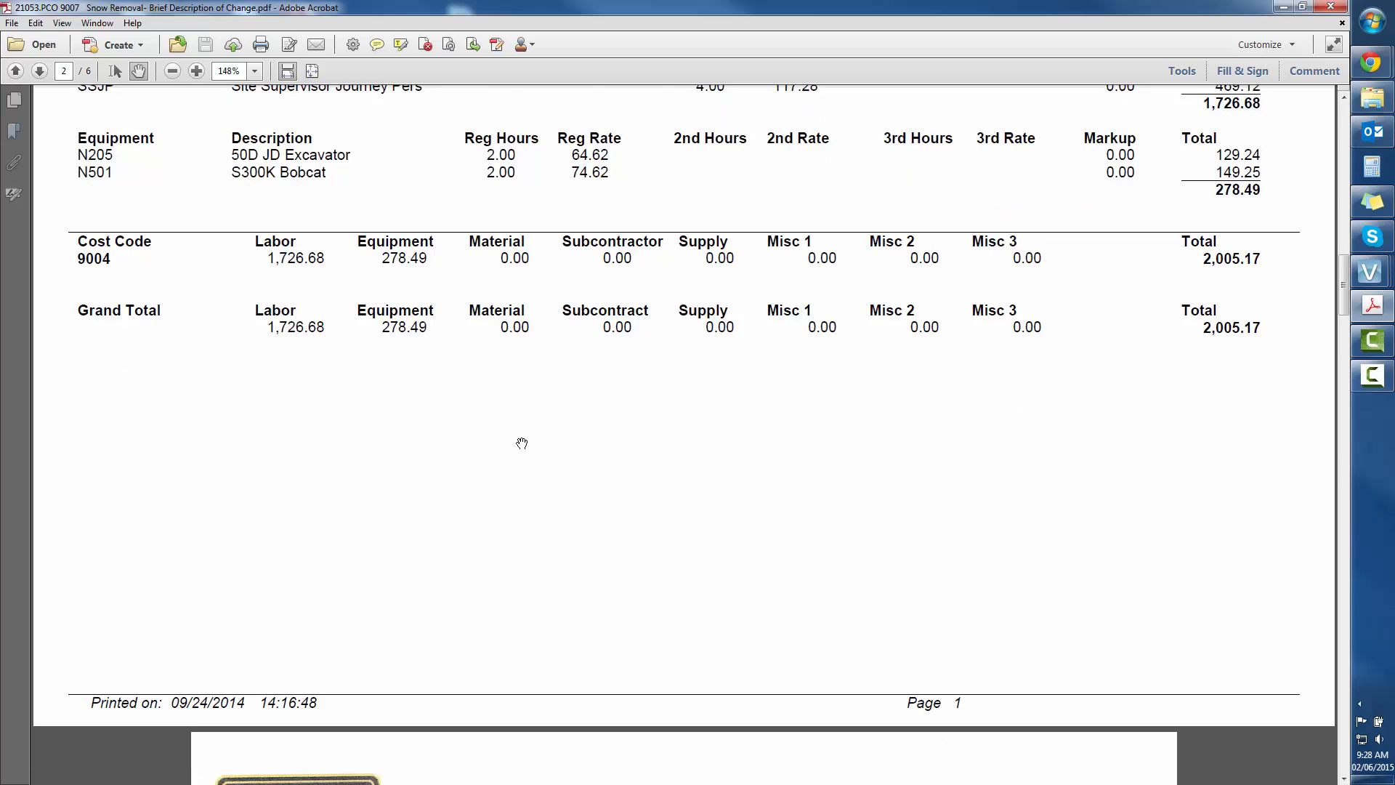
scroll(521, 443, "down", 13)
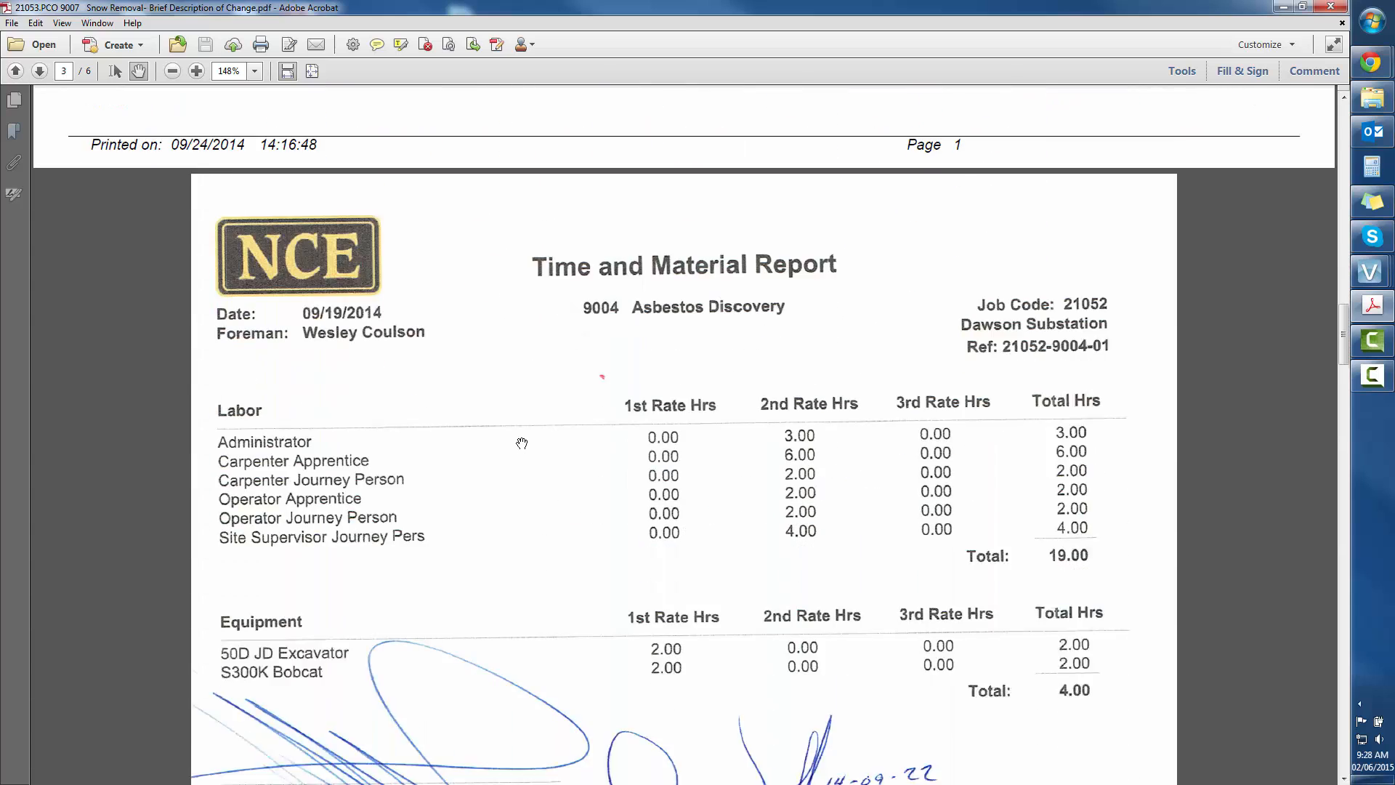
scroll(522, 443, "down", 17)
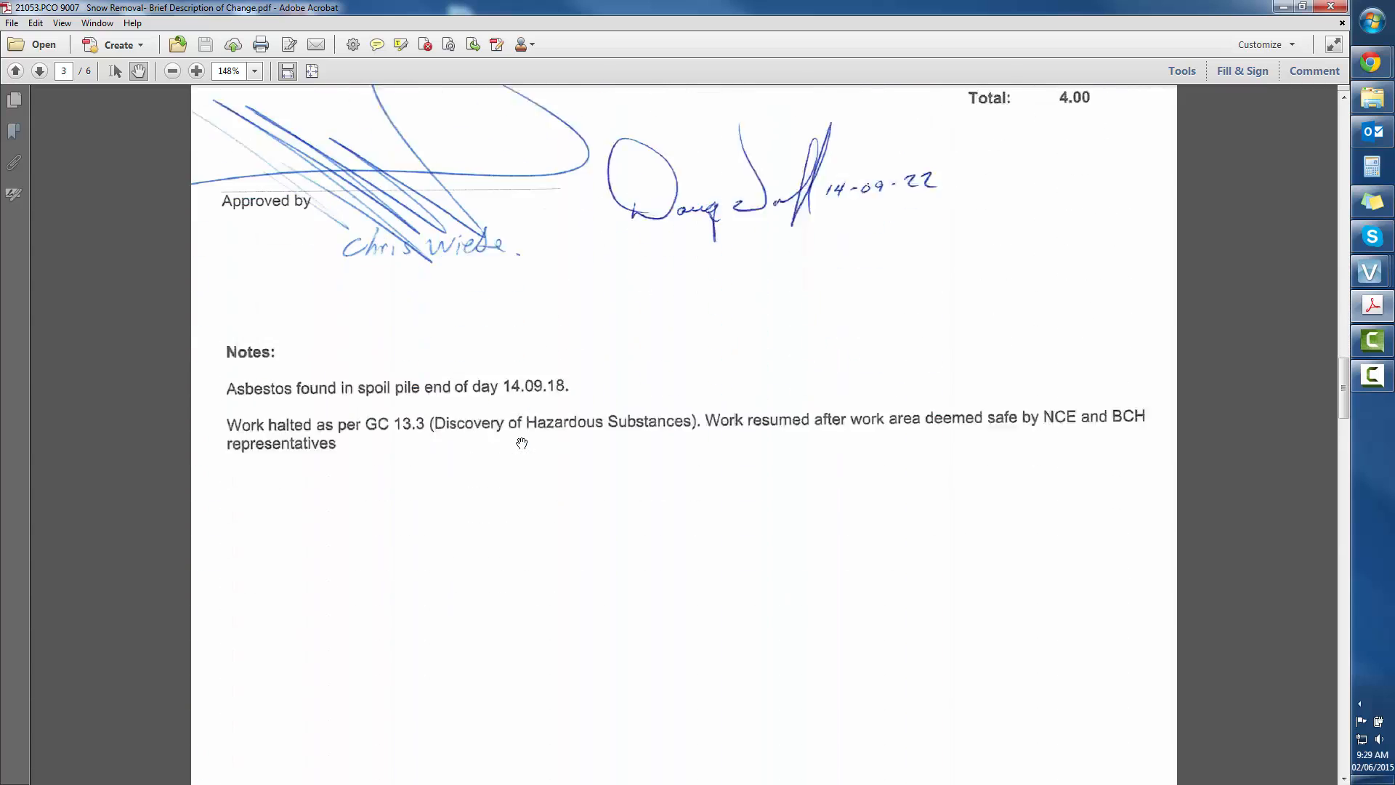
scroll(522, 443, "down", 7)
scroll(522, 443, "down", 16)
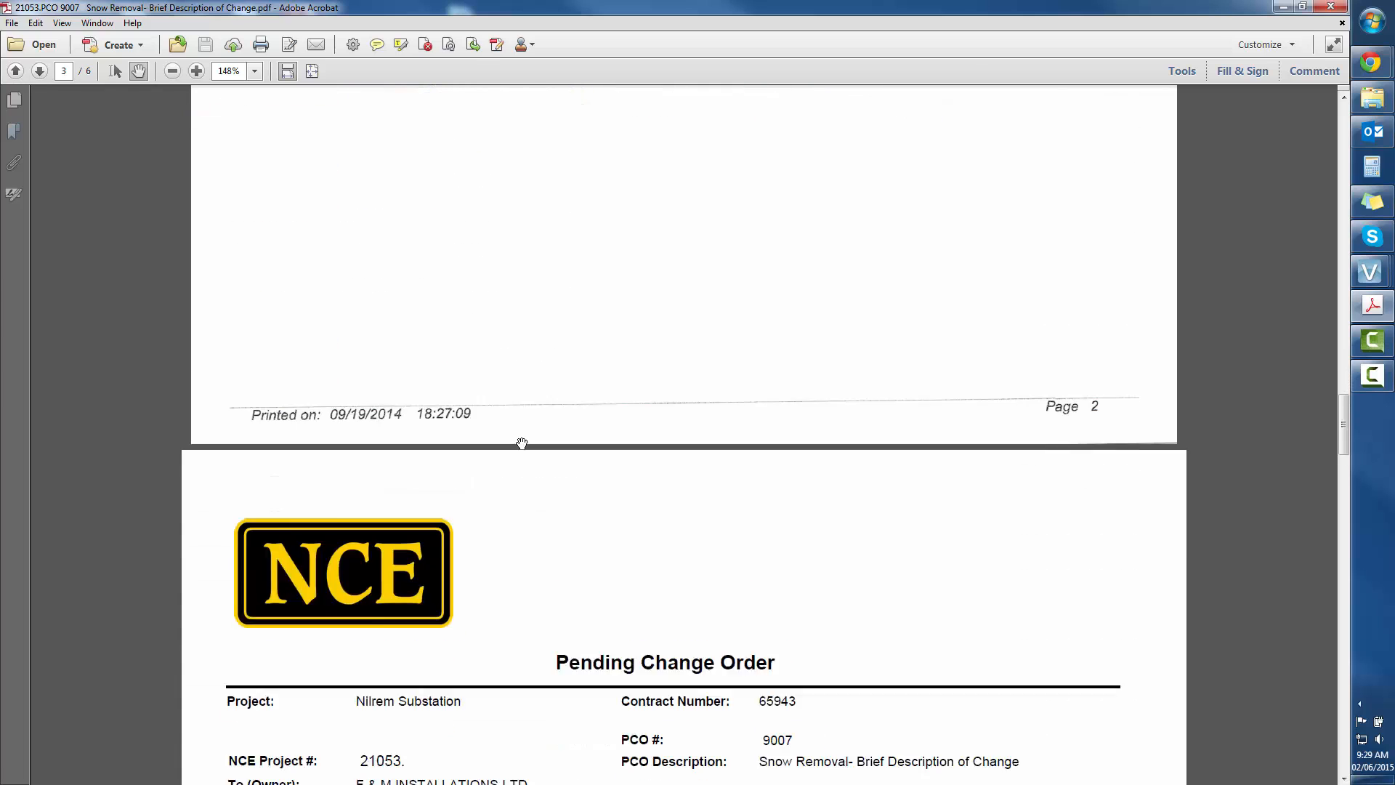
scroll(522, 443, "down", 2)
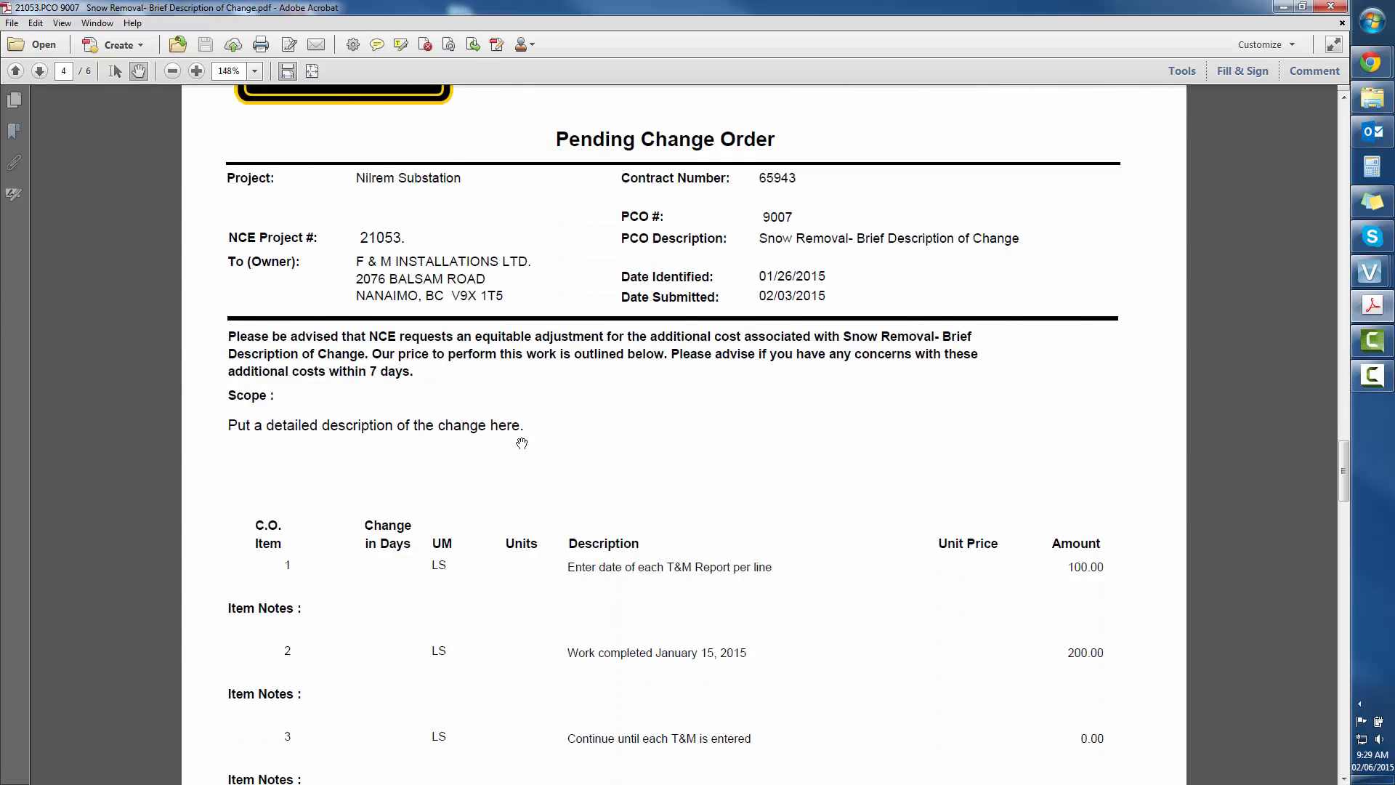
scroll(522, 443, "up", 20)
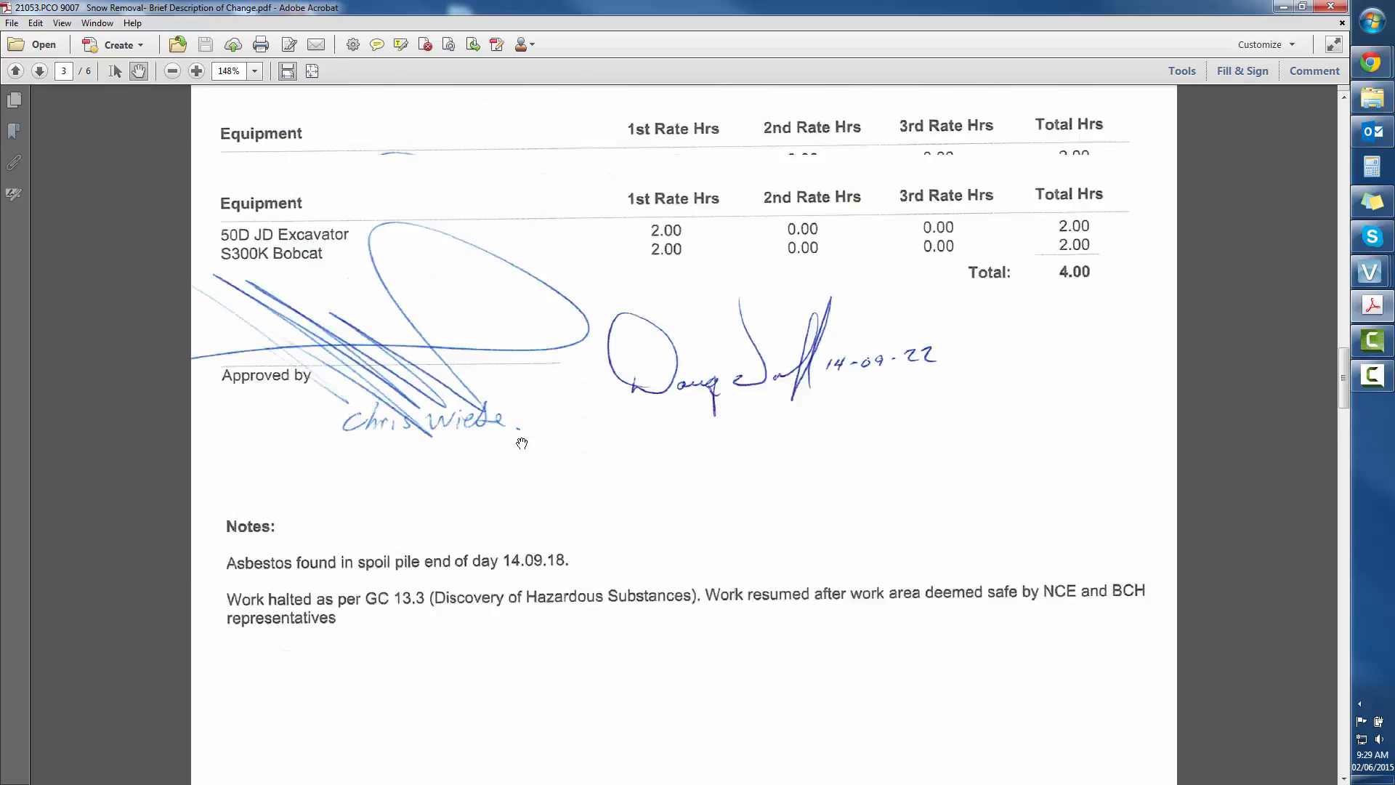
scroll(522, 443, "up", 20)
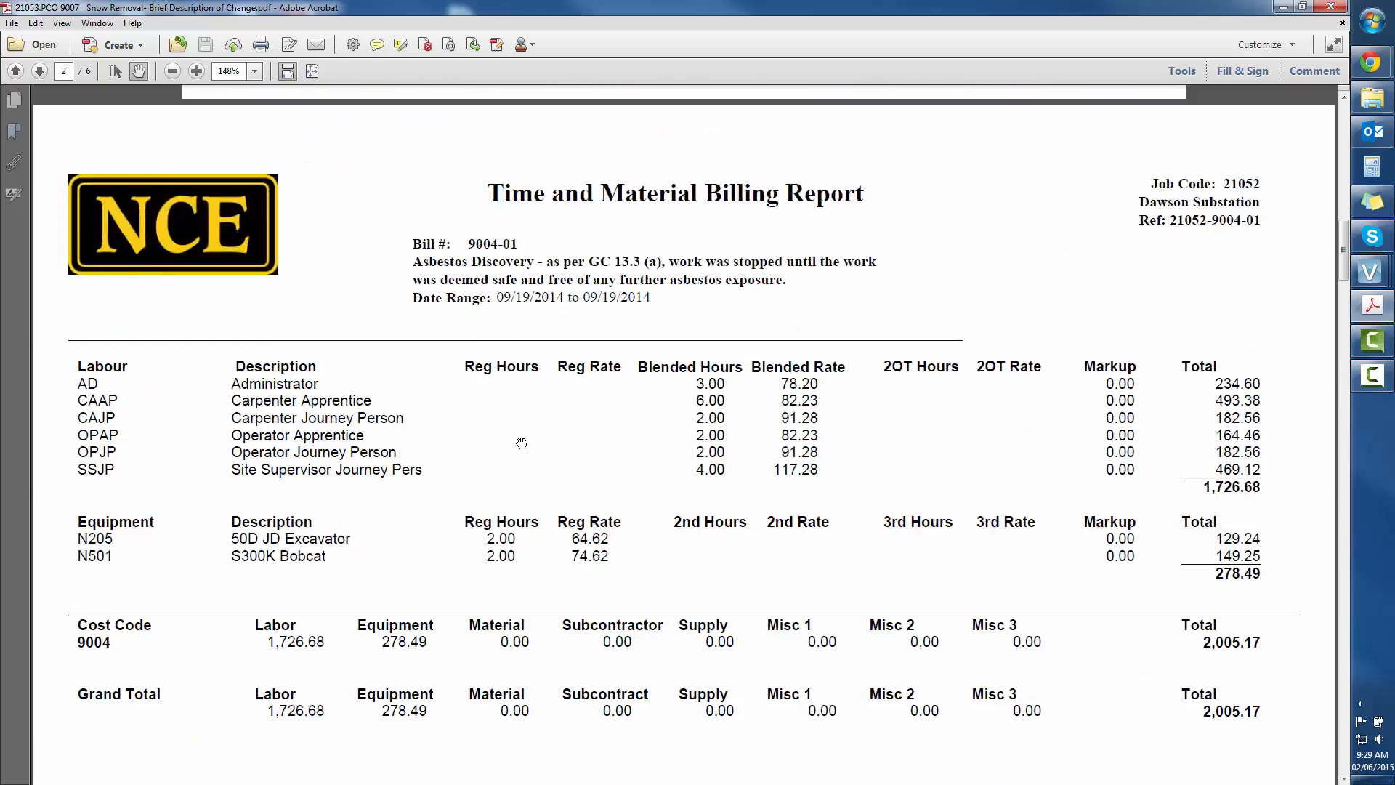
scroll(521, 443, "up", 20)
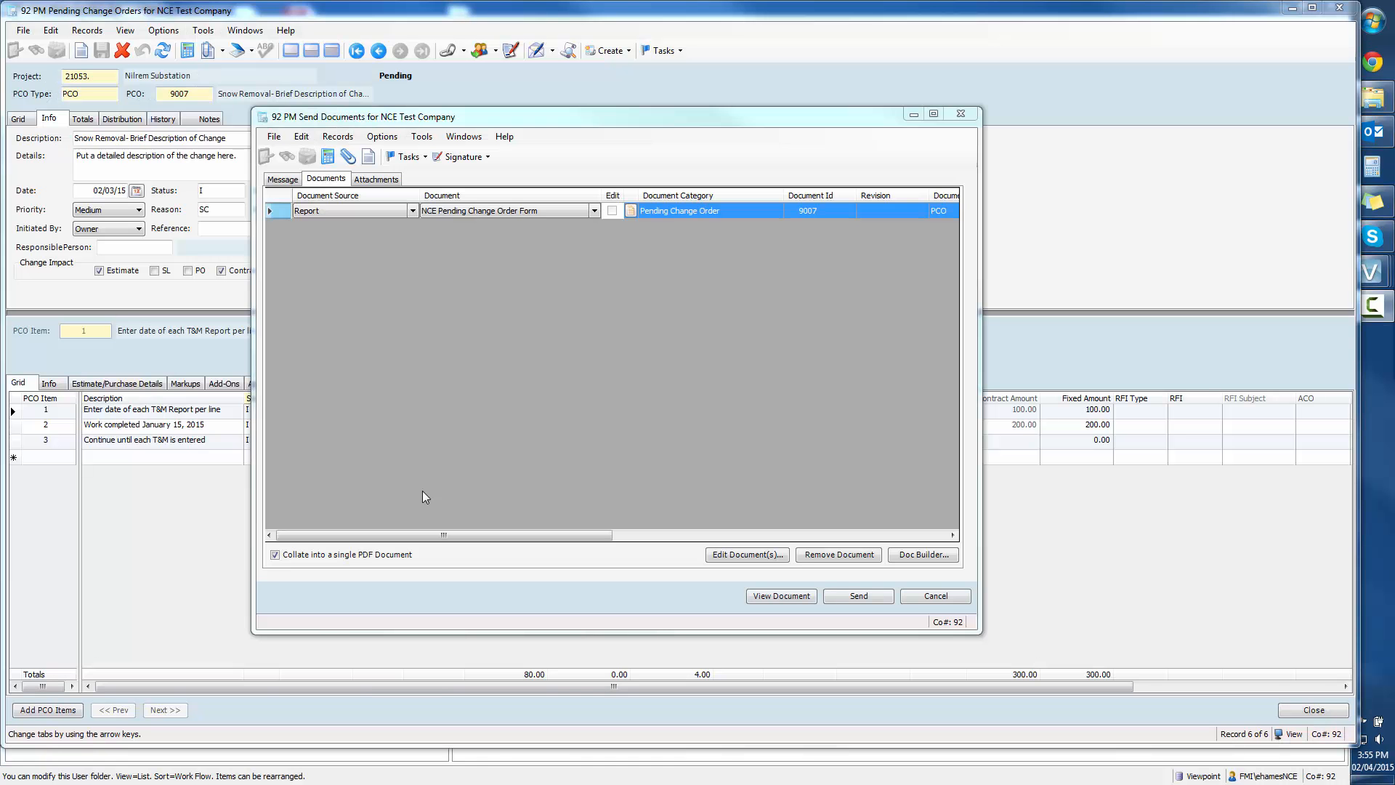
Step: Send the NCE Pending Change Order Form from the send documents window
left_click(851, 597)
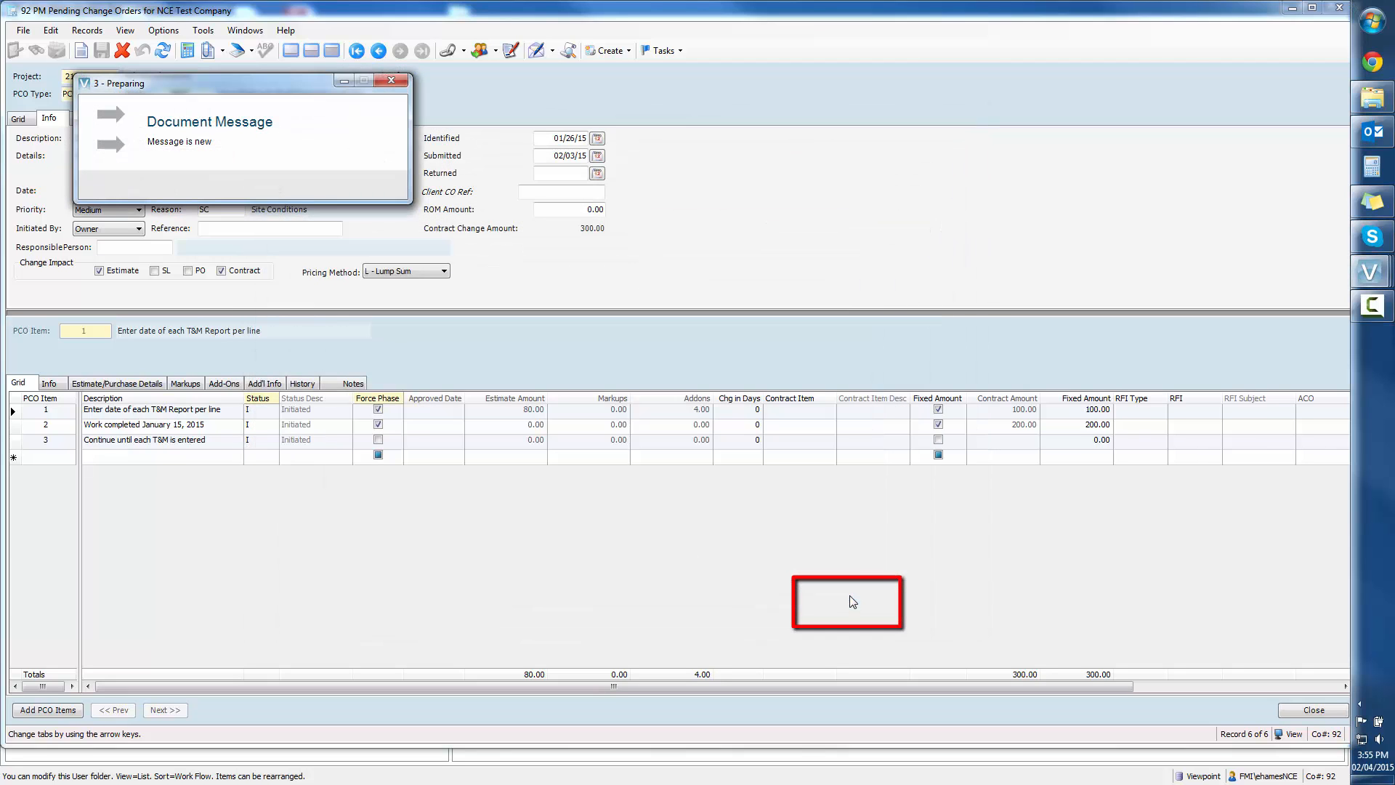